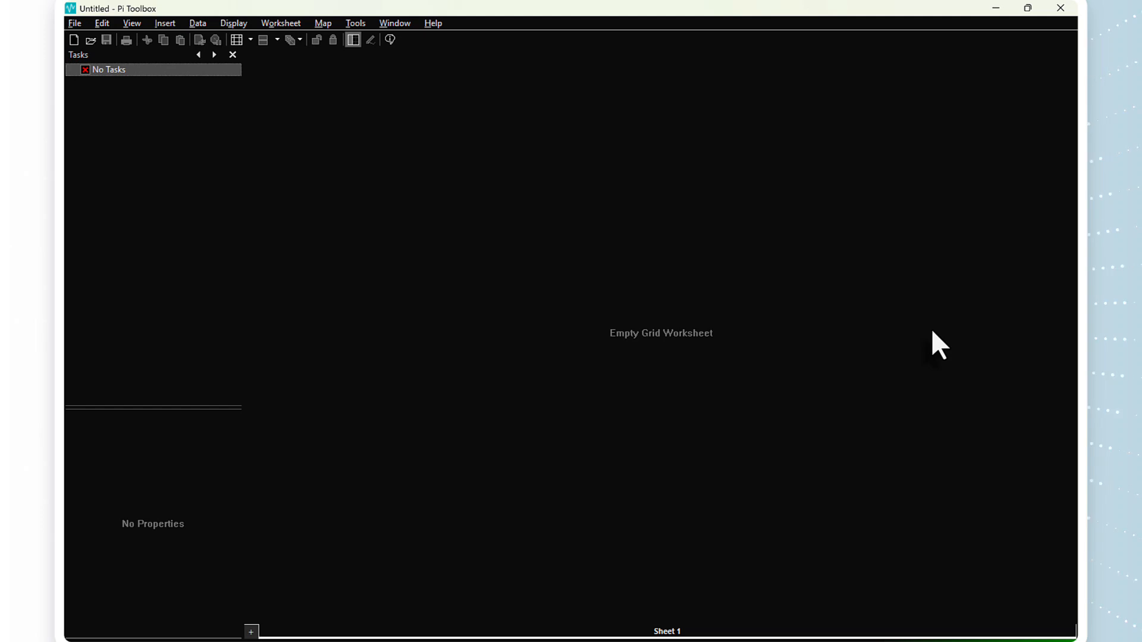
Create a new workbook from the iRacing Lite Workbook template in the Sim category.
click(74, 23)
click(85, 41)
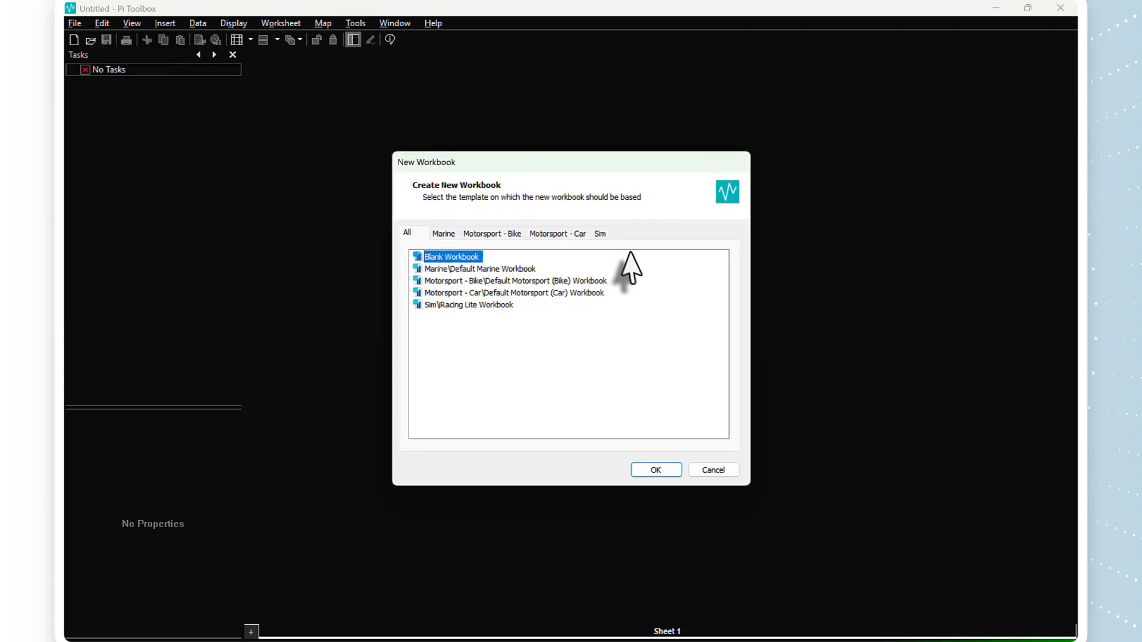
click(603, 233)
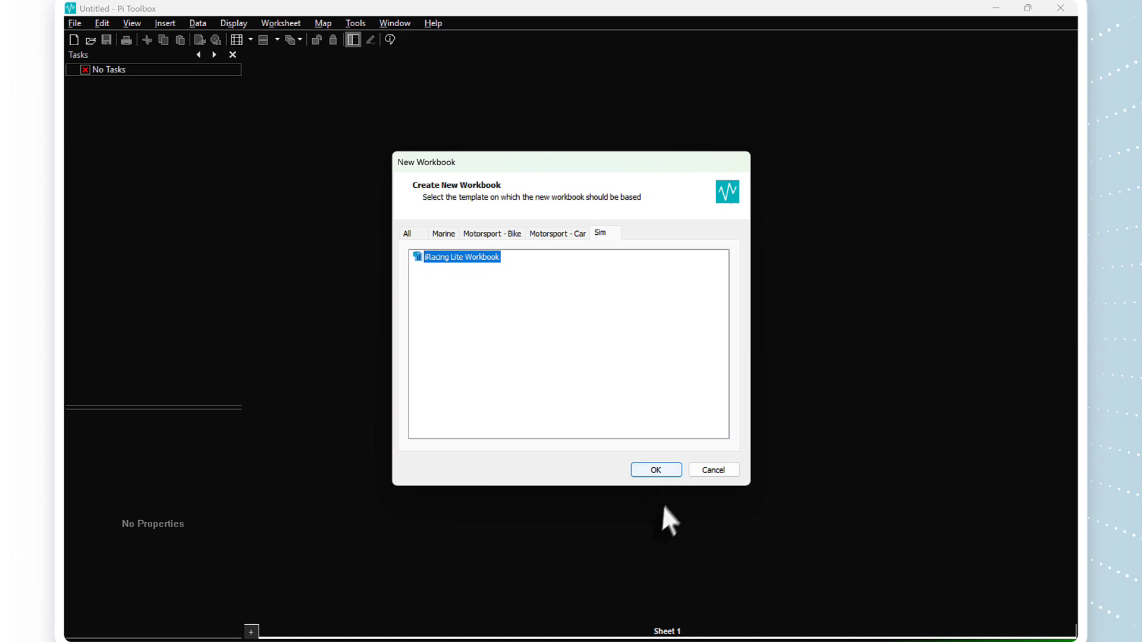
click(657, 470)
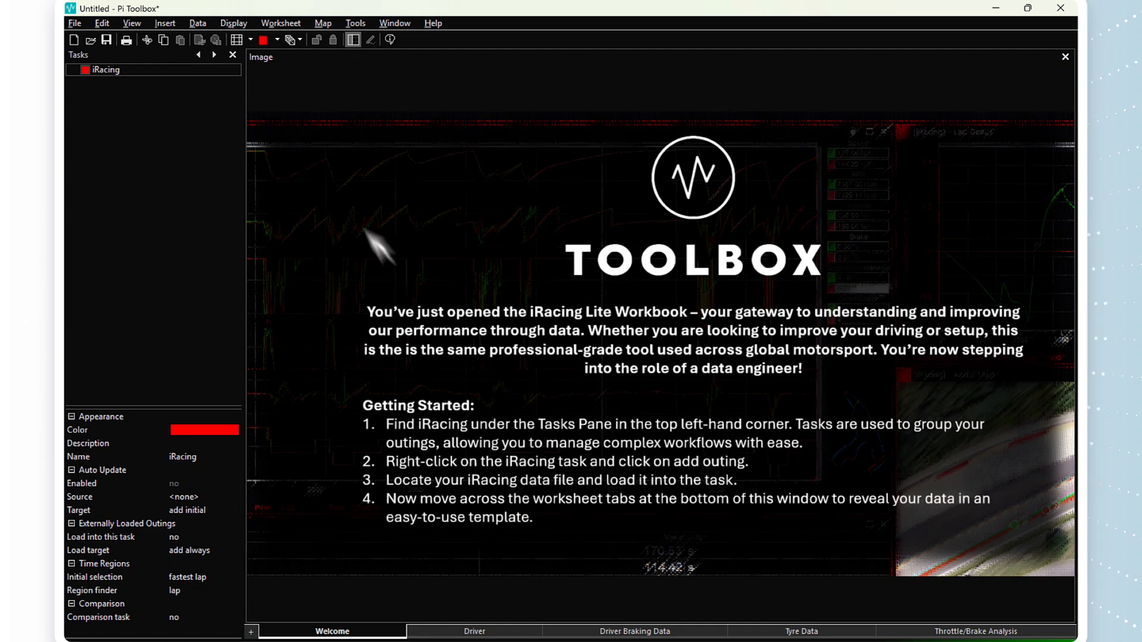
right_click(122, 69)
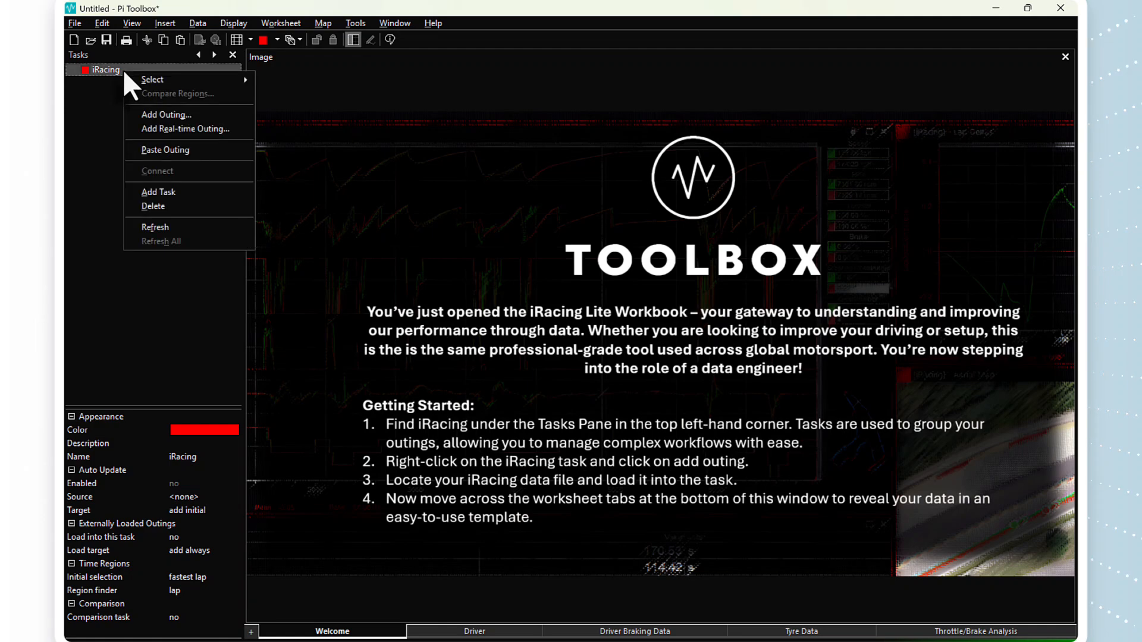
click(156, 114)
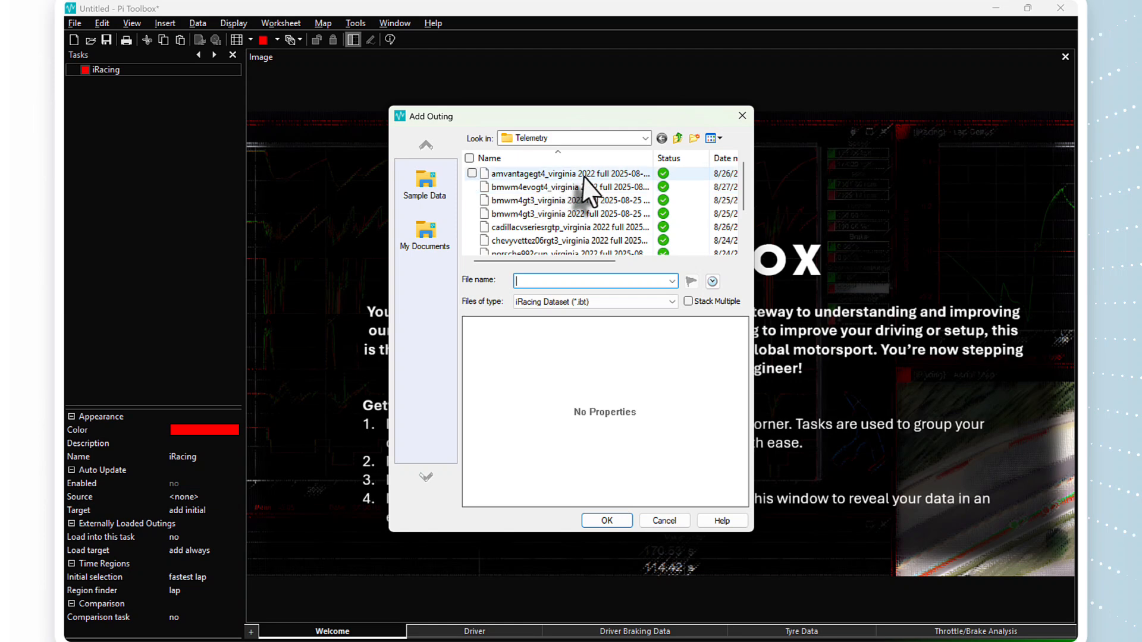
click(595, 176)
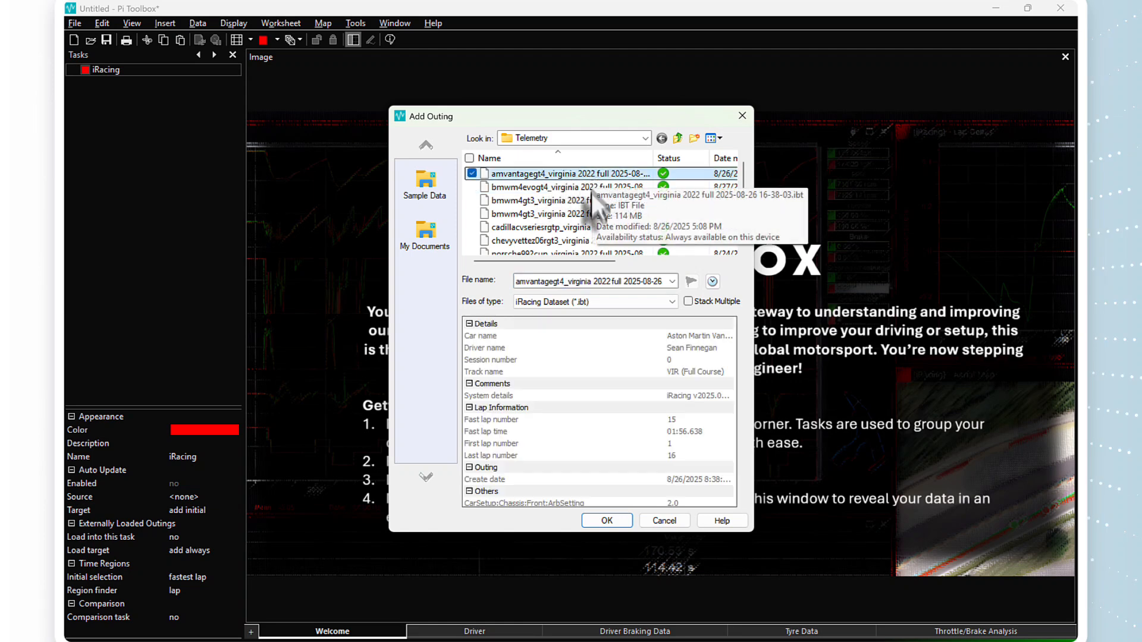
click(607, 521)
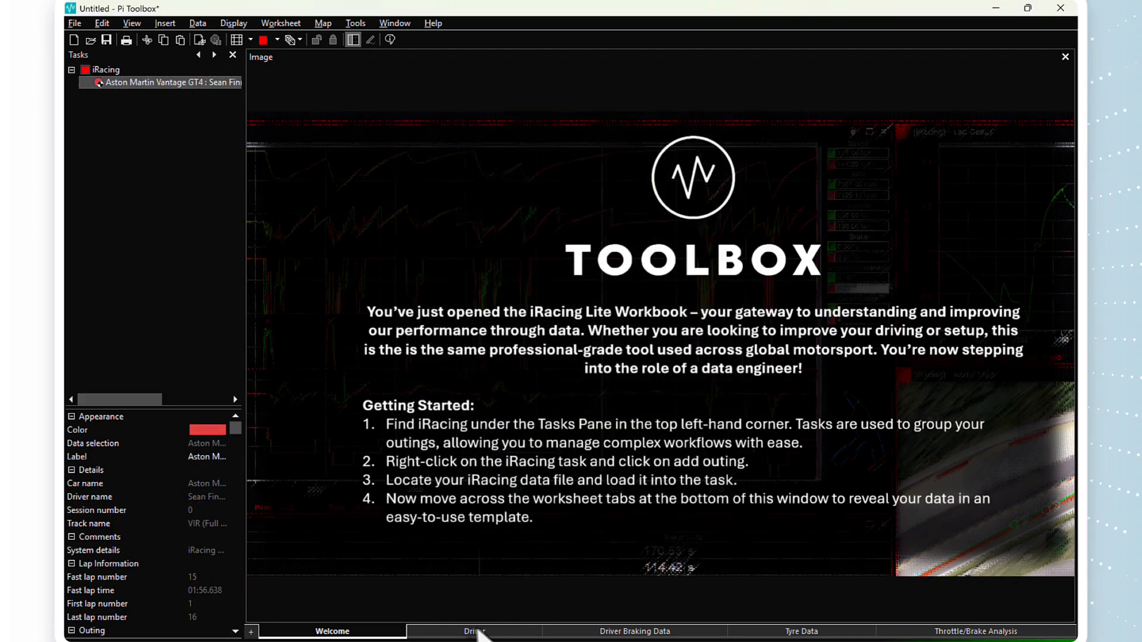
click(474, 632)
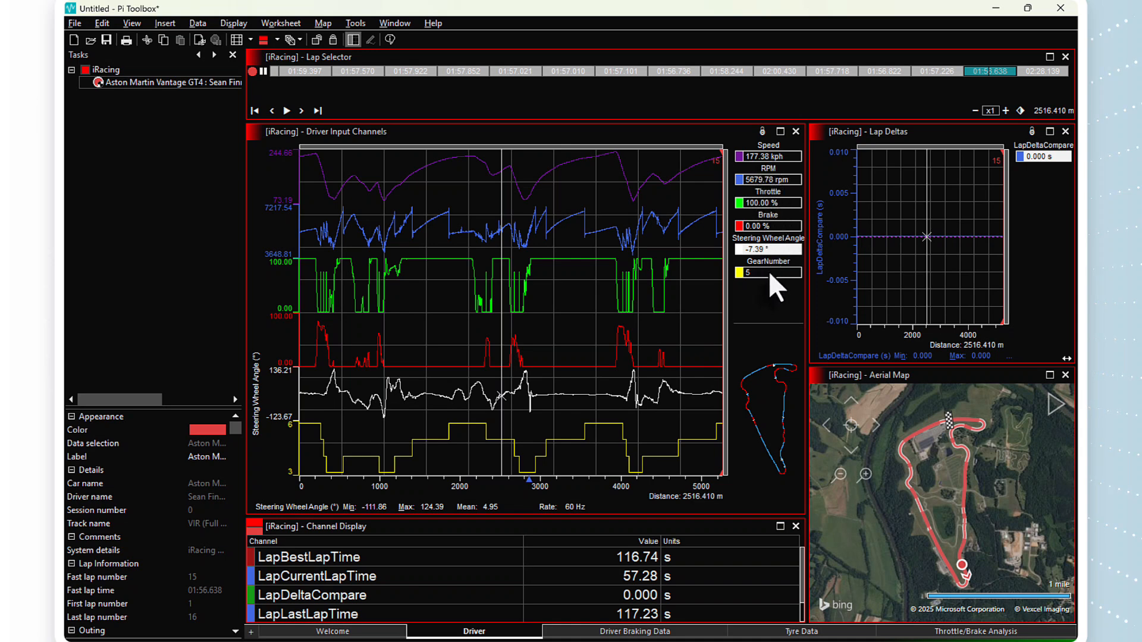
Duplicate the Aston Martin Vantage GT4 outing within the iRacing task and select lap 14 for the green copy.
right_click(143, 87)
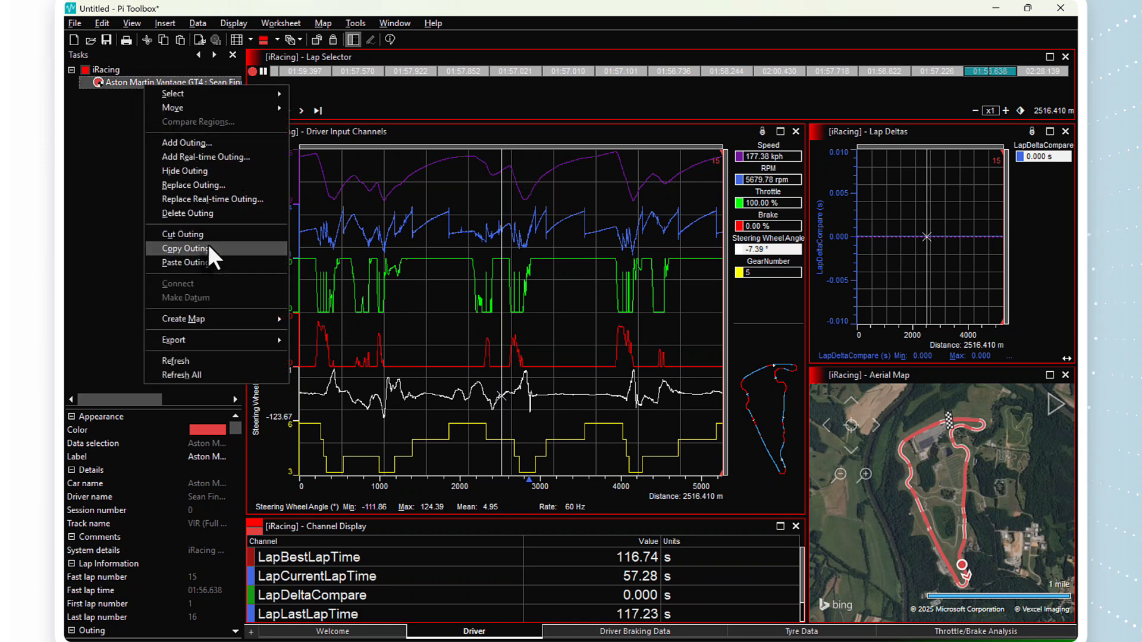
click(208, 246)
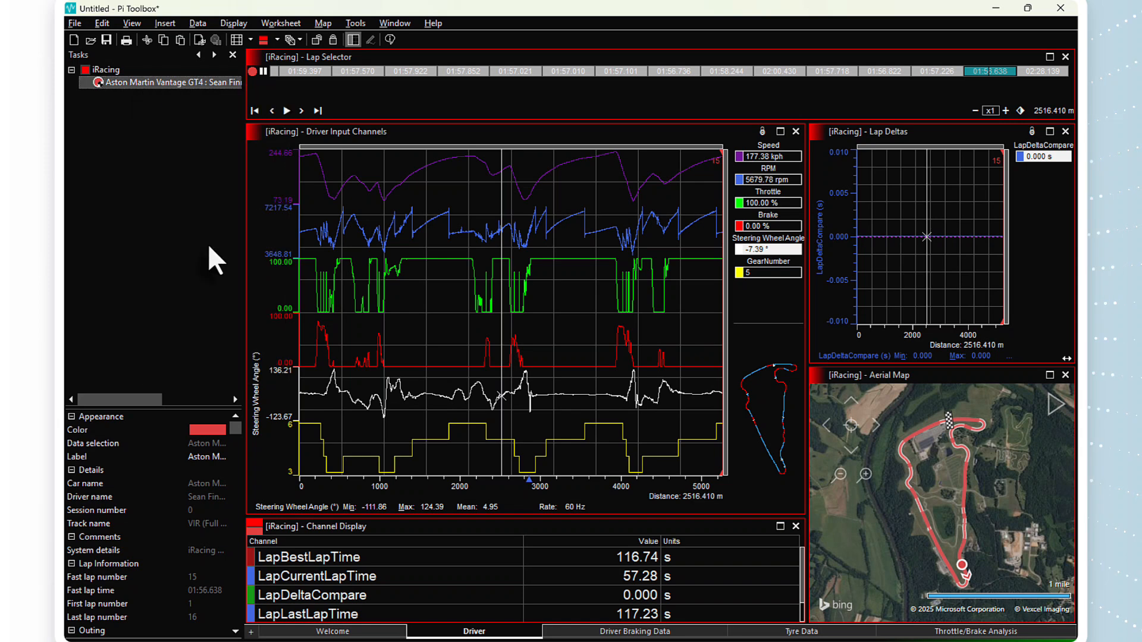
click(117, 69)
right_click(130, 68)
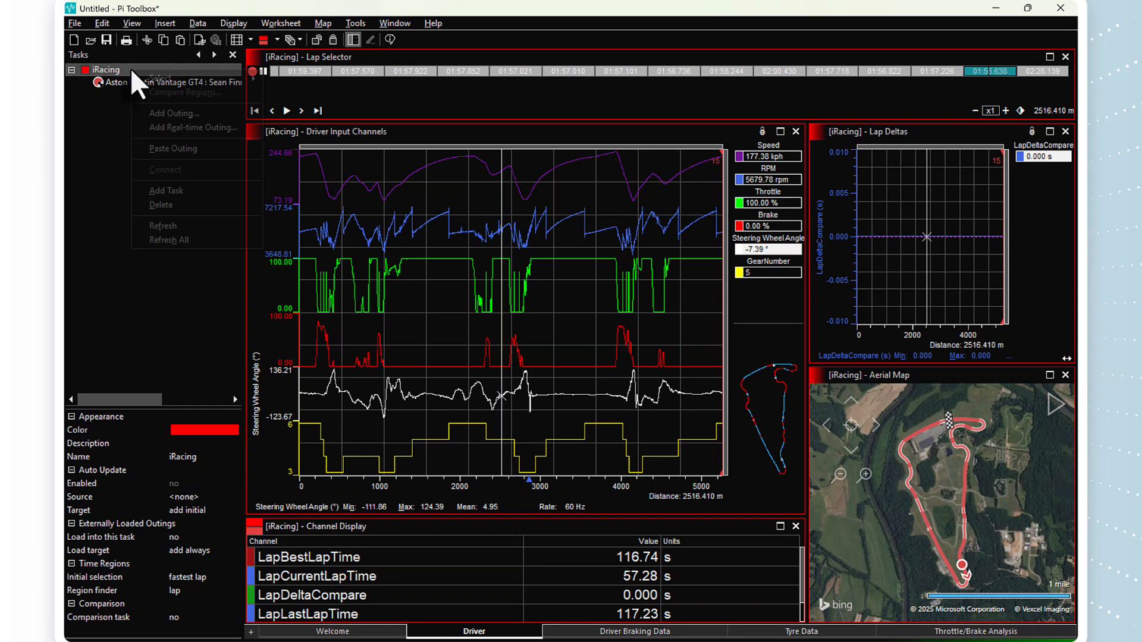
click(166, 147)
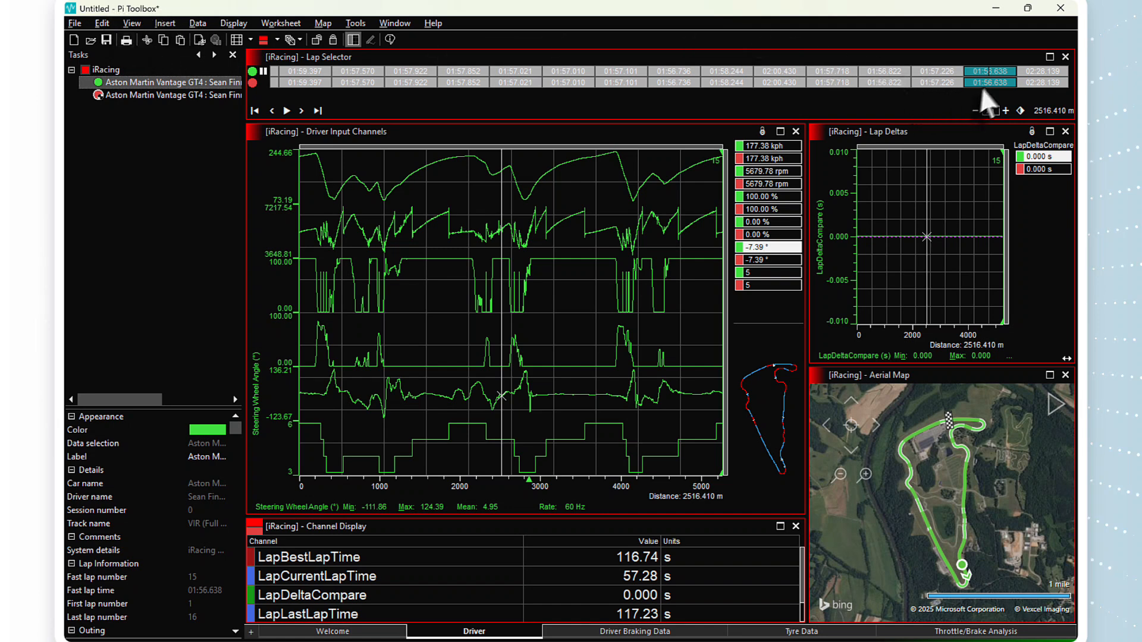
click(941, 72)
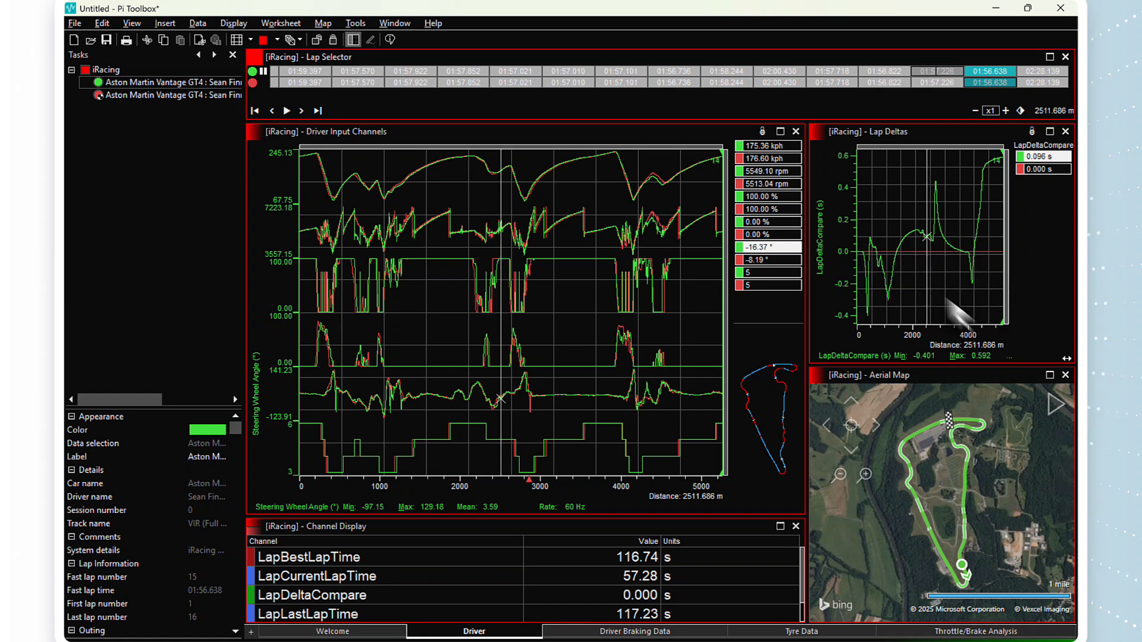
Inspect the Lap Deltas trace at about 303 m, 1163 m, 2428 m and 4122 m around the lap.
click(865, 258)
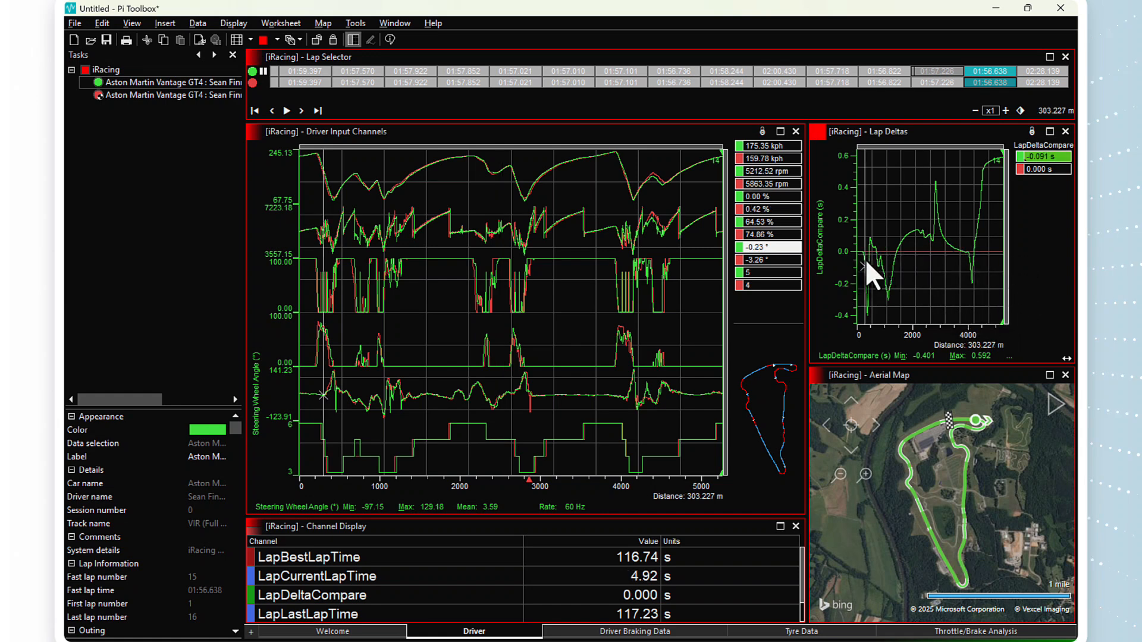
click(887, 260)
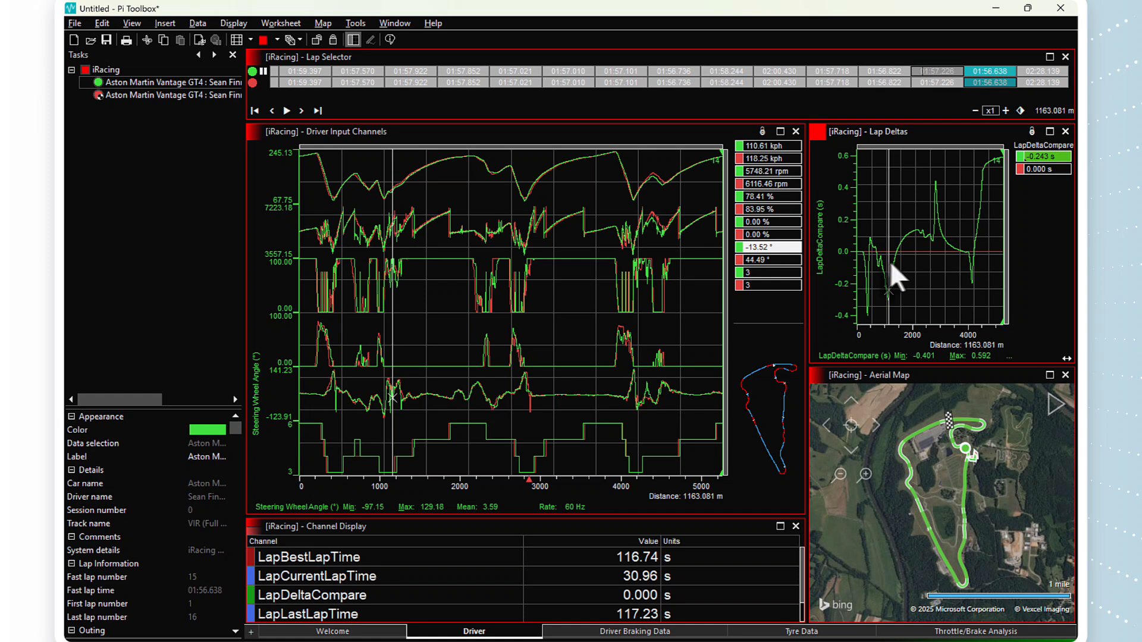
click(926, 237)
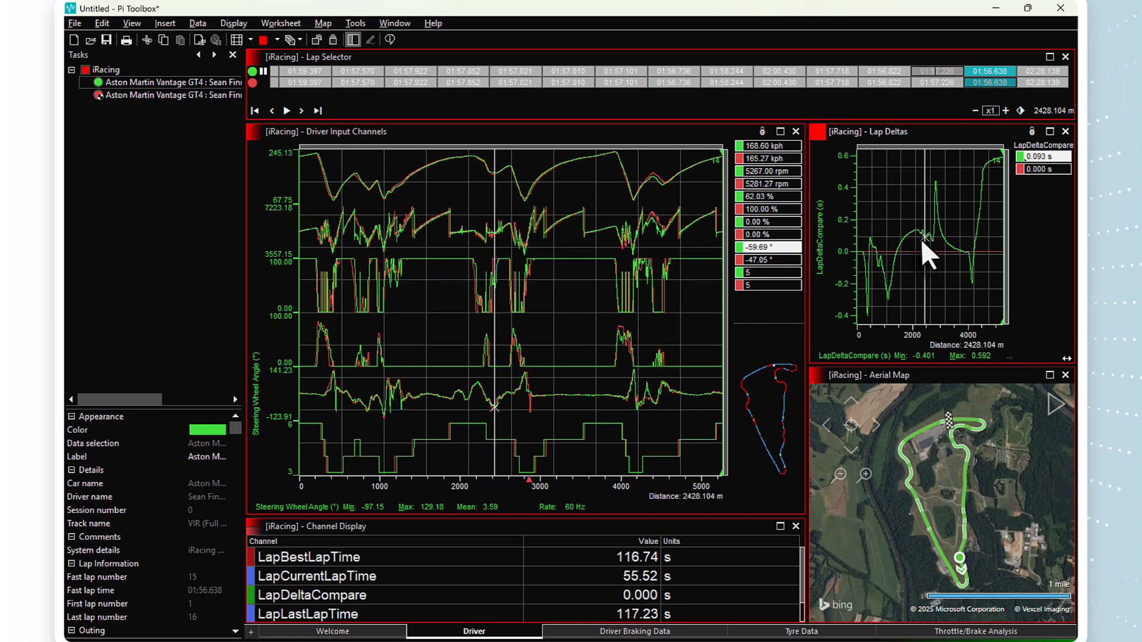
click(971, 270)
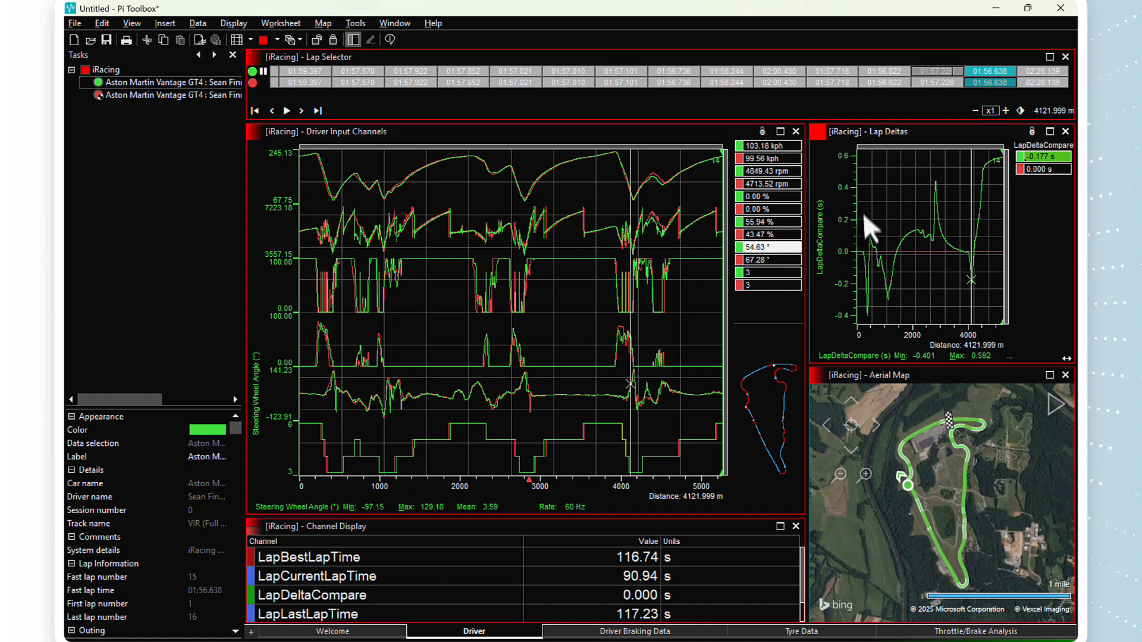
Focus the driver input traces on the first corner, from its apex near 405 m back to the braking zone near 203 m.
click(867, 259)
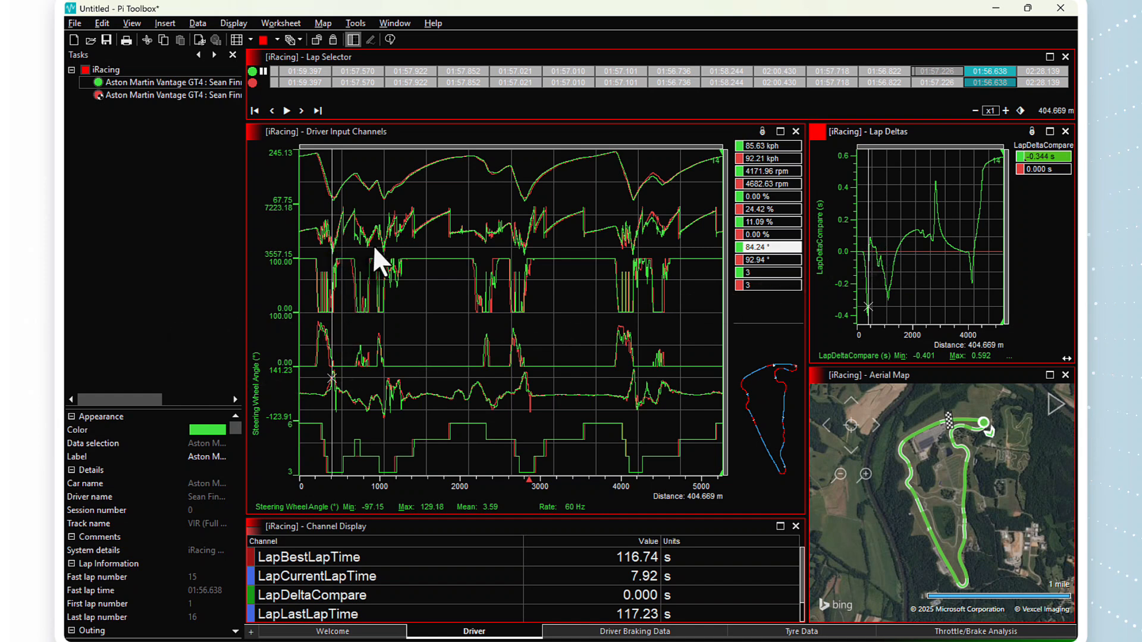
scroll(373, 245, up, 8)
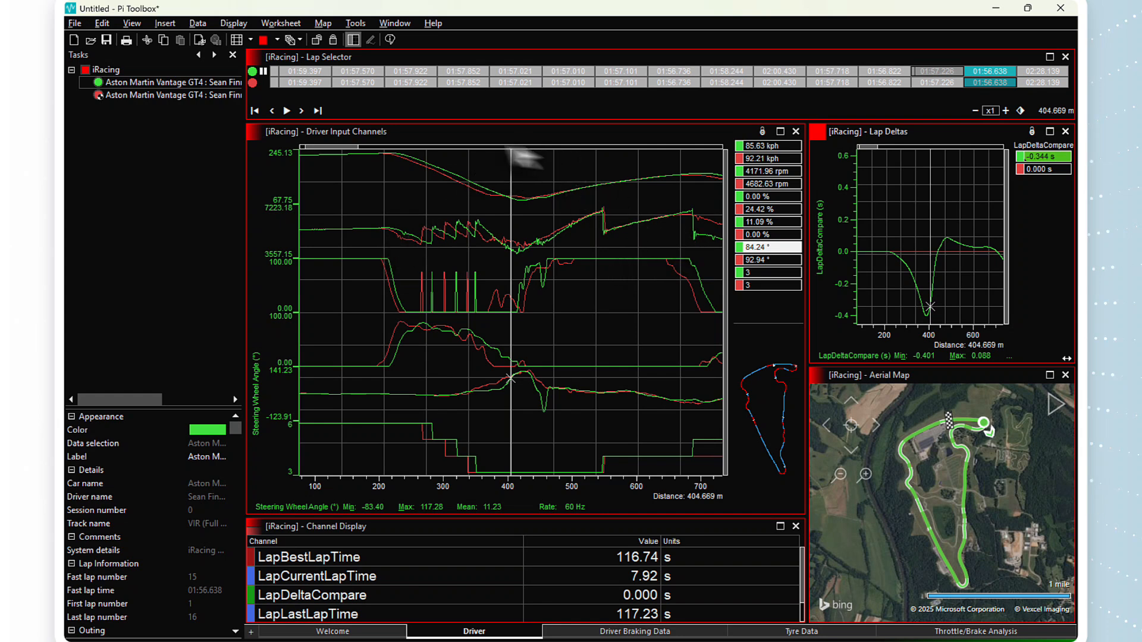
click(381, 156)
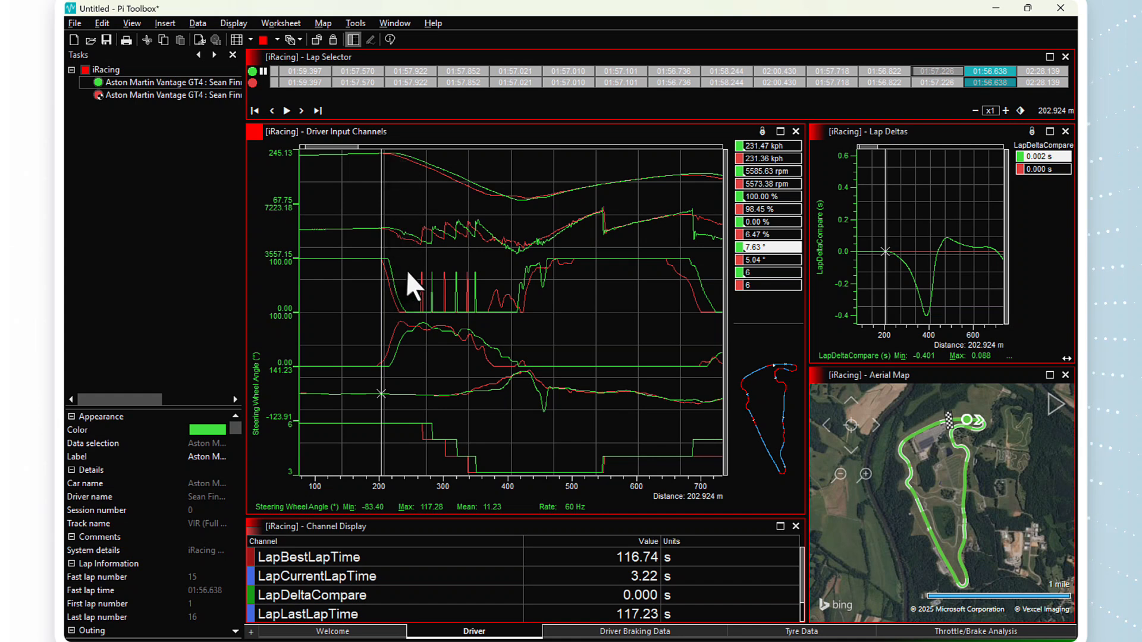
scroll(408, 270, up, 1)
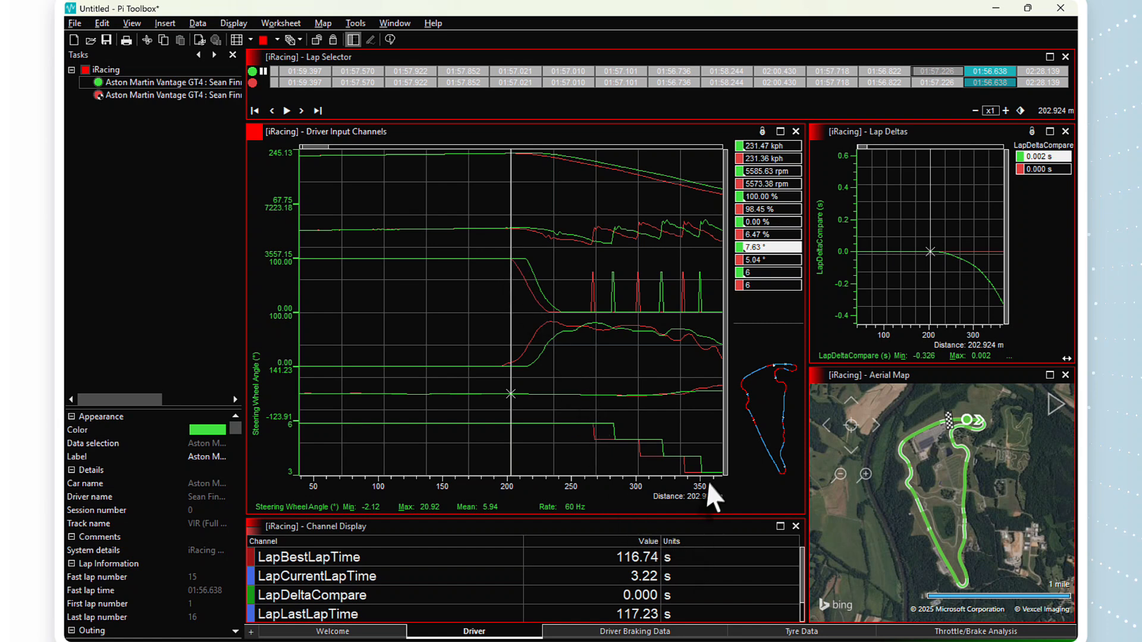
Compare where both laps lift off the throttle, between about 204 m and 216 m, and their speeds near 390 m.
click(524, 259)
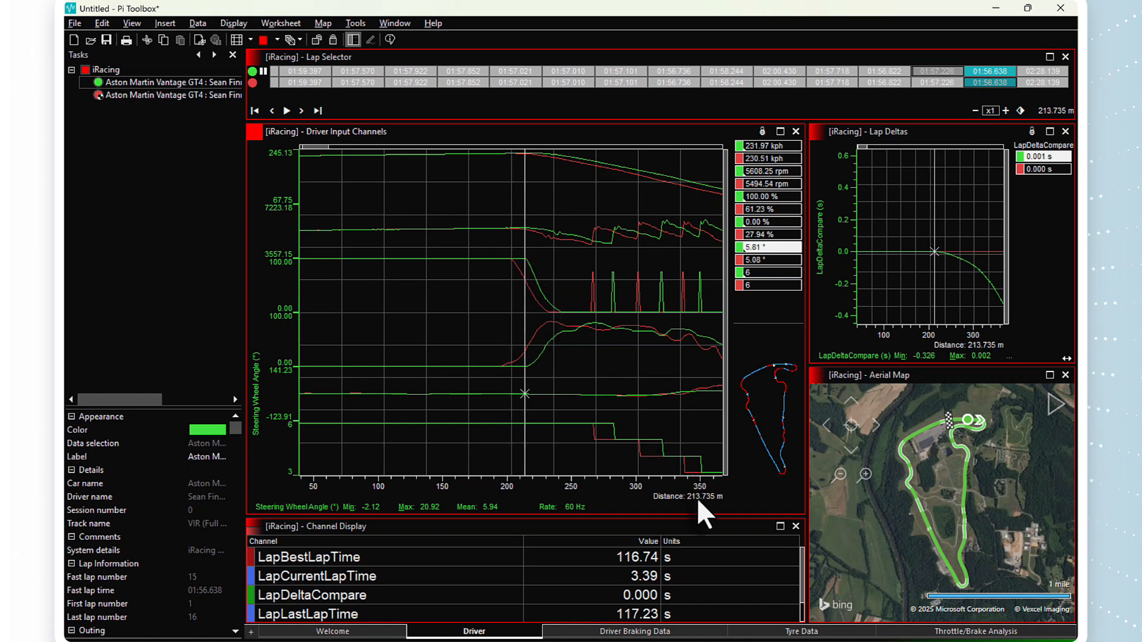
click(512, 260)
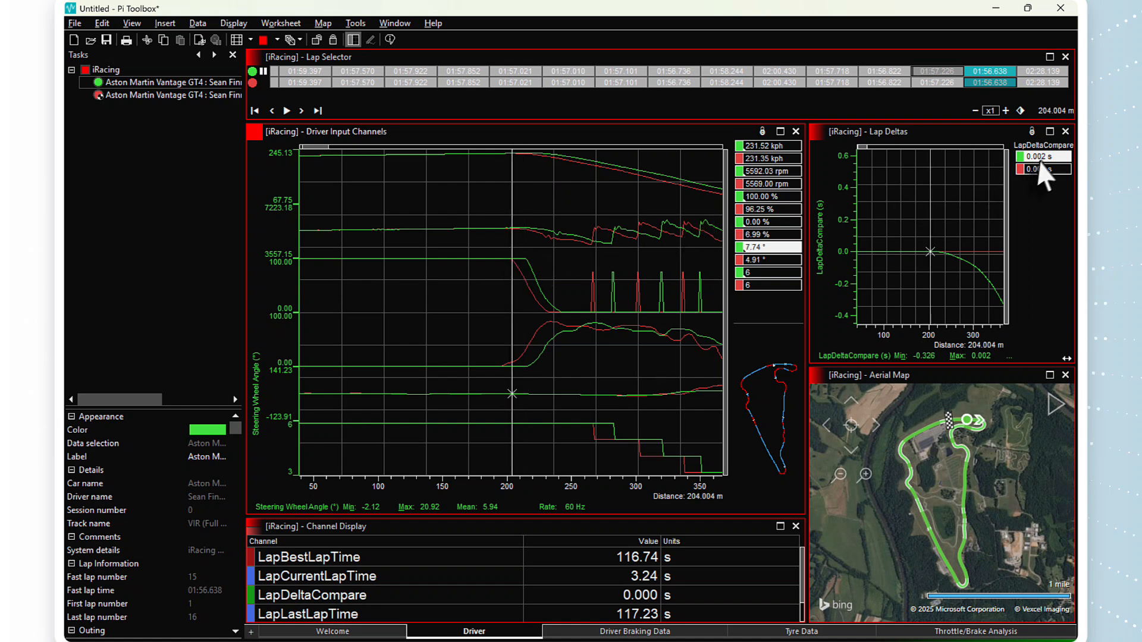
click(527, 262)
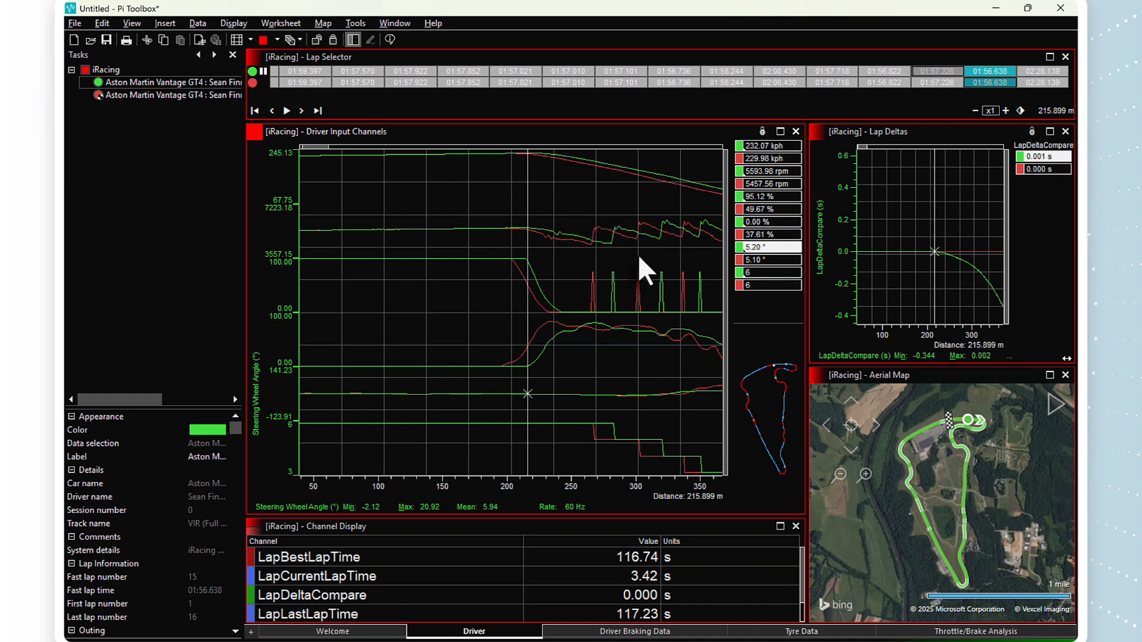
scroll(637, 254, down, 5)
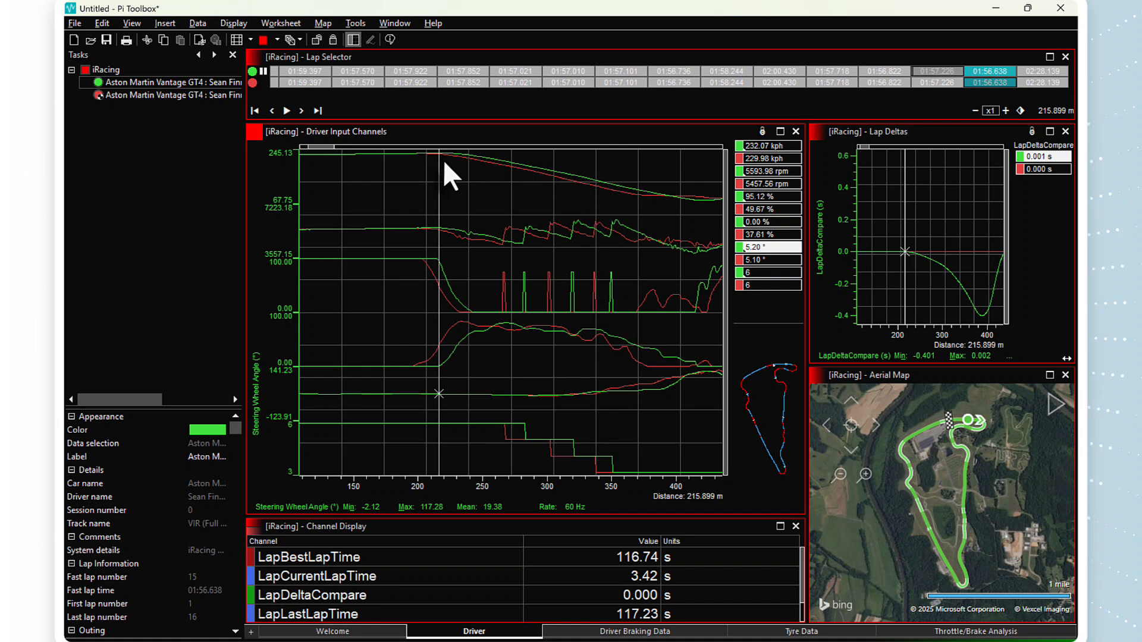
click(663, 192)
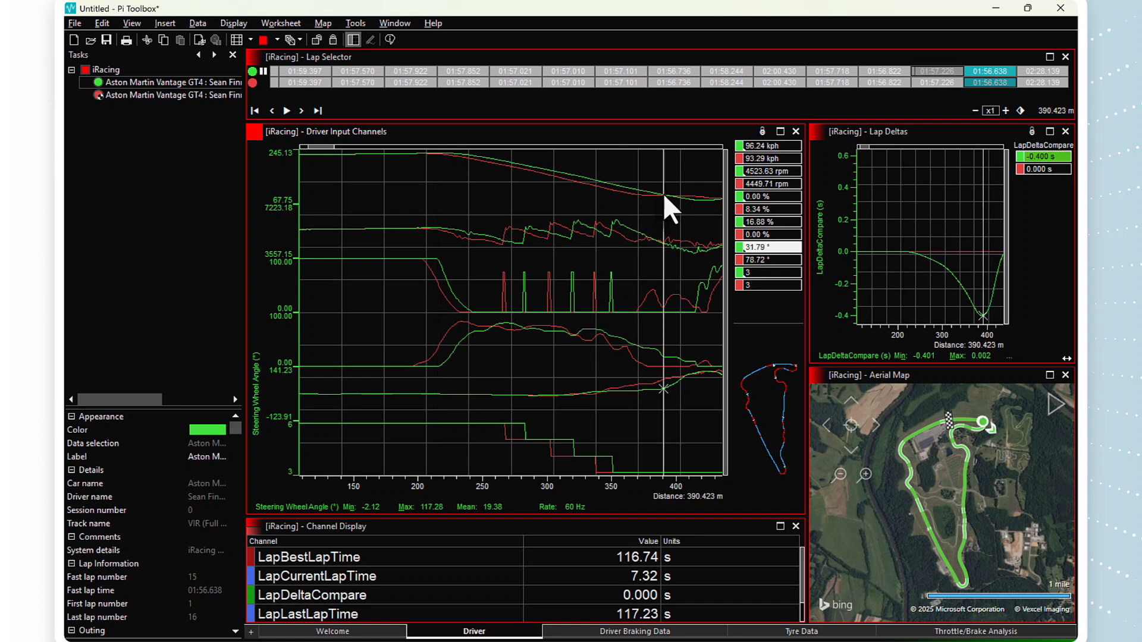
Measure the channel changes from a reference point at about 209 m to about 390 m and to about 303 m.
click(430, 154)
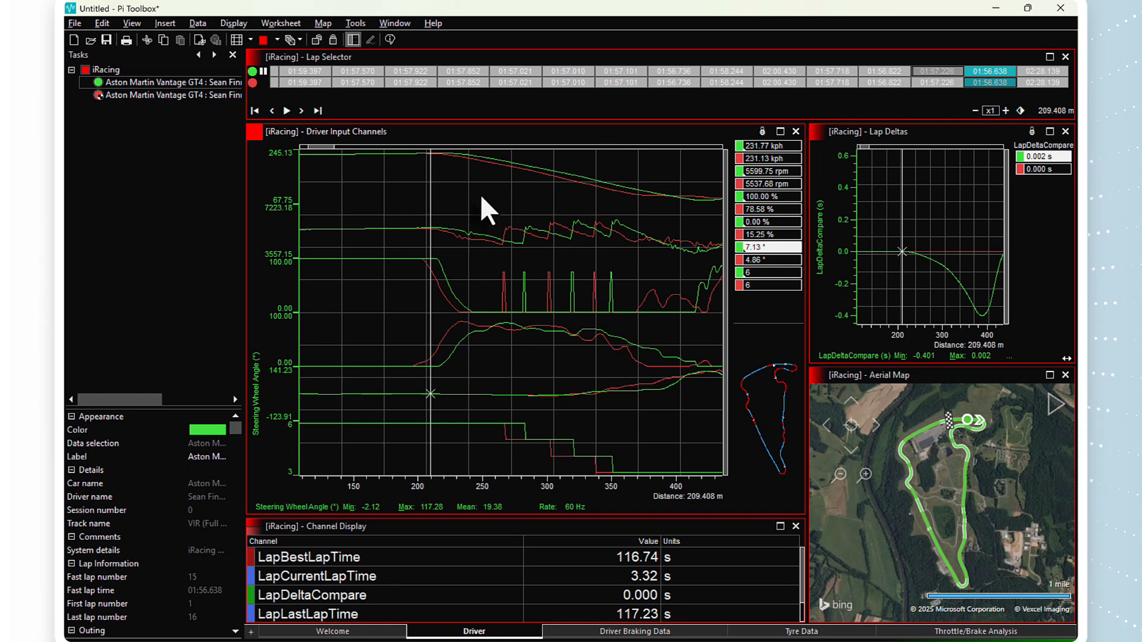
key(space)
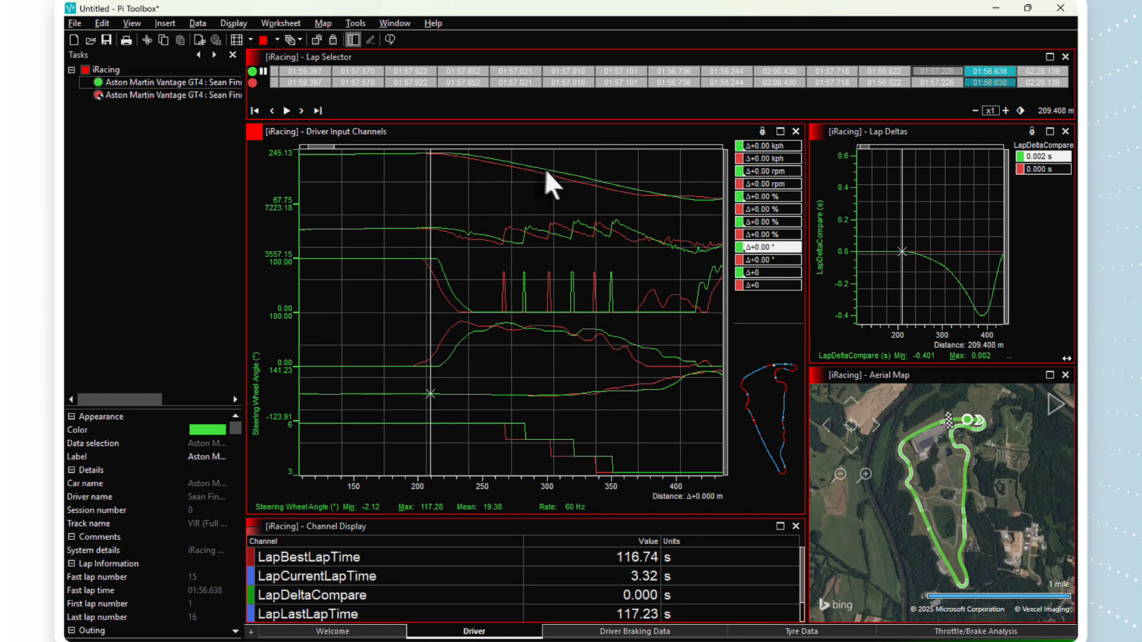
click(663, 193)
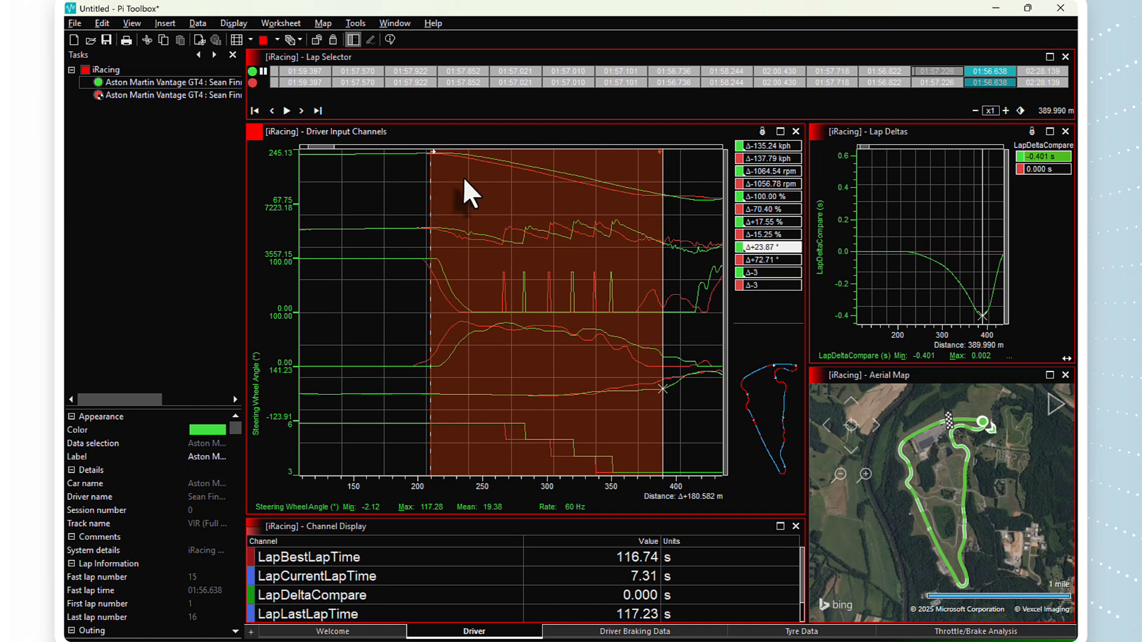
click(550, 173)
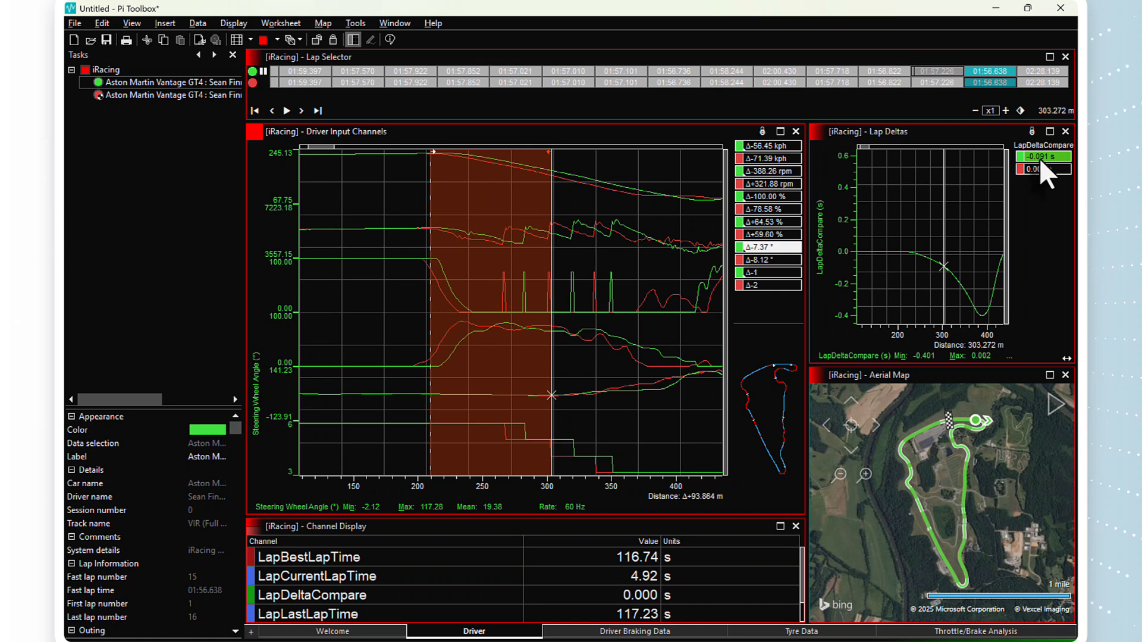
key(space)
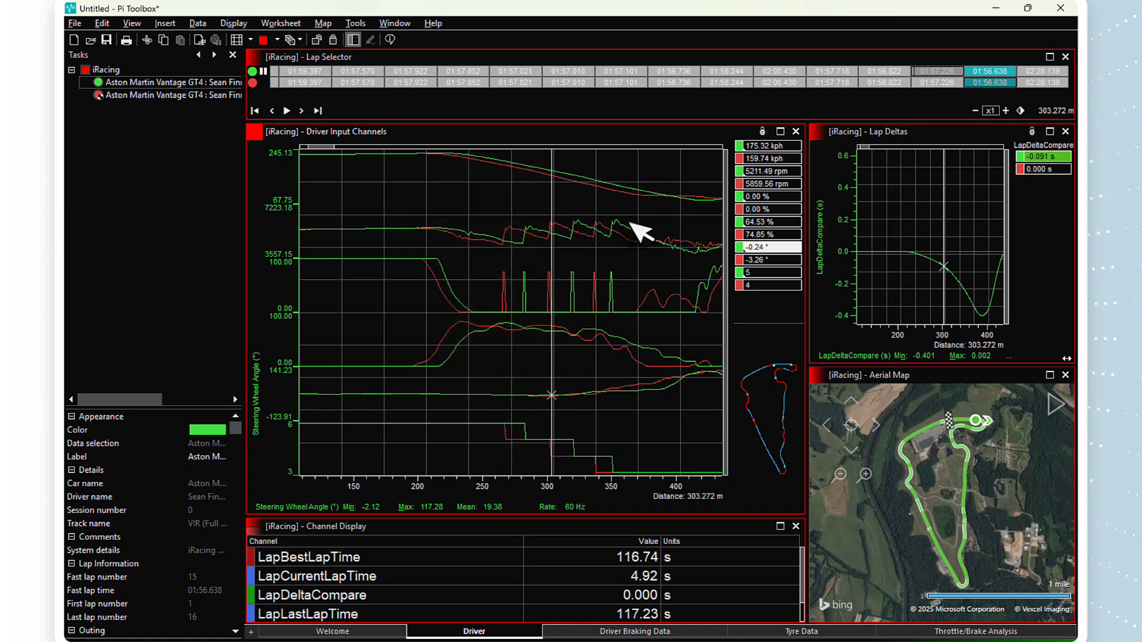
Measure the channel changes from about 303 m to 390 m and 388 m, and check both laps at about 338 m.
key(space)
click(665, 198)
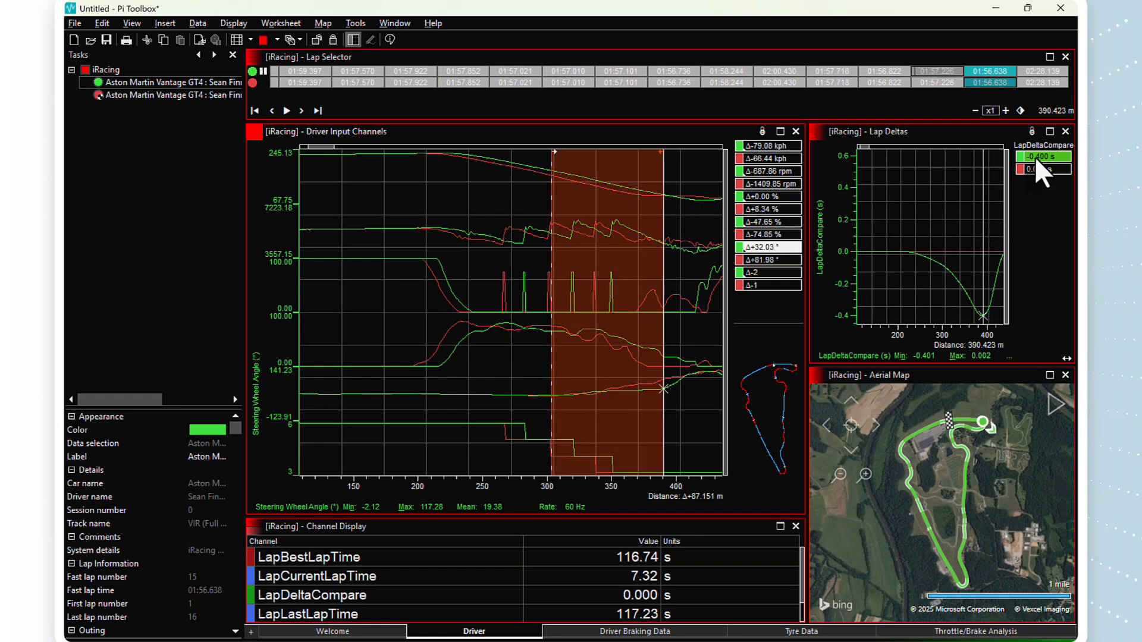
click(660, 194)
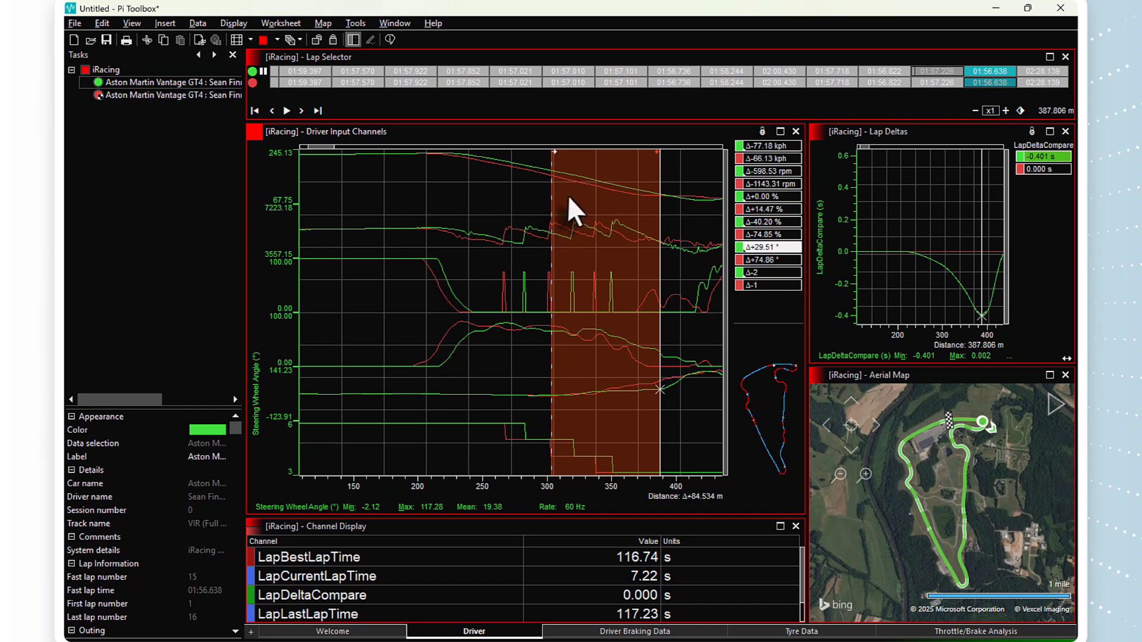
key(space)
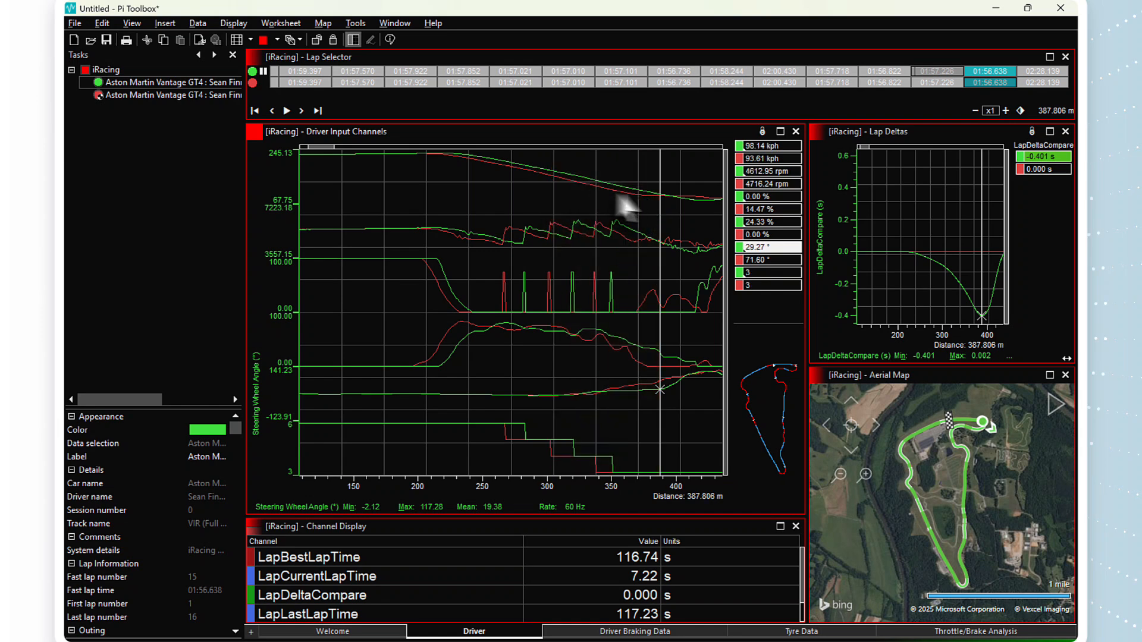
click(596, 183)
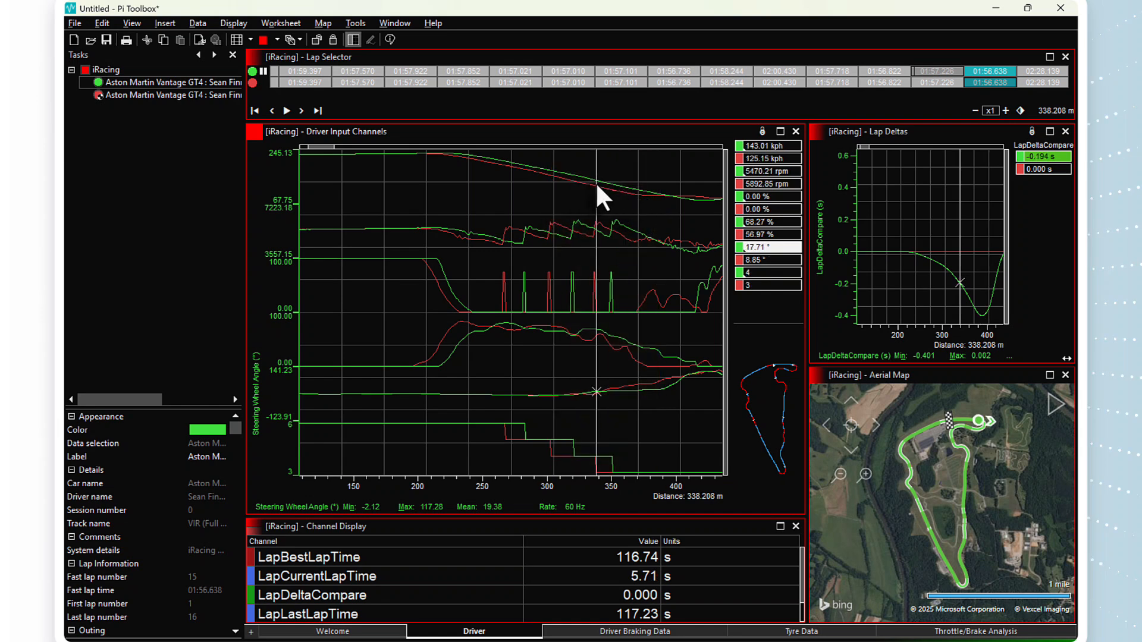
Measure the channel changes from about 341 m to 383 m, and compare both laps at about 274 m, 356 m and 392 m.
click(514, 169)
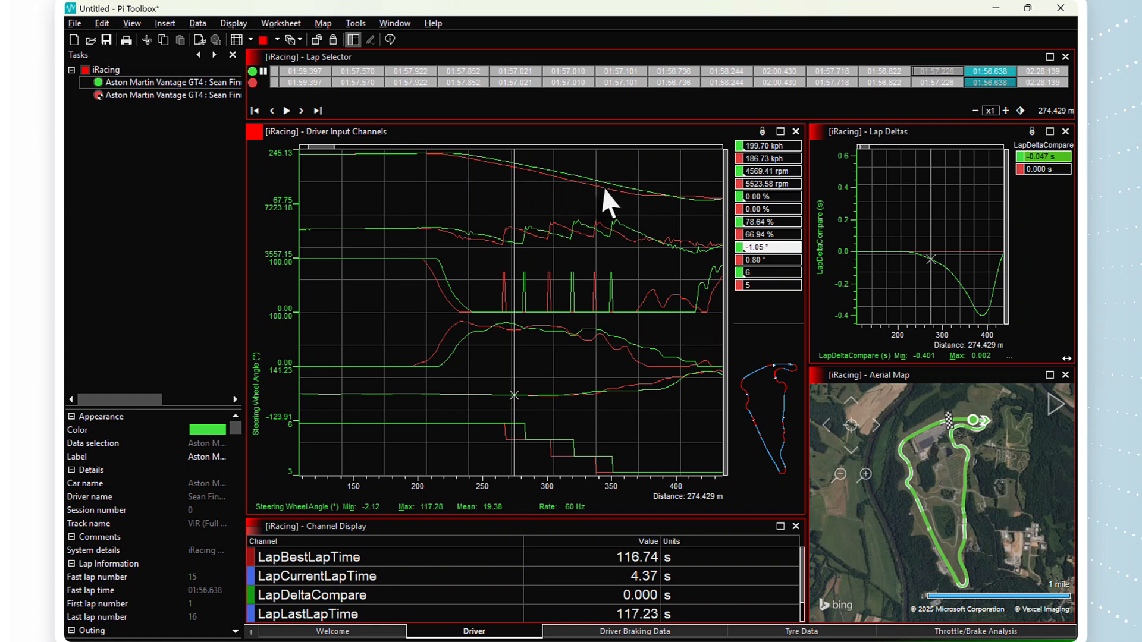
drag(599, 181, 653, 191)
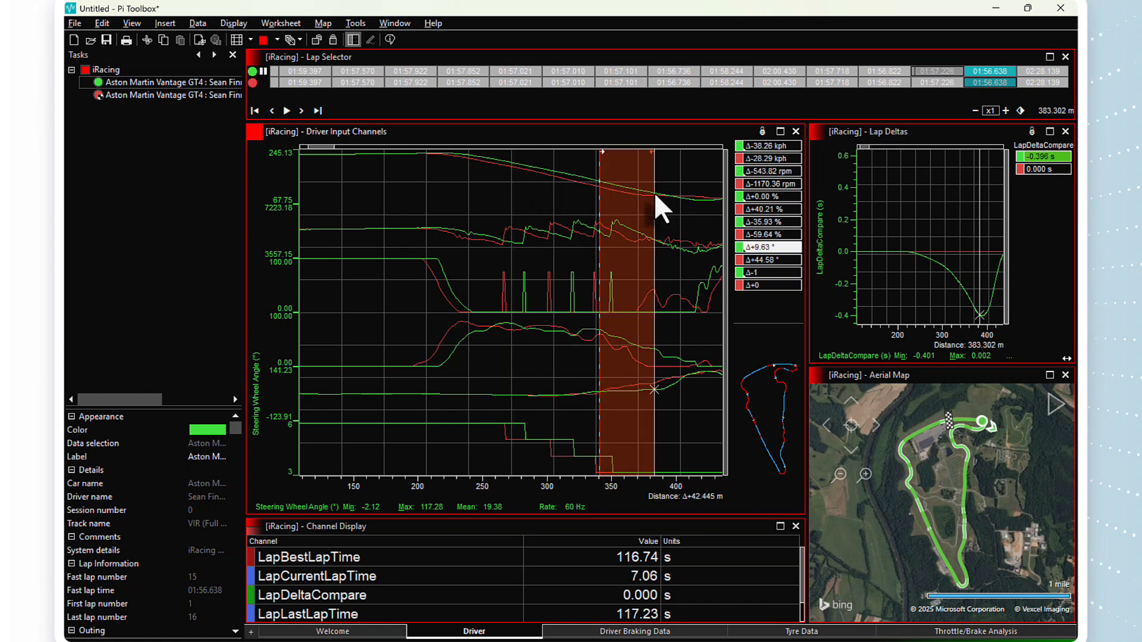
click(620, 190)
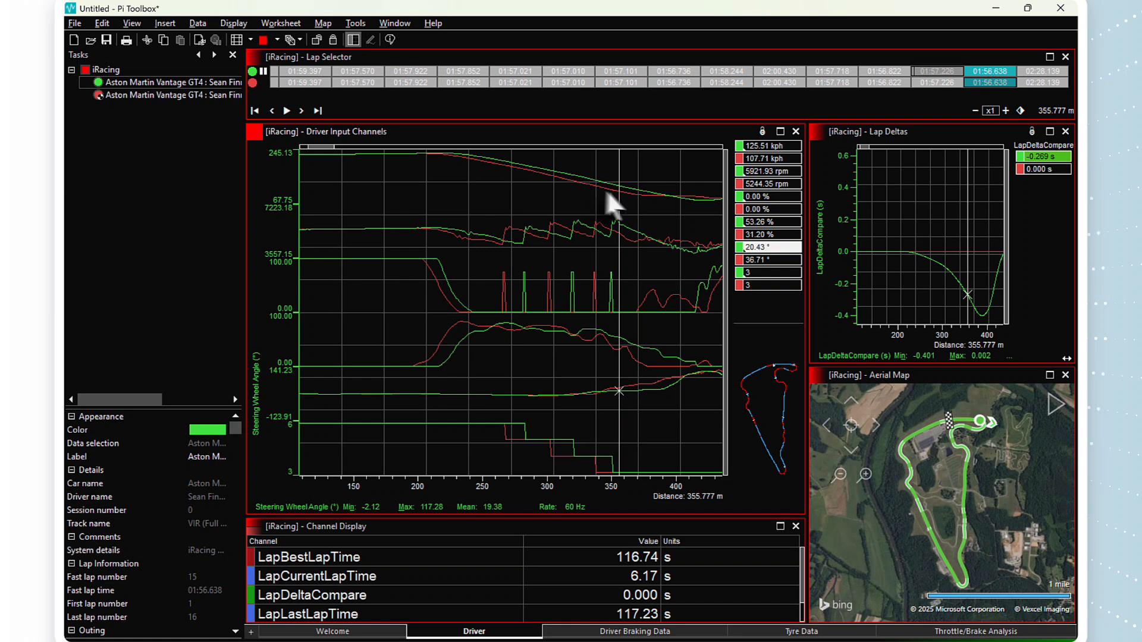
click(666, 197)
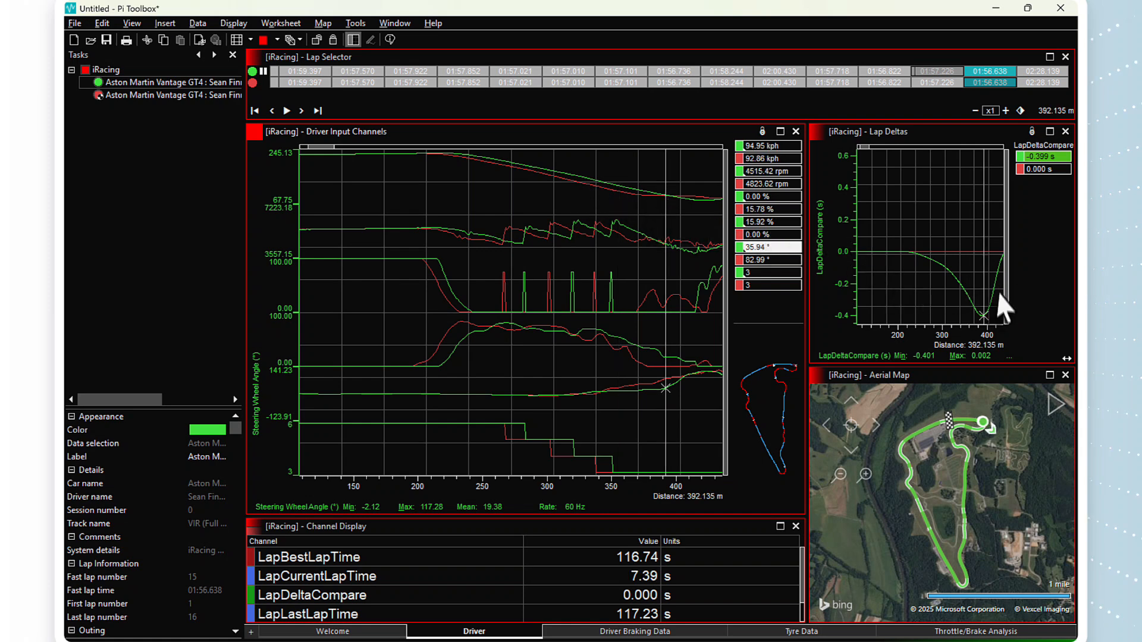
Compare both laps' driver inputs through the first corner's exit, at about 411 m and 413 m.
scroll(663, 247, down, 2)
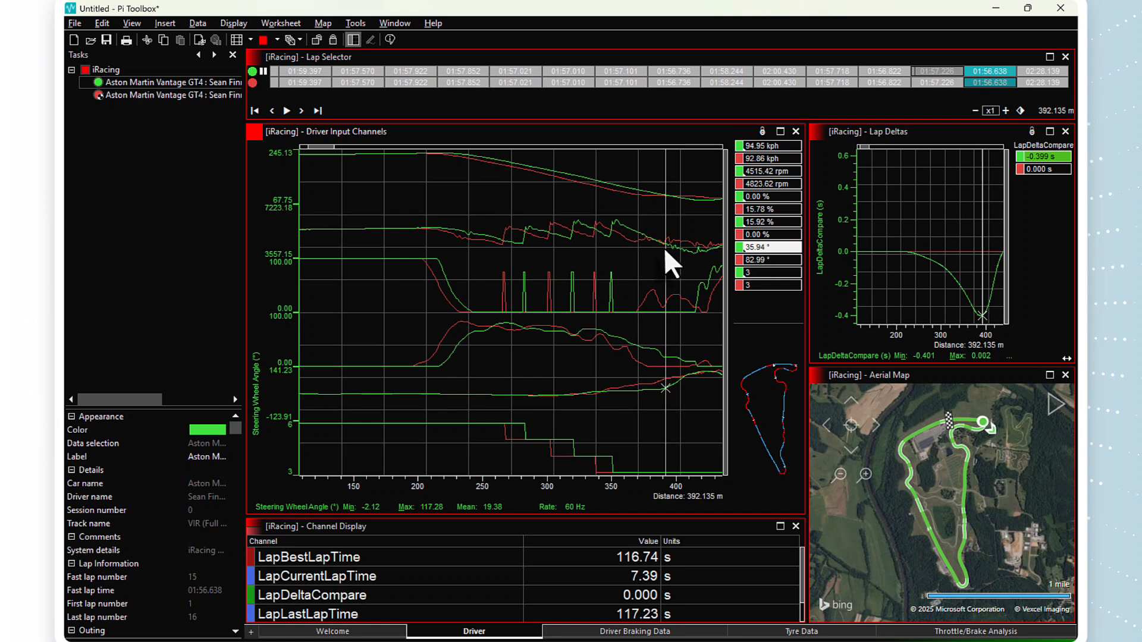
scroll(663, 248, down, 4)
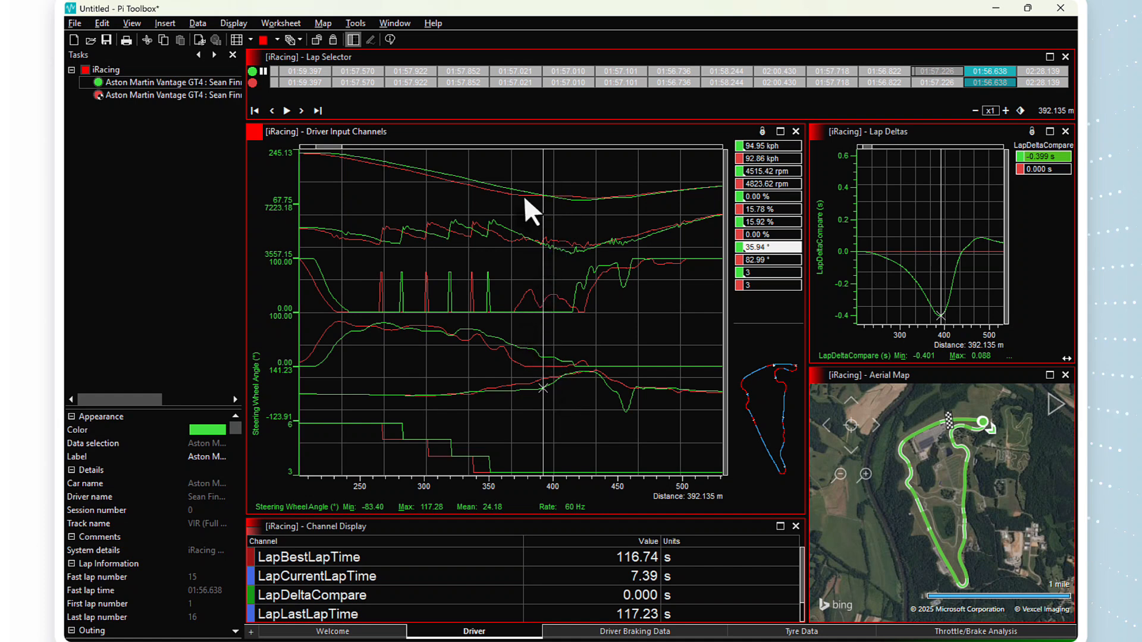
click(568, 203)
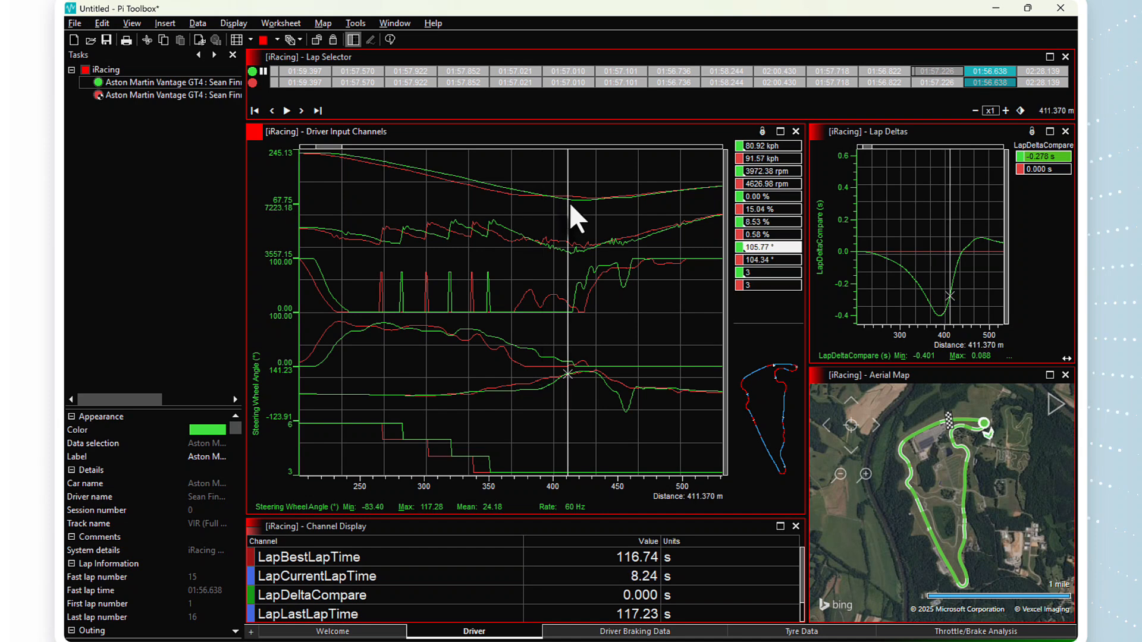
click(570, 203)
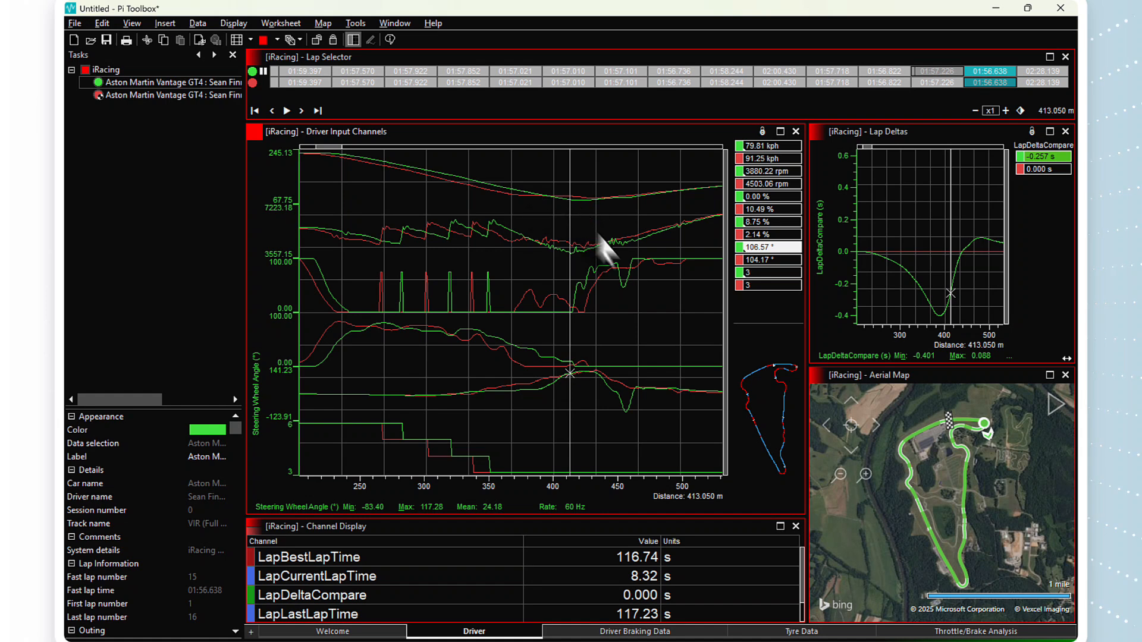
Compare the two laps' driving lines through turn 1 on the enlarged aerial map, then restore the worksheet layout.
click(938, 382)
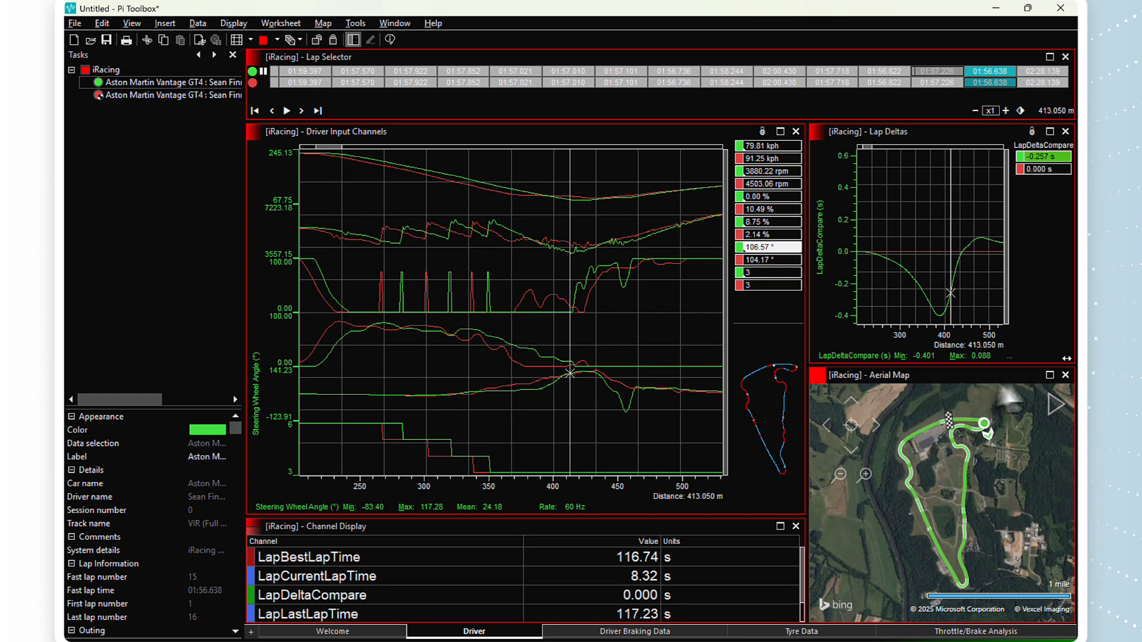
click(1050, 375)
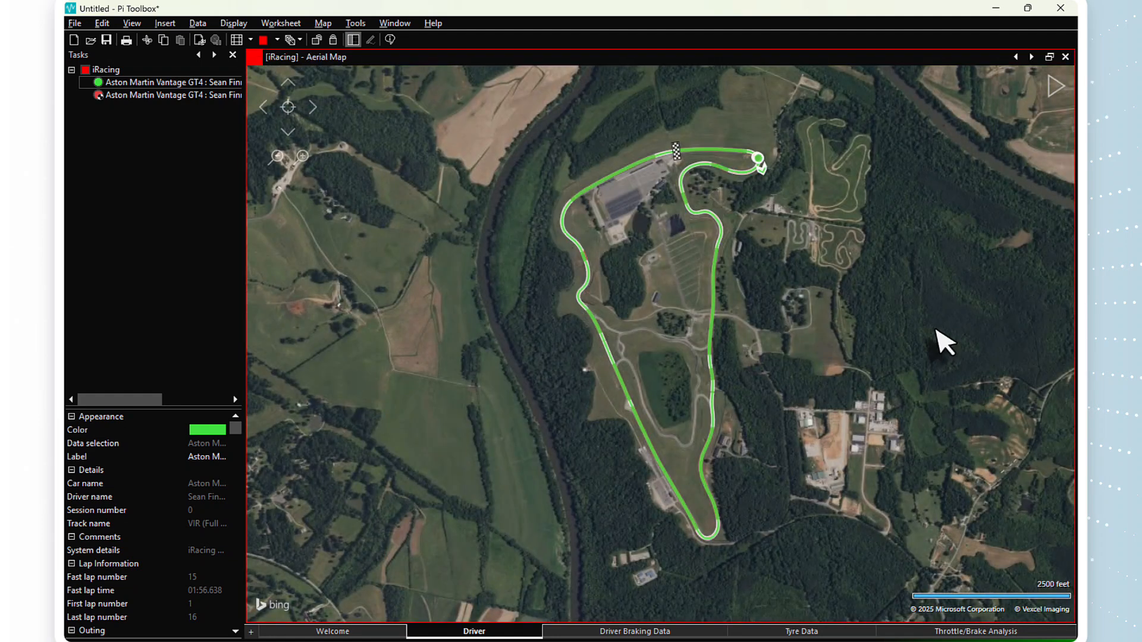
scroll(760, 174, up, 10)
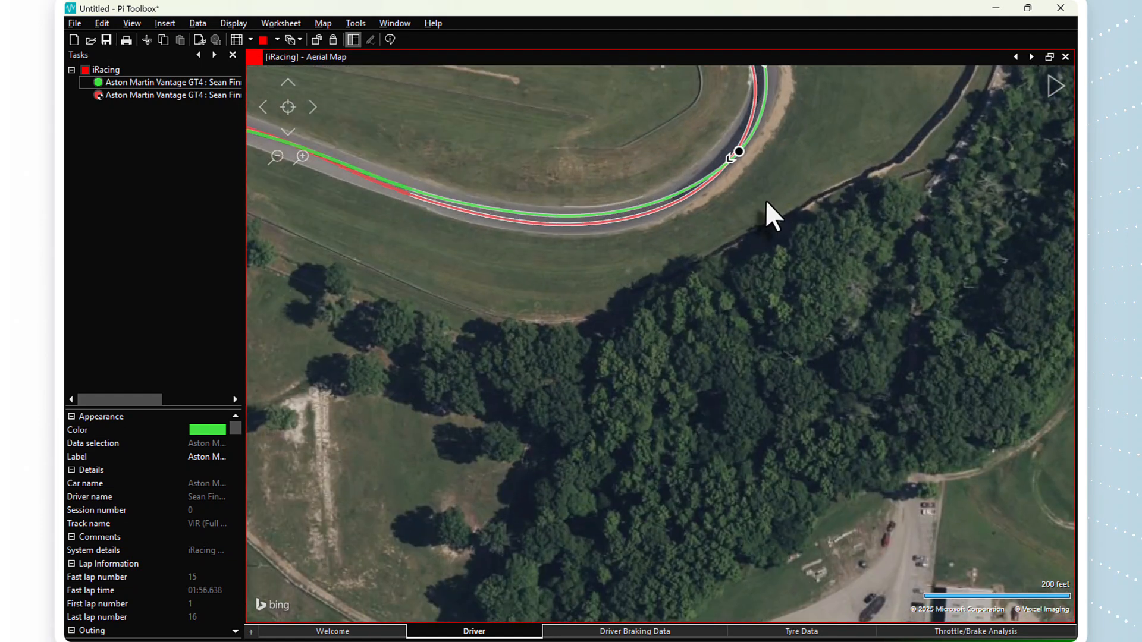
drag(765, 199, 622, 412)
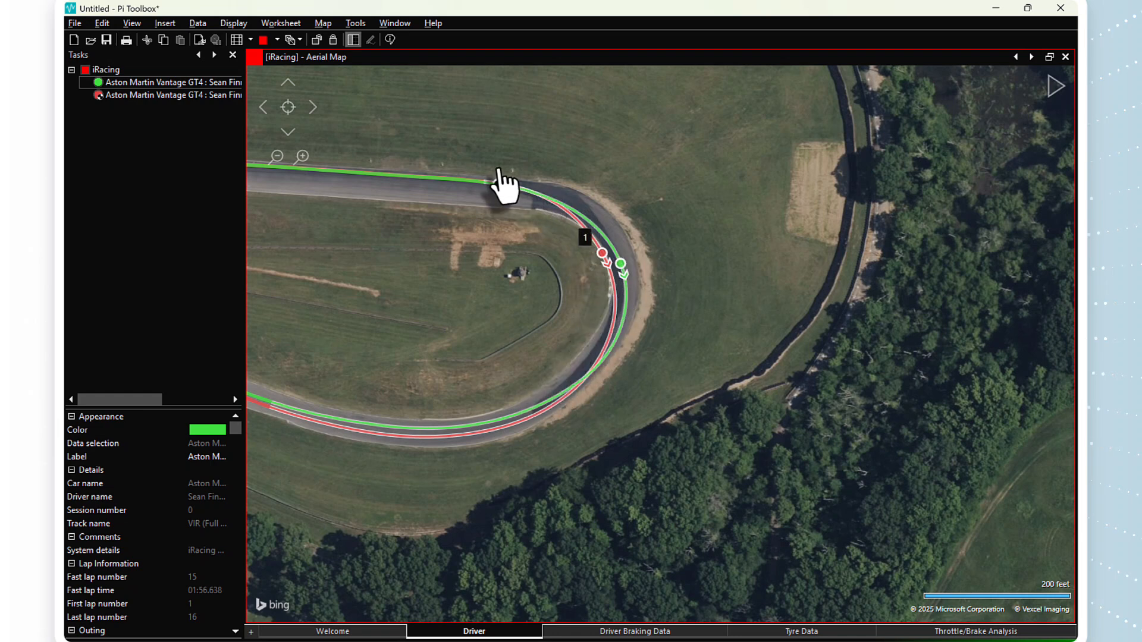
click(1049, 56)
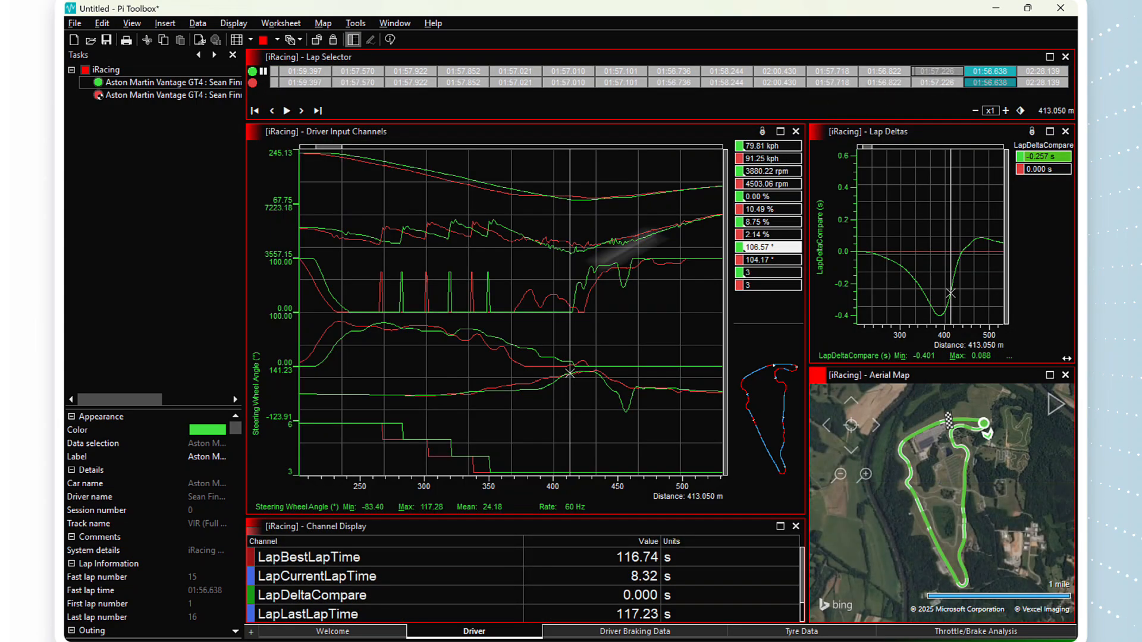
Check both laps at about 406 m, then focus the traces on the lap delta dip near 771 m.
click(561, 326)
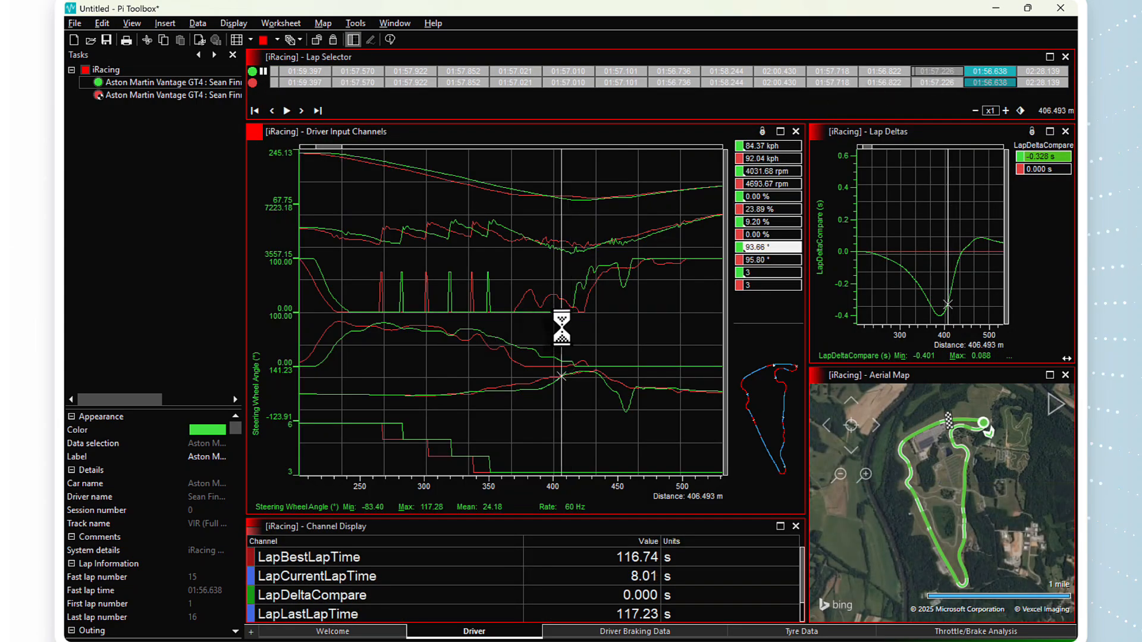
scroll(577, 314, down, 3)
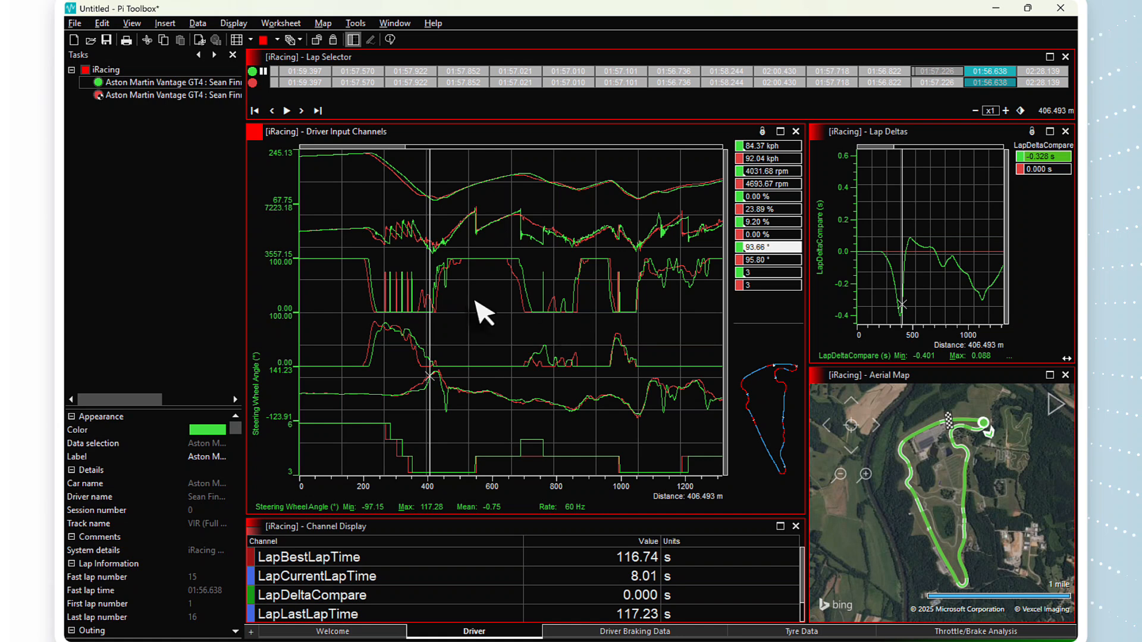
scroll(376, 258, down, 3)
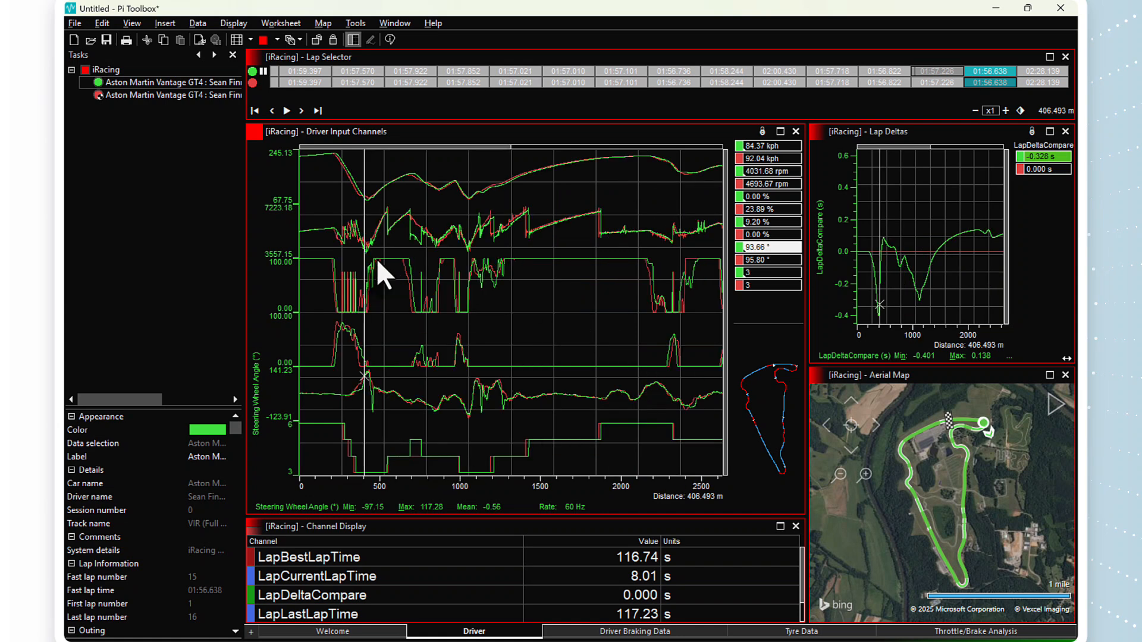
click(899, 254)
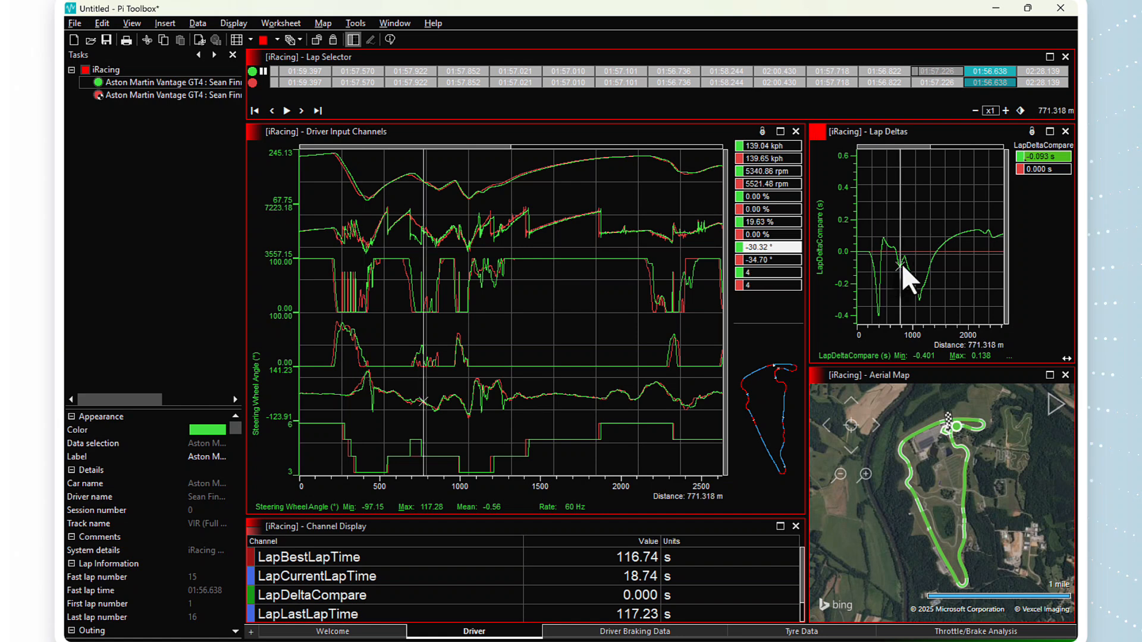
scroll(899, 273, up, 3)
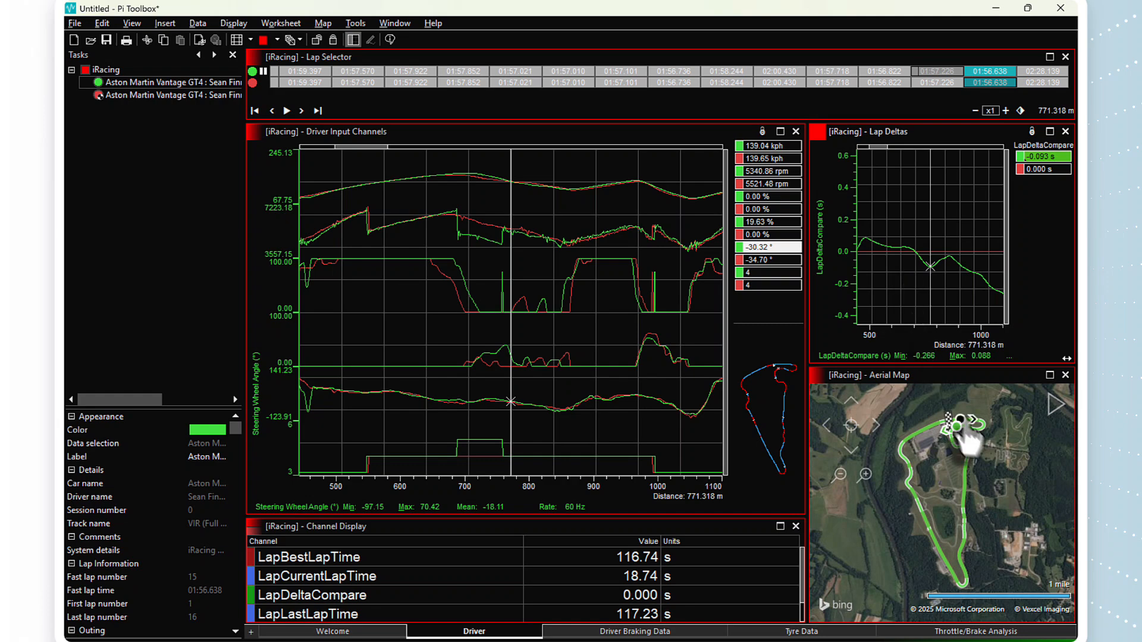
Compare both laps' driving lines around turn 2 on the enlarged aerial map, then restore the worksheet layout.
click(1049, 375)
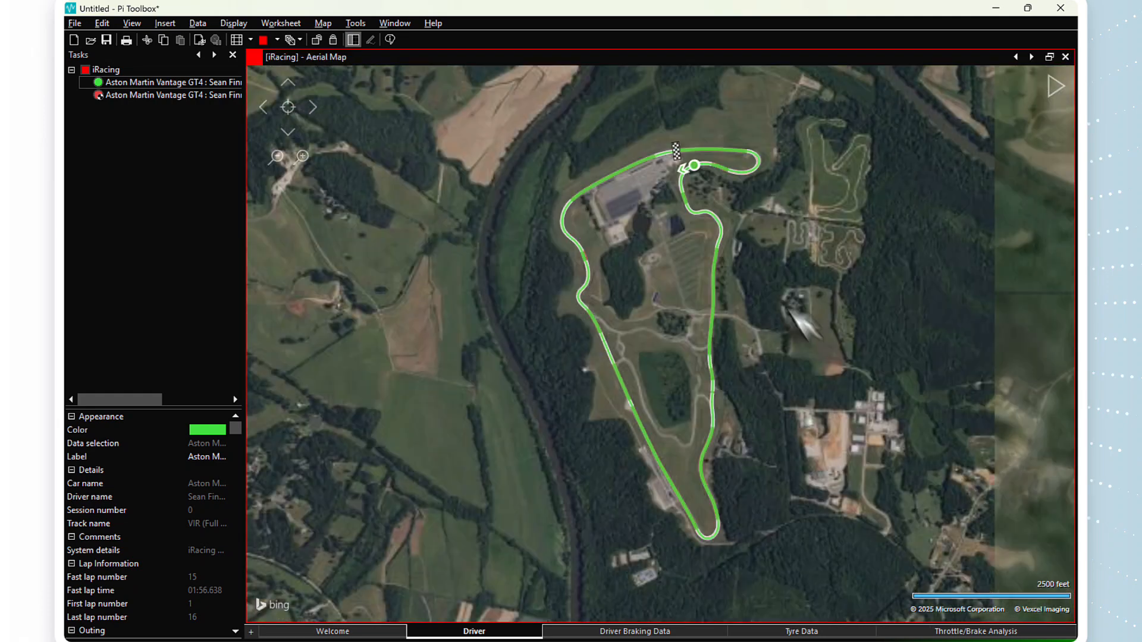
scroll(704, 199, up, 2)
scroll(704, 199, up, 2)
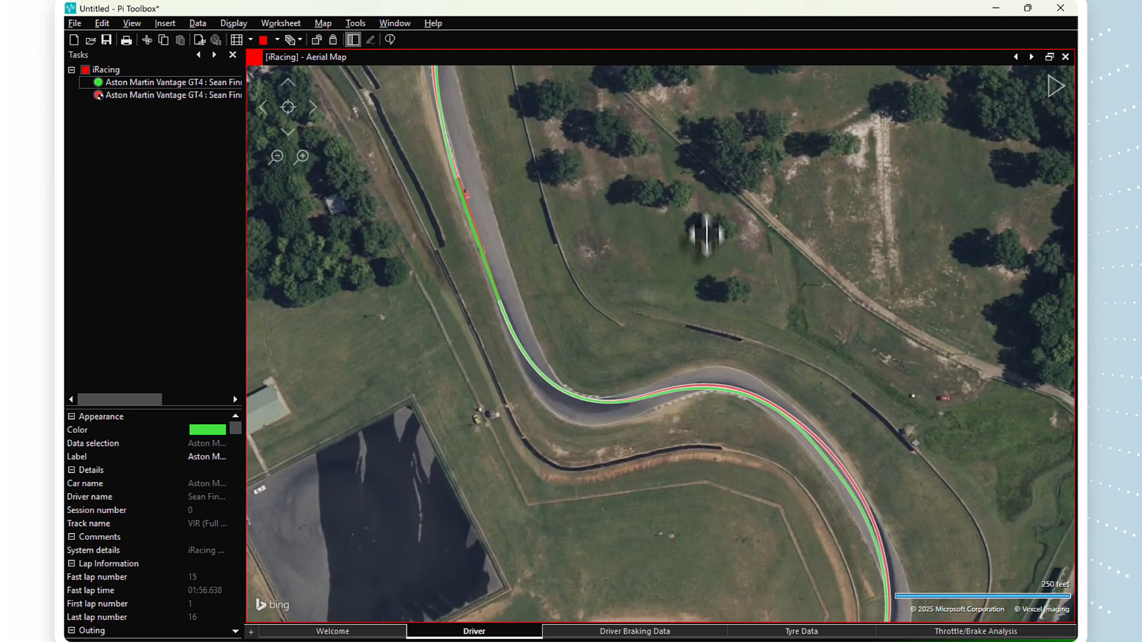
drag(706, 220, 732, 548)
drag(673, 247, 675, 259)
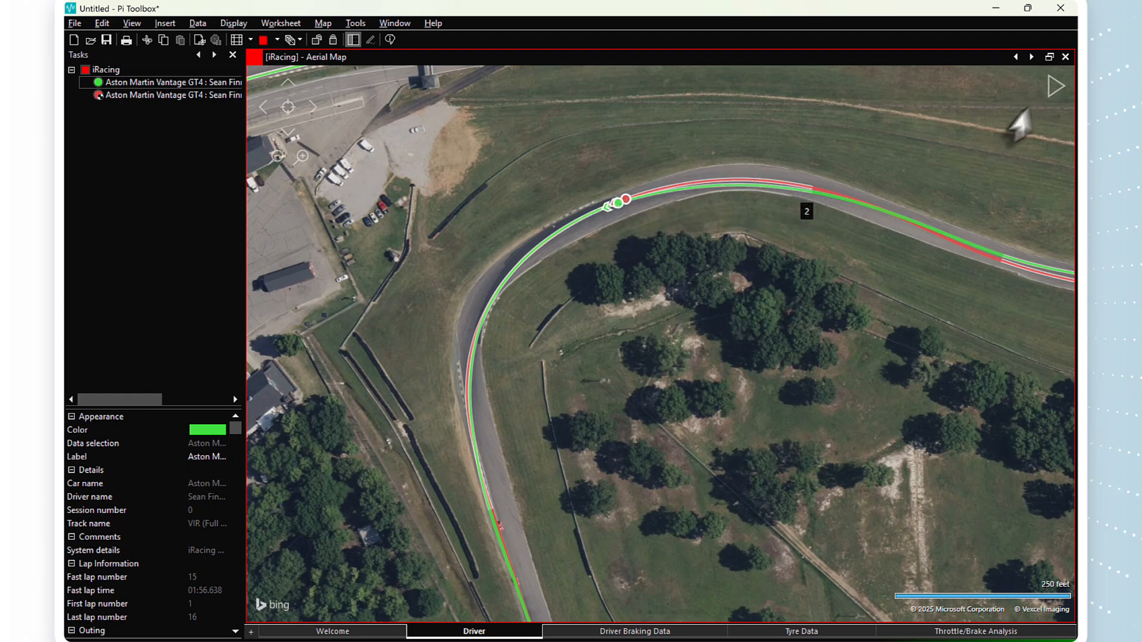
click(1049, 57)
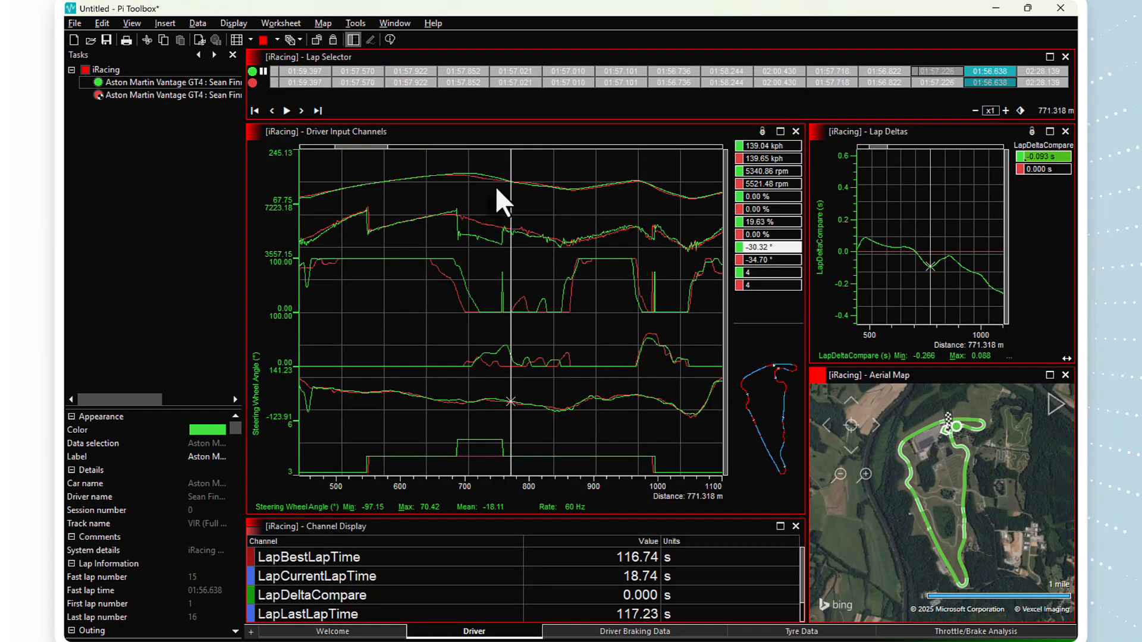
Compare both laps' driver inputs through the second corner at about 682 m, 761 m, 854 m and 962 m.
click(461, 180)
click(453, 179)
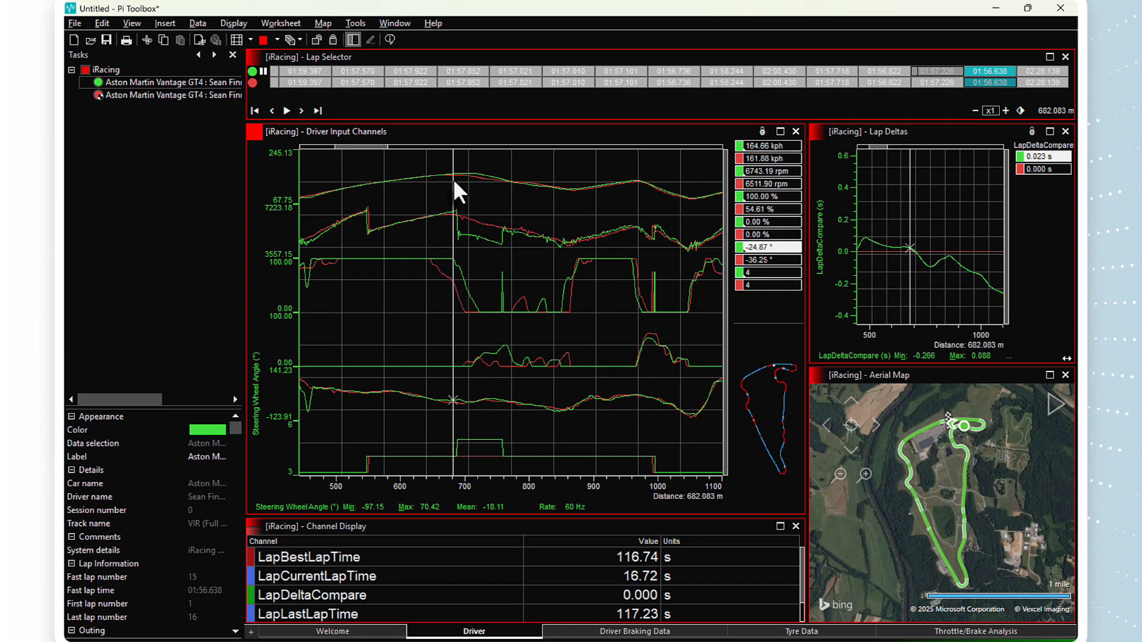
click(504, 180)
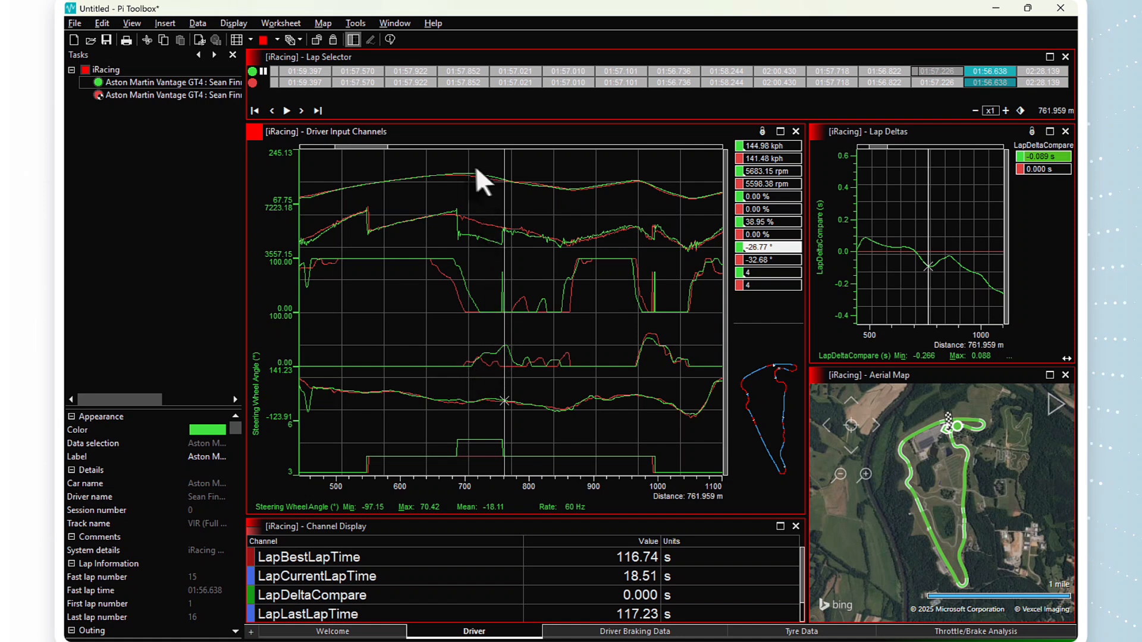
click(504, 182)
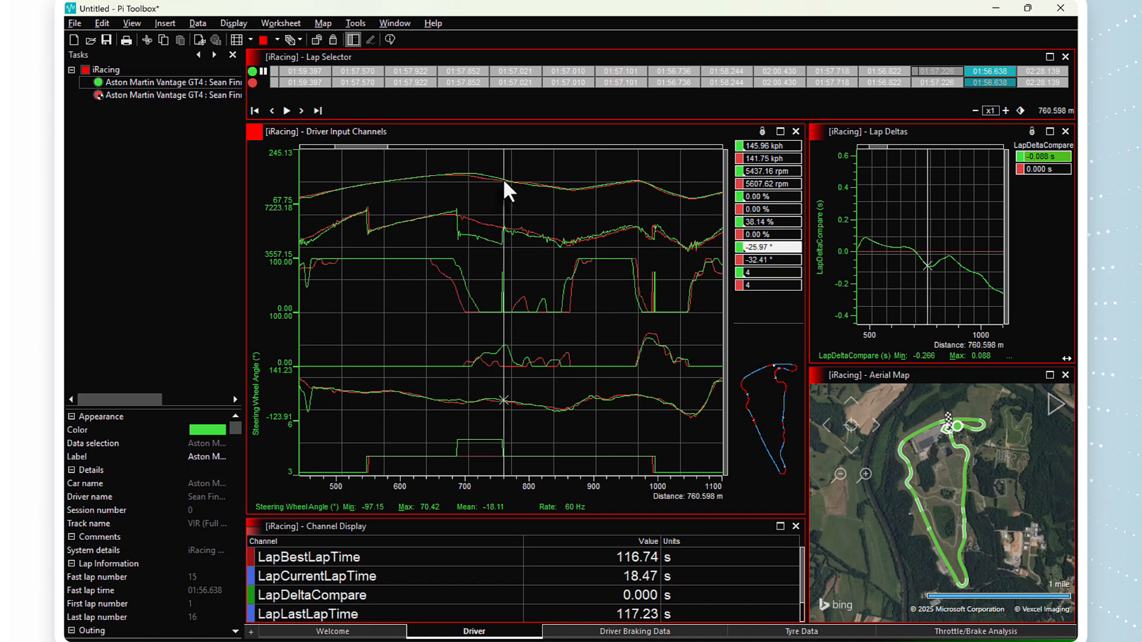
click(565, 189)
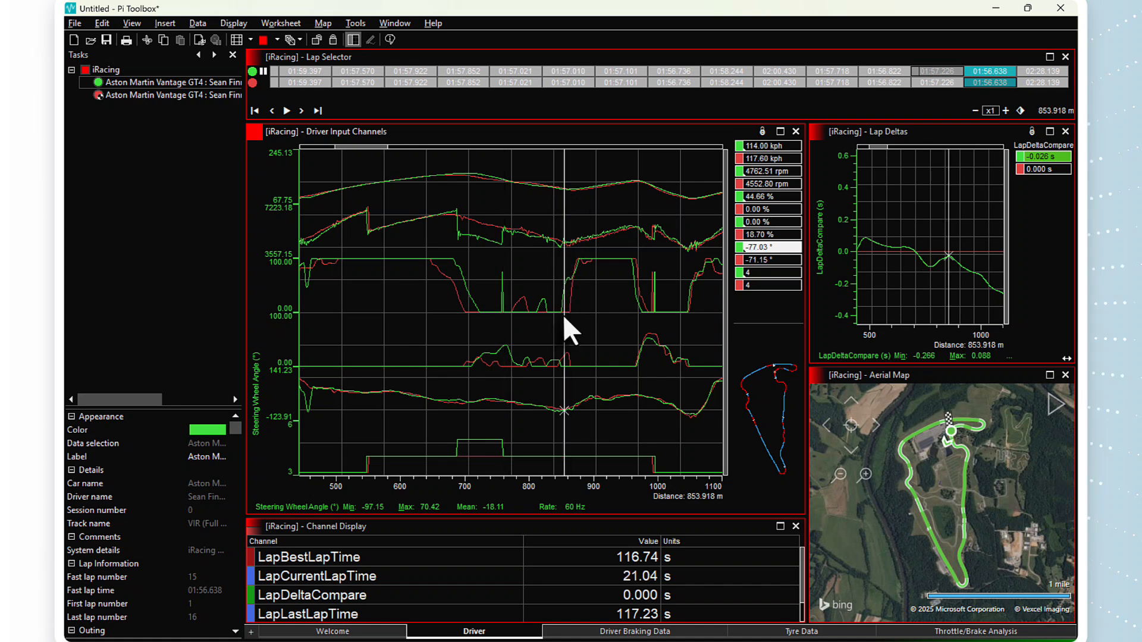
click(635, 181)
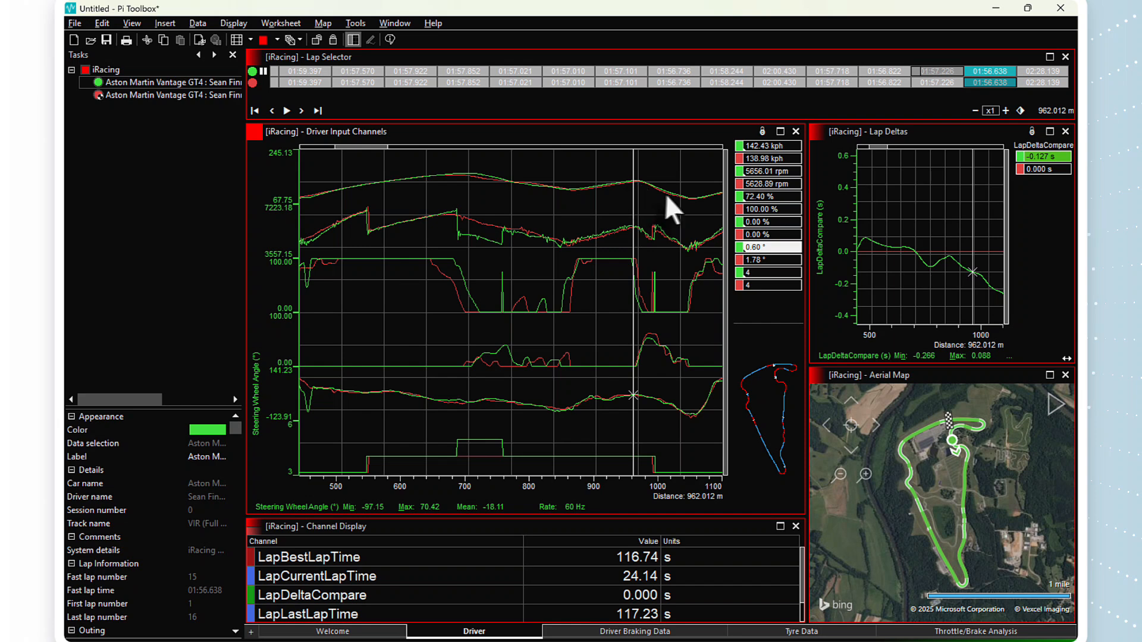
Check the lap delta low point near 1128 m and measure the delta change from about 719 m to 1137 m.
scroll(930, 276, down, 8)
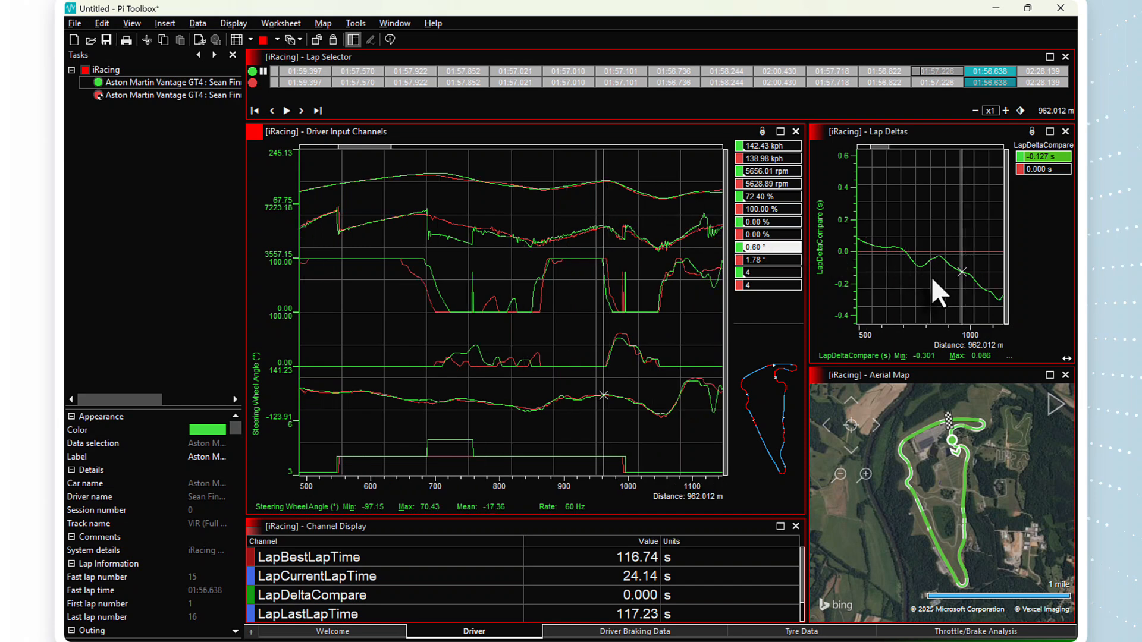
scroll(933, 280, up, 6)
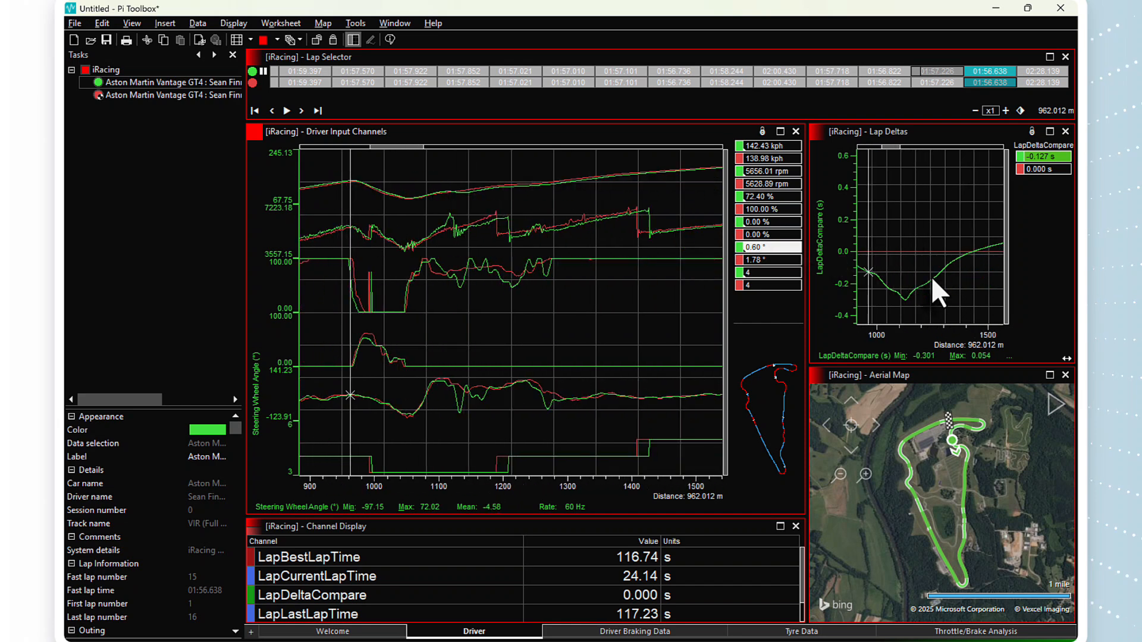
click(958, 296)
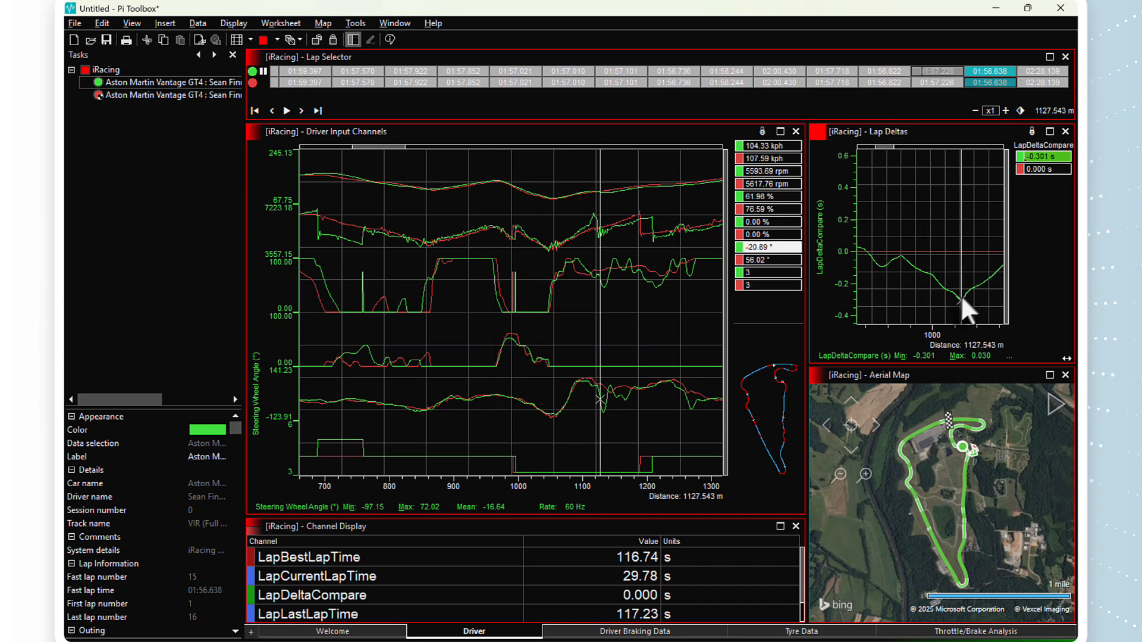
click(869, 253)
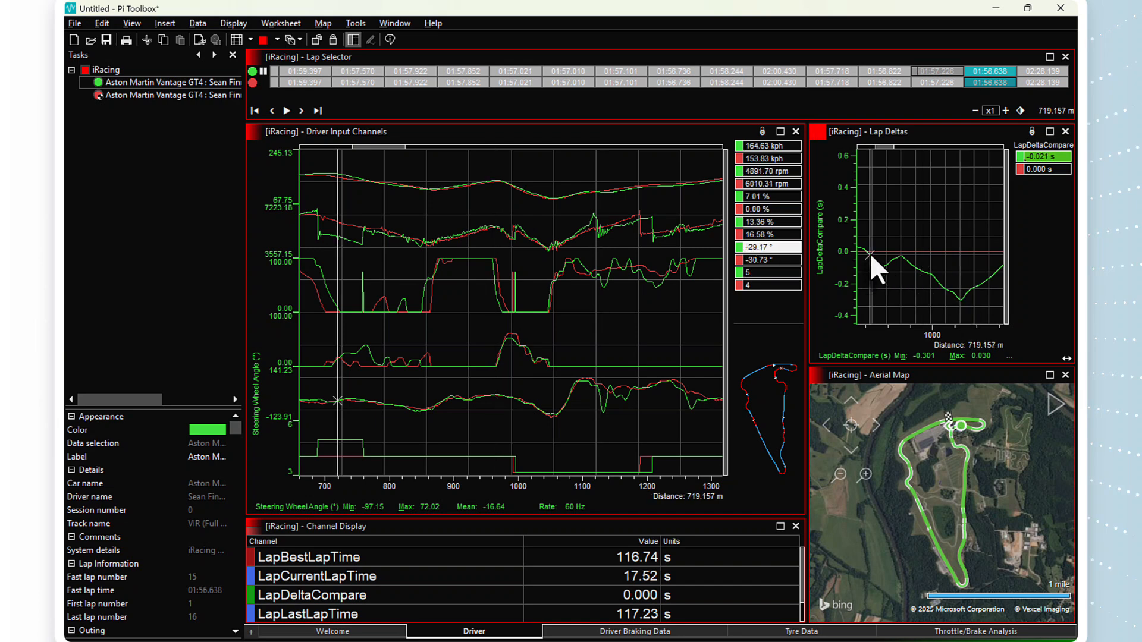
drag(869, 252, 962, 298)
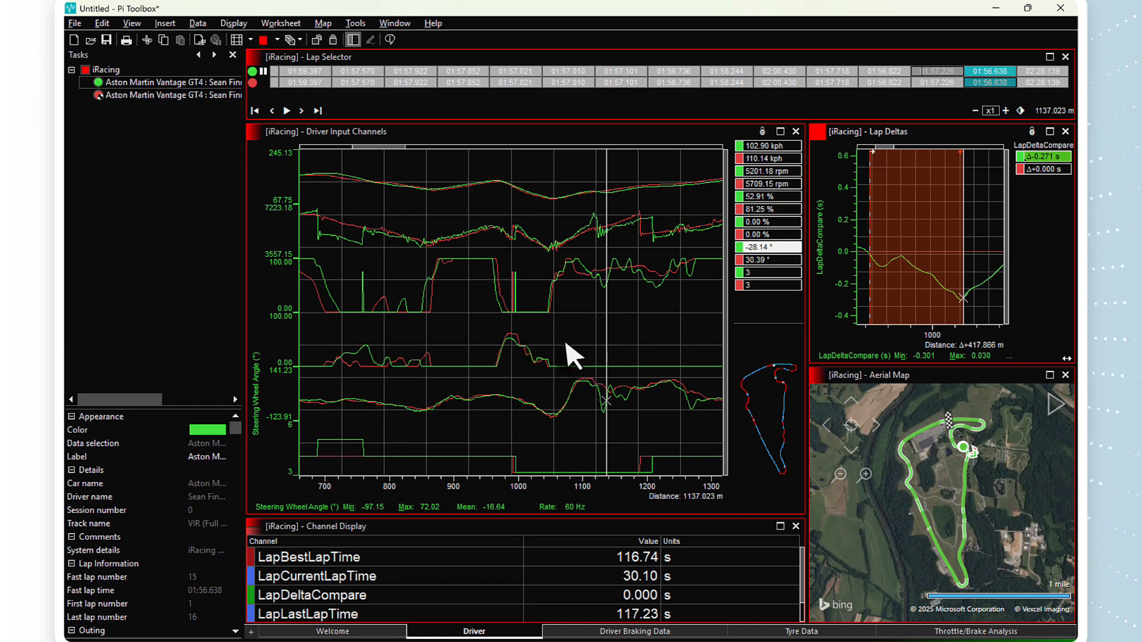
Check both laps at about 961 m, then examine the traces and lap delta further around the lap, up to about 4200 m.
click(527, 305)
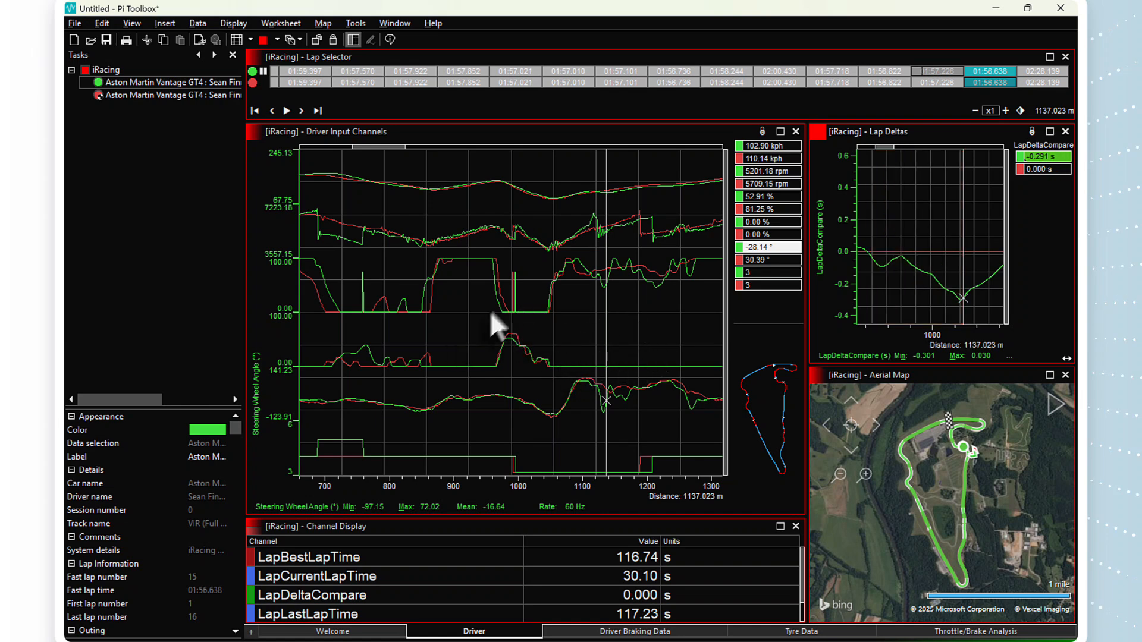
click(491, 309)
scroll(496, 297, down, 2)
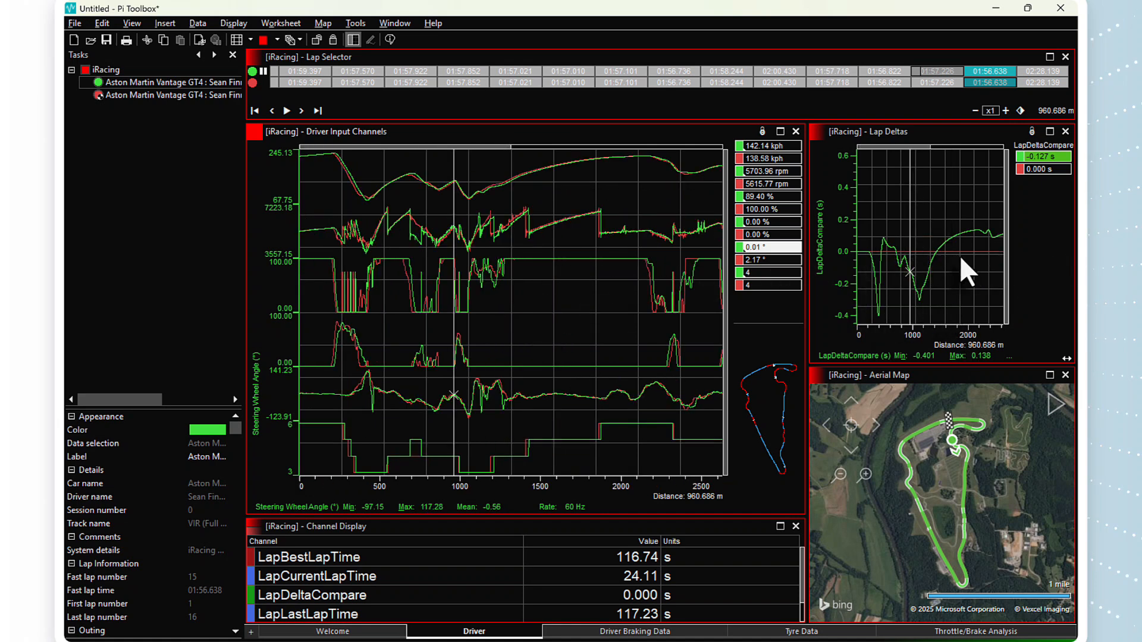
key(d)
key(d)
key(d)
key(d)
key(d)
key(d)
key(d)
key(d)
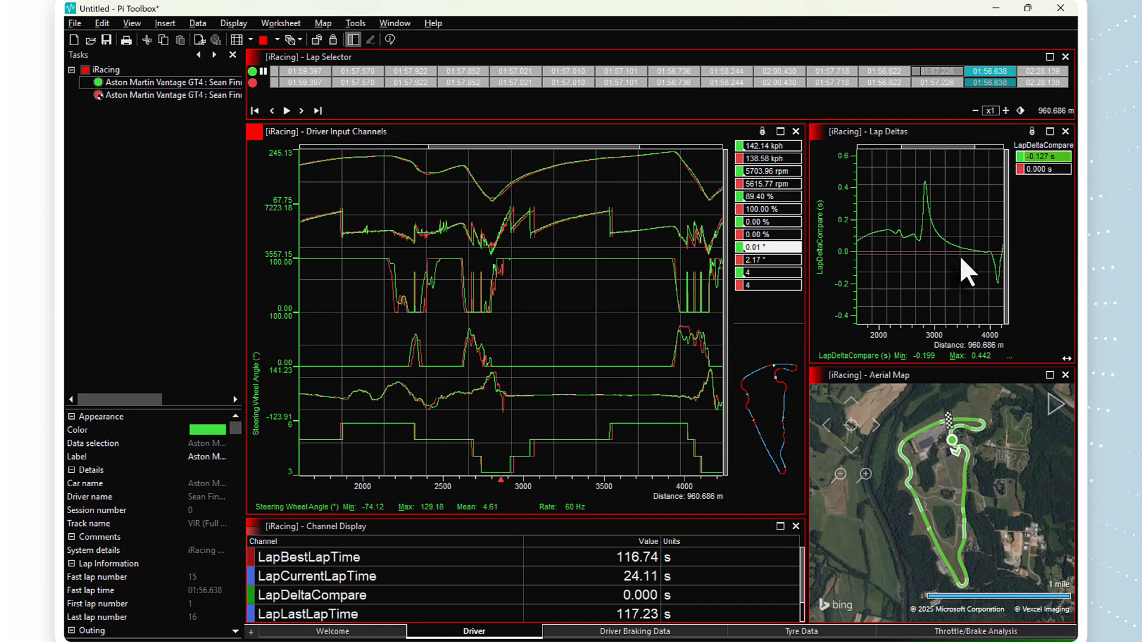
Check the lap delta around the next corner at about 2469 m, 2166 m and 2457 m along the lap.
key(d)
key(d)
key(a)
key(a)
key(a)
key(a)
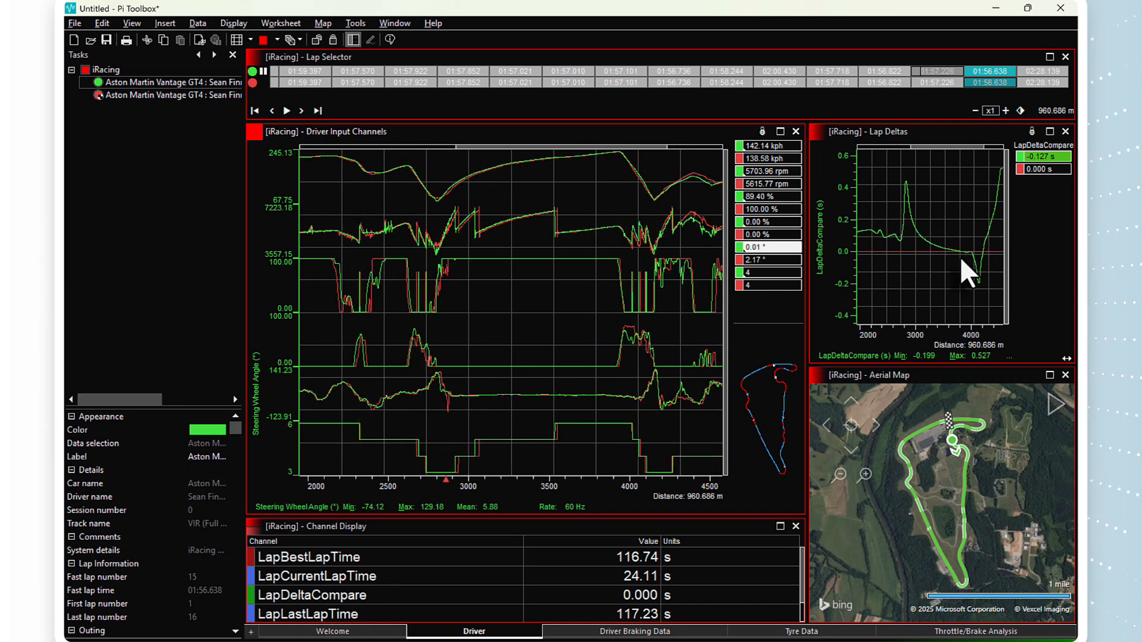
click(915, 235)
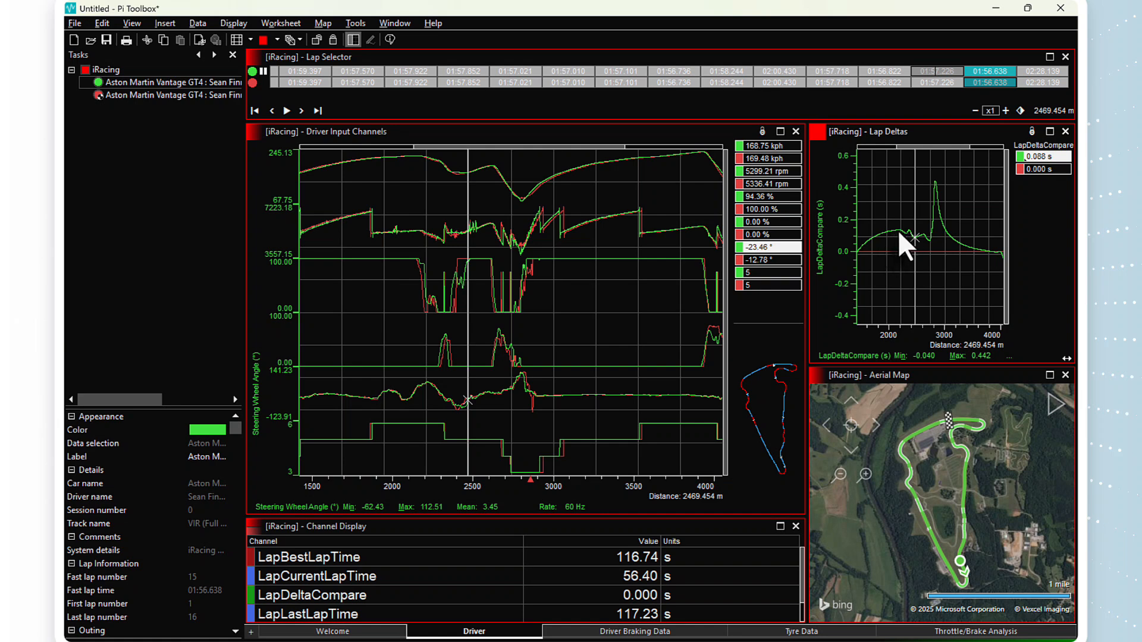
click(899, 232)
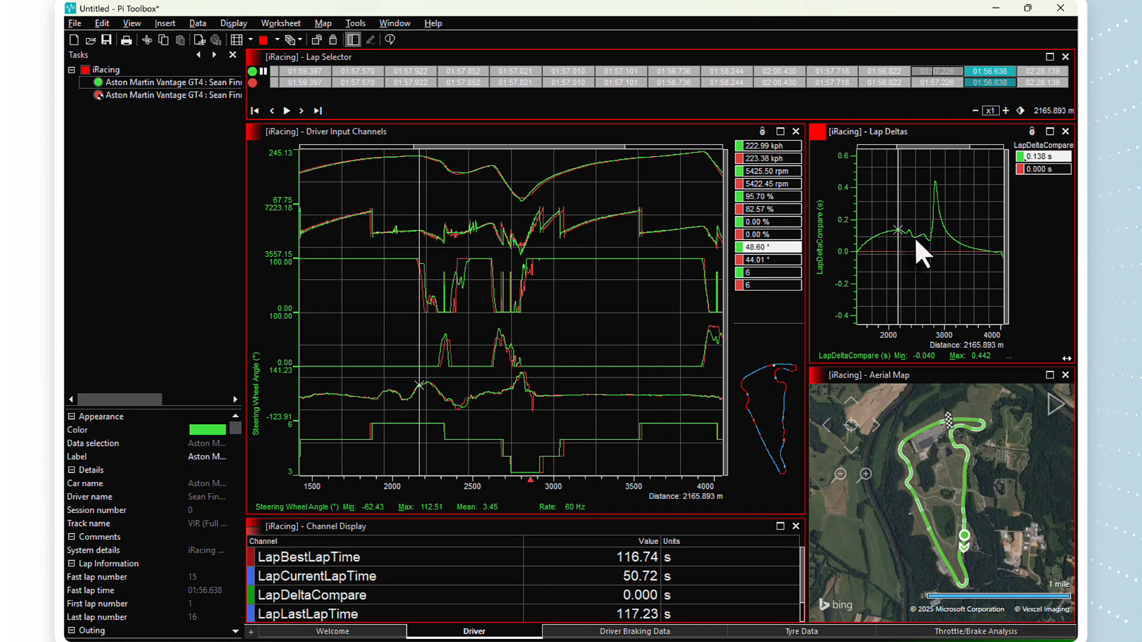
click(915, 237)
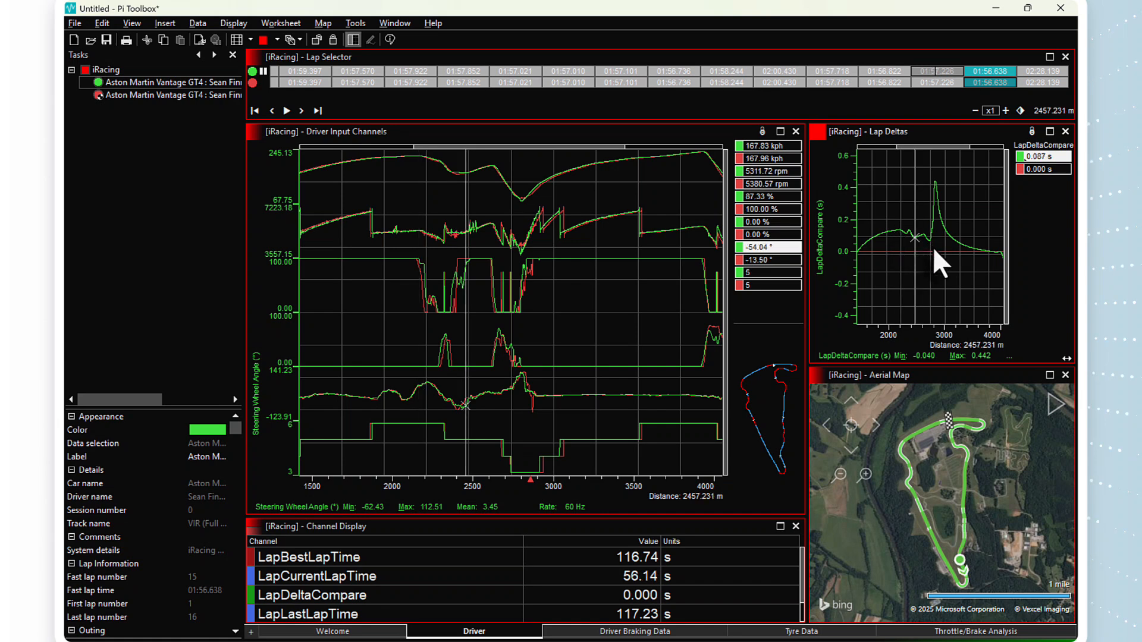
scroll(933, 250, up, 3)
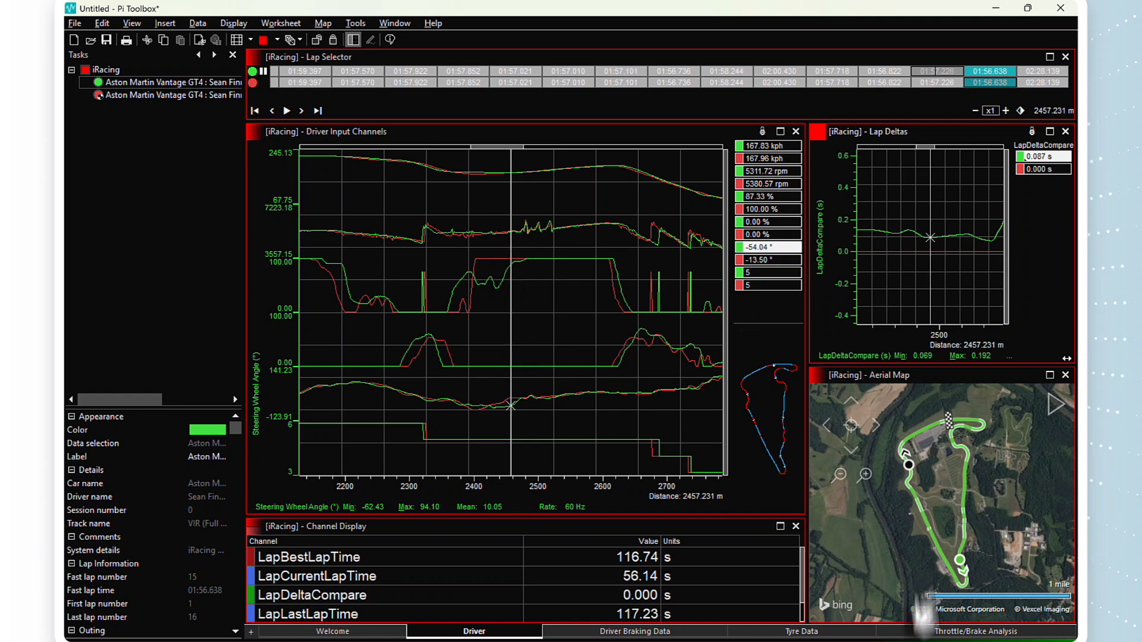
Compare both laps' driving lines around 2457 m on the enlarged aerial map, then restore the worksheet layout.
click(1050, 375)
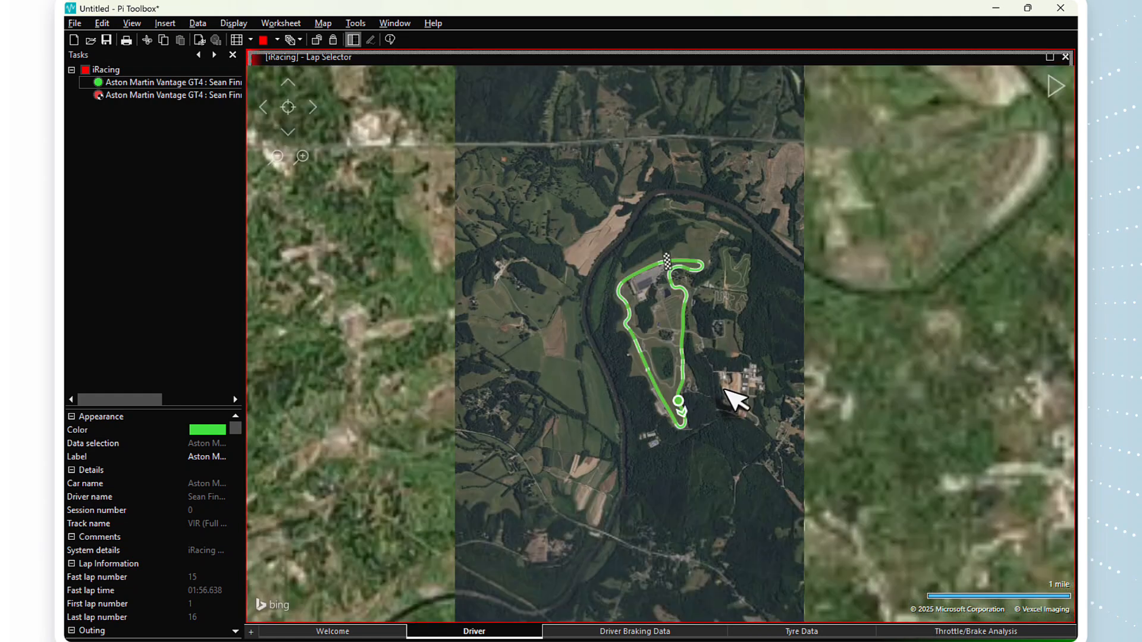
scroll(739, 475, up, 3)
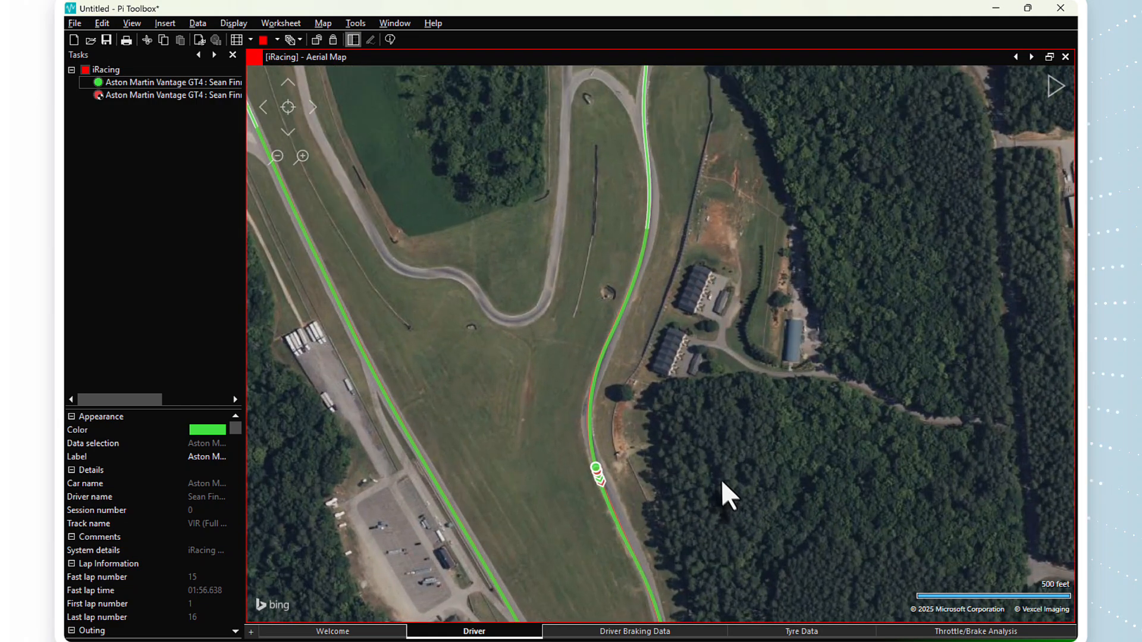
drag(716, 484, 682, 159)
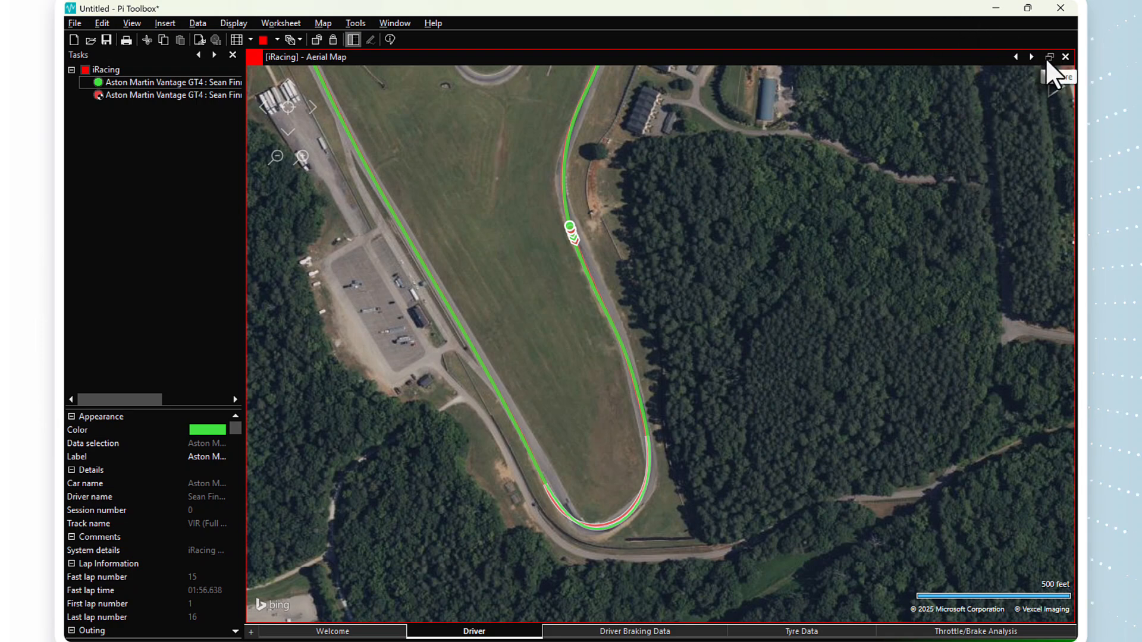
scroll(624, 236, up, 3)
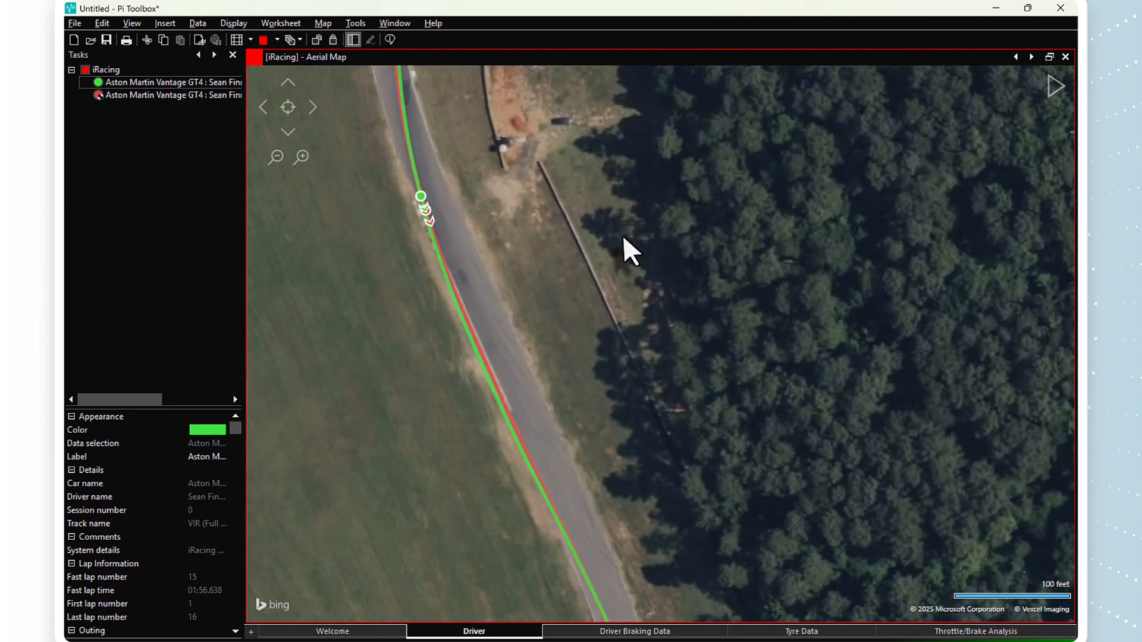
scroll(630, 234, down, 2)
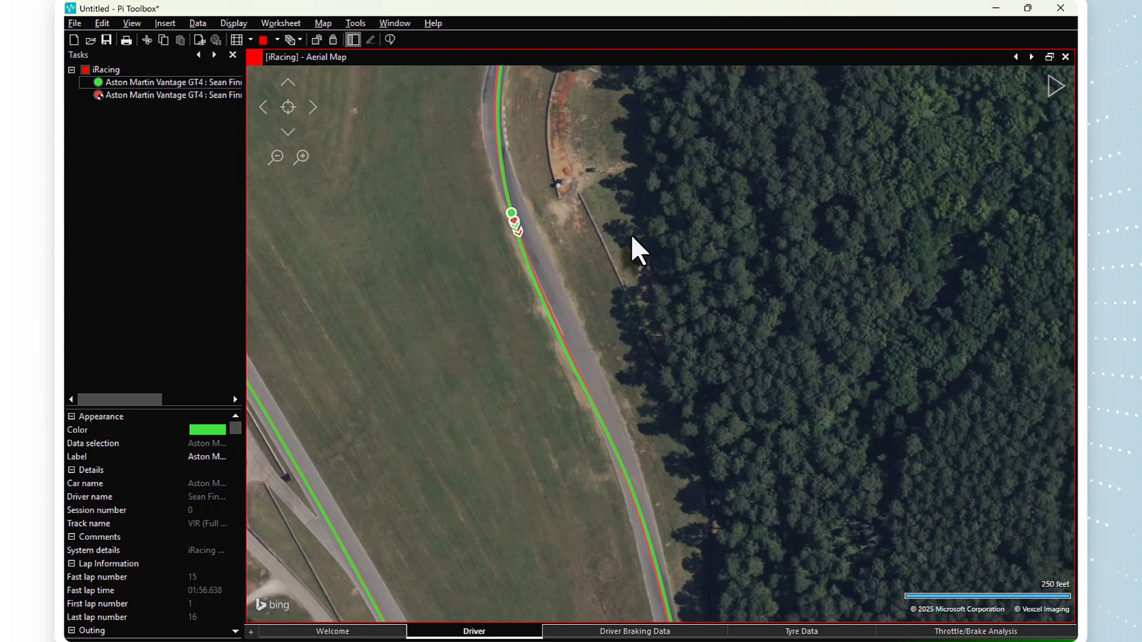
drag(633, 233, 663, 299)
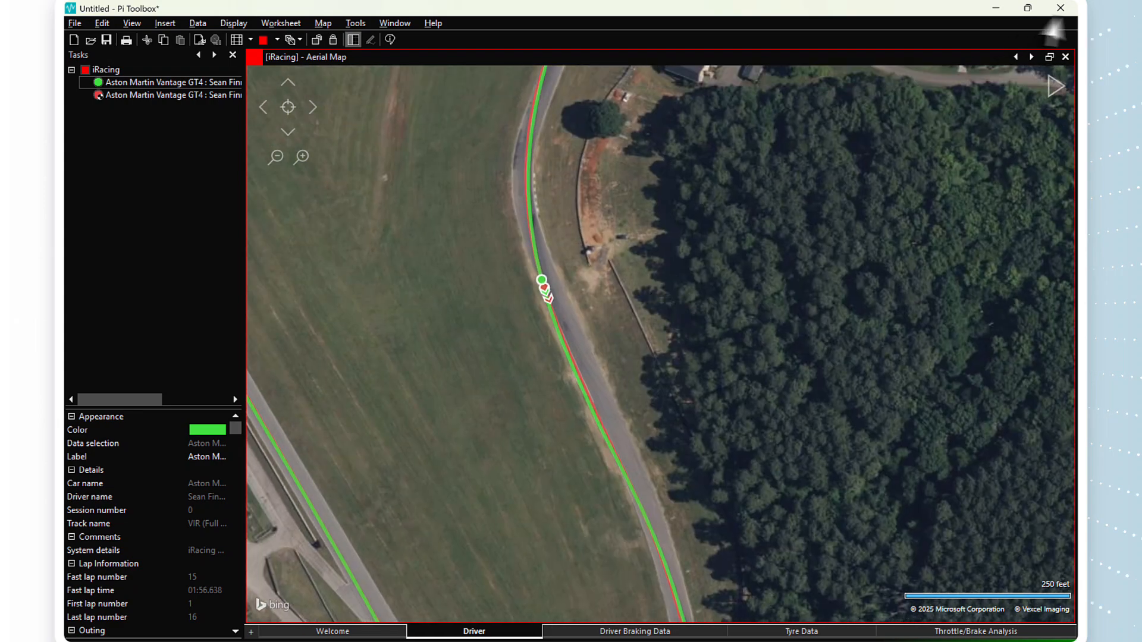
click(1049, 56)
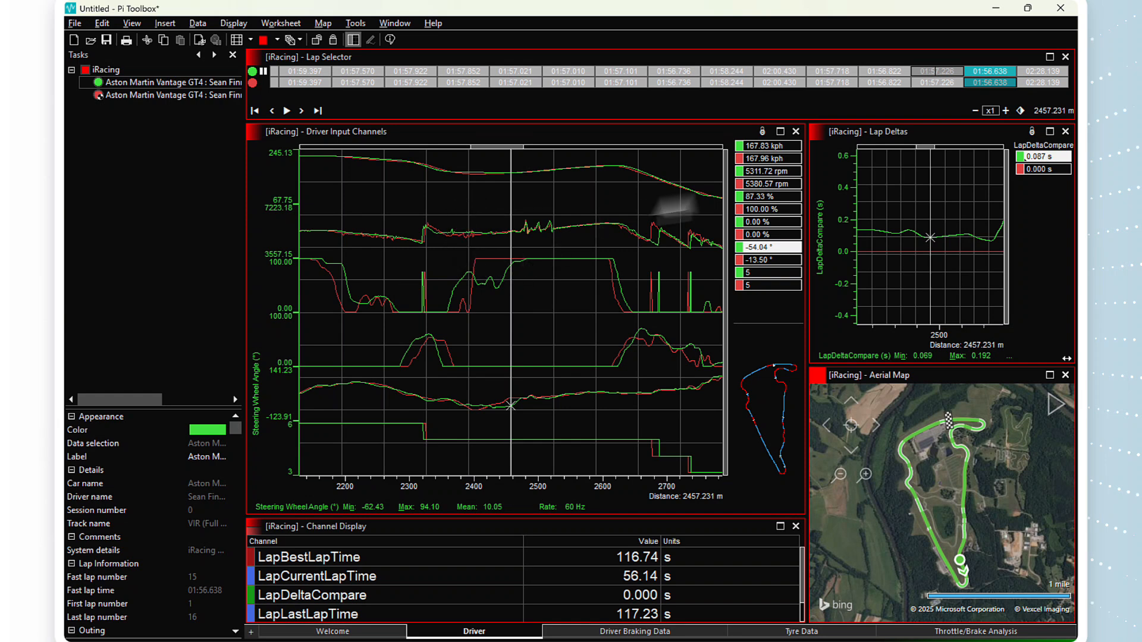
Compare both laps' throttle, brake and delta traces through the corner between about 2356 m and 2463 m.
click(915, 270)
scroll(925, 265, down, 2)
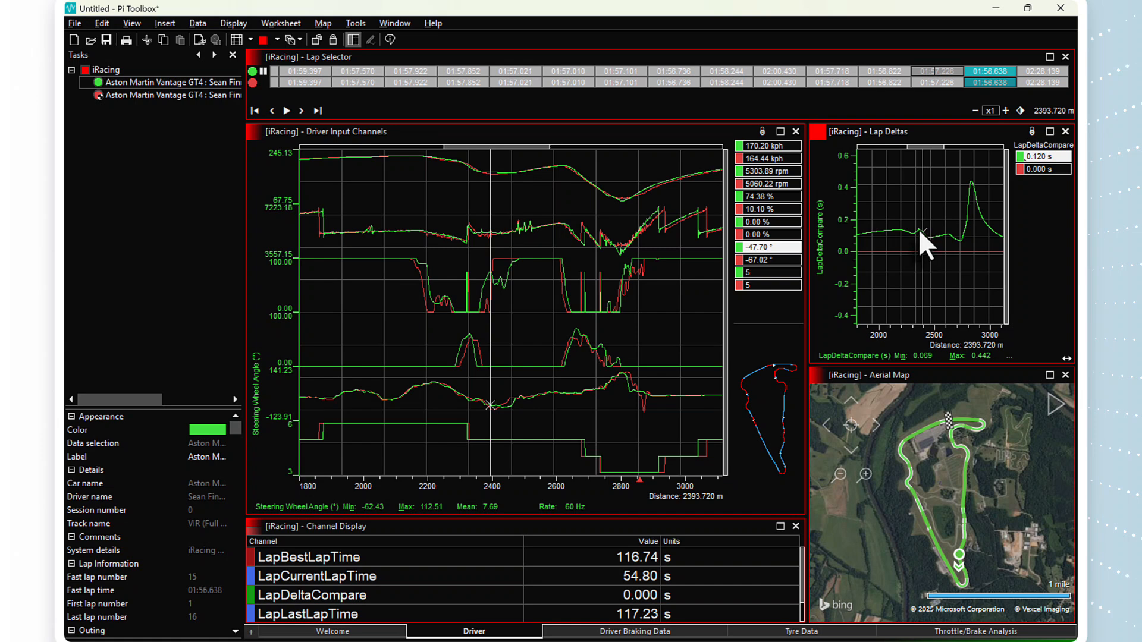
click(920, 232)
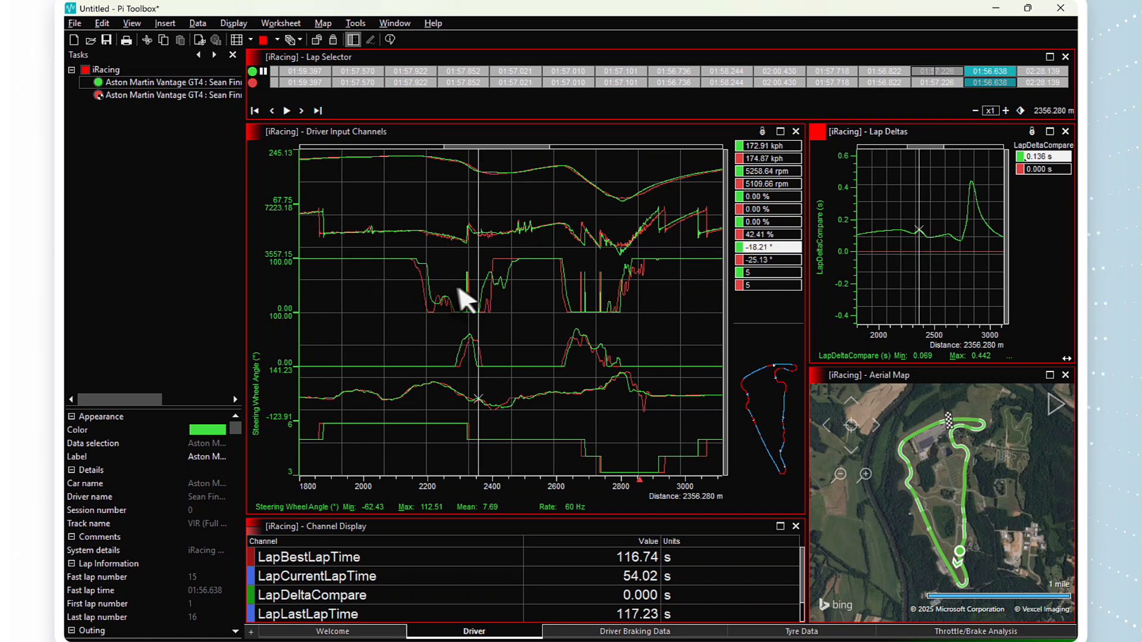
click(927, 238)
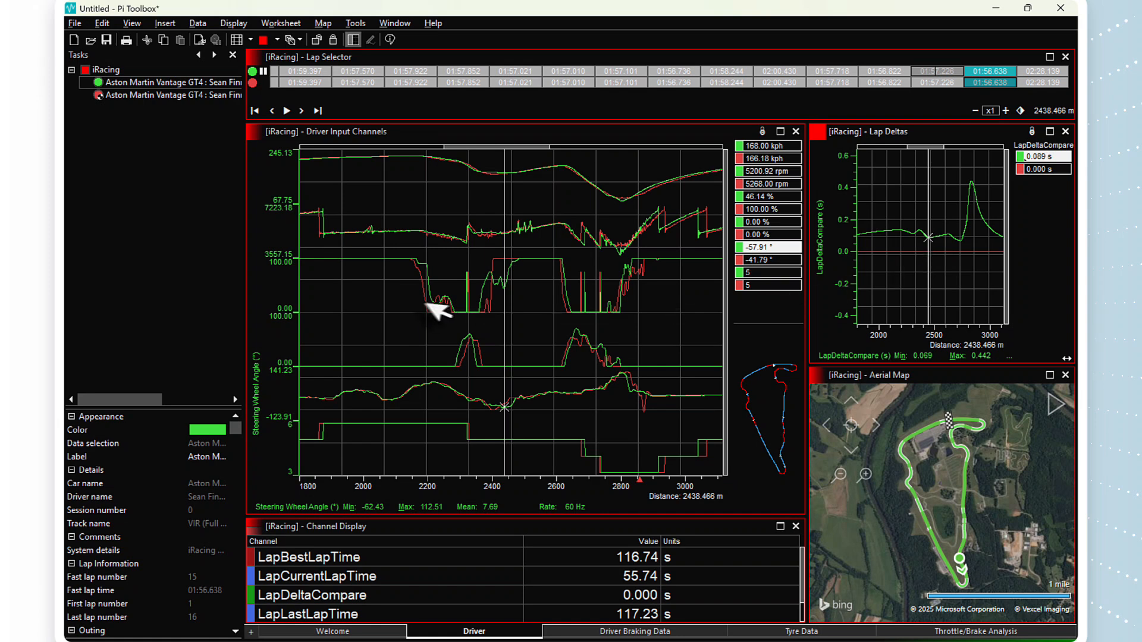
click(479, 310)
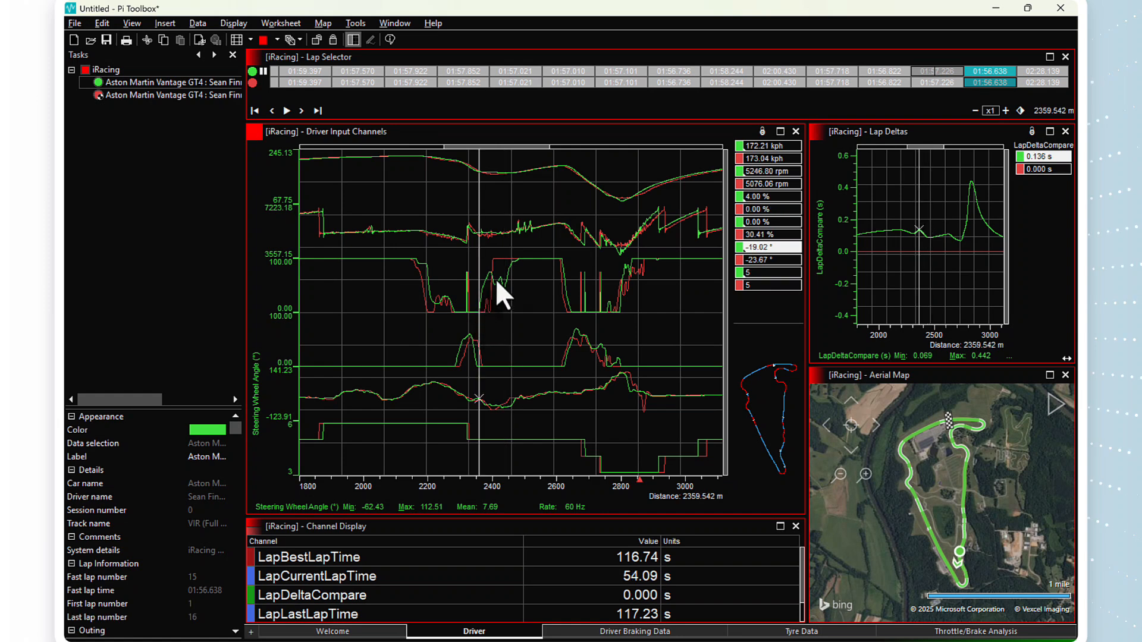
click(495, 280)
click(513, 265)
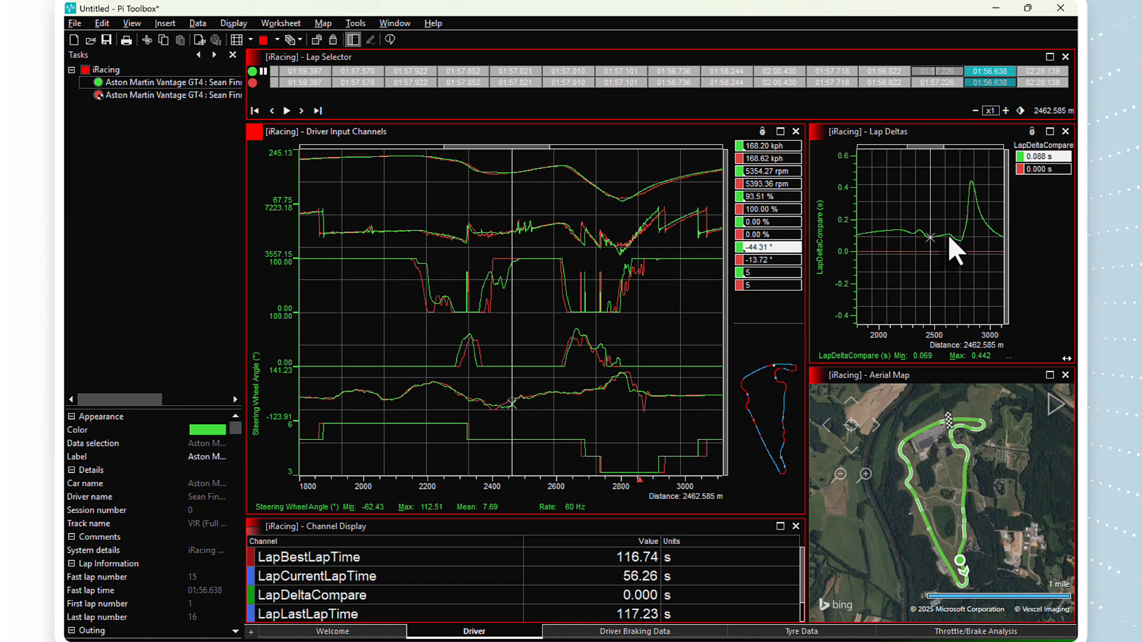
Compare both laps' braking at about 2620 m, 2644 m and 2727 m, then check the delta peak near 2830 m.
click(563, 309)
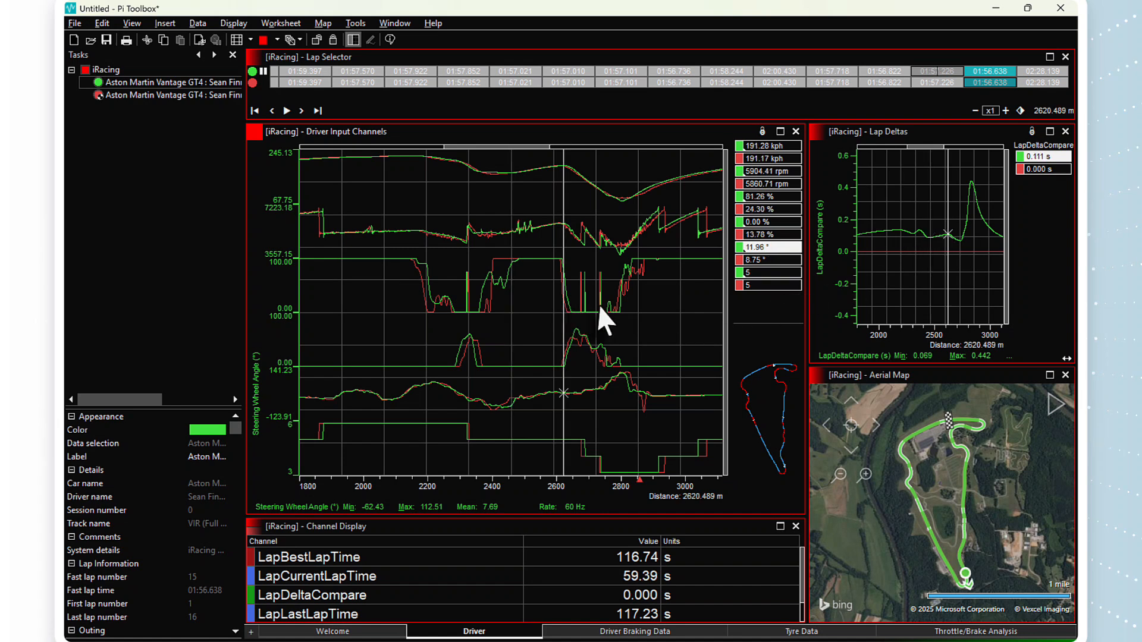
click(571, 311)
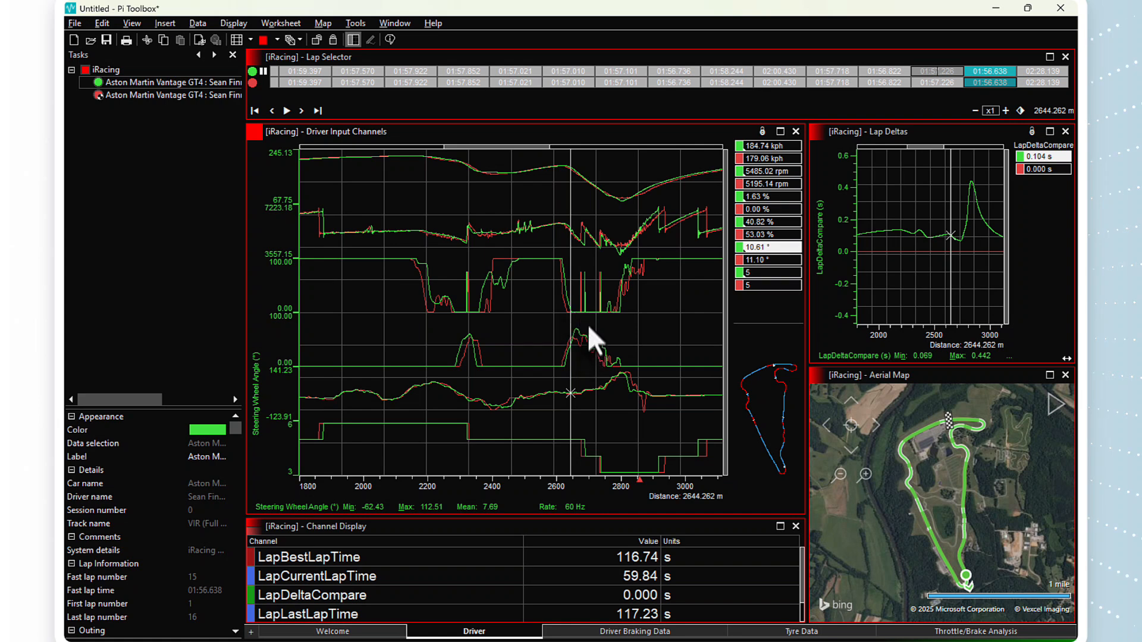
click(597, 193)
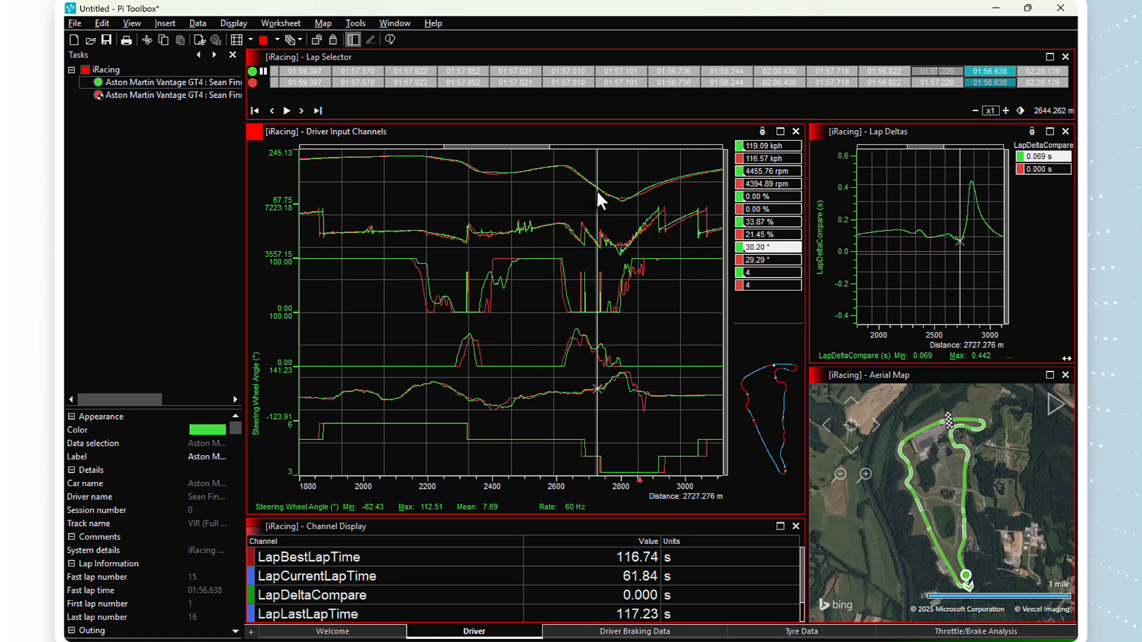
click(970, 241)
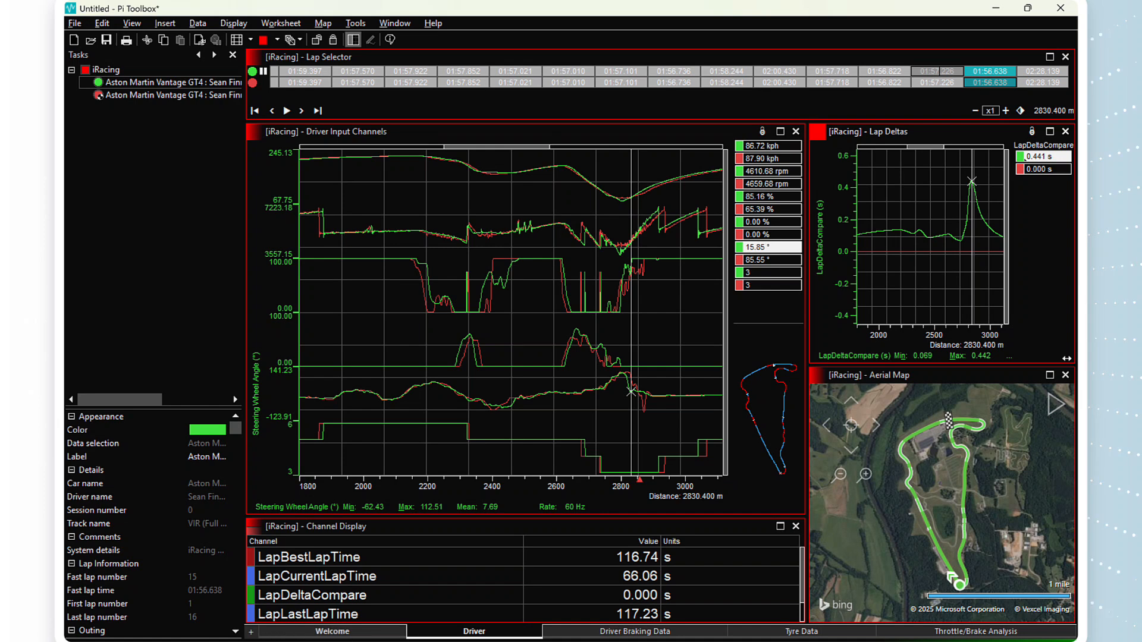
Replace the image on the Welcome worksheet with a Split Report display.
click(334, 634)
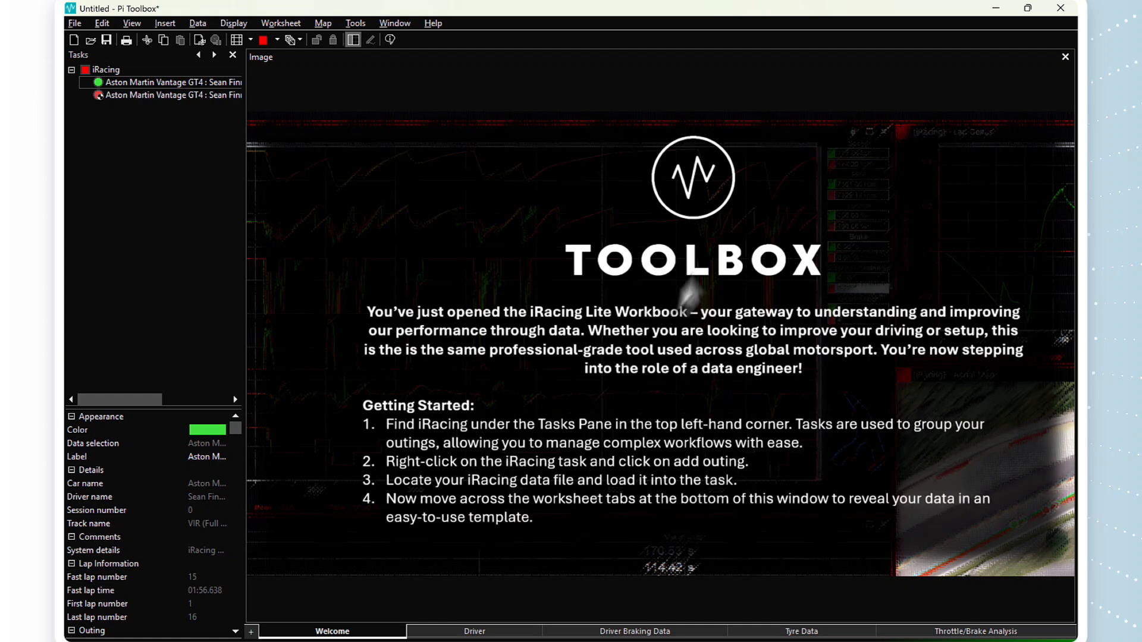
click(1064, 57)
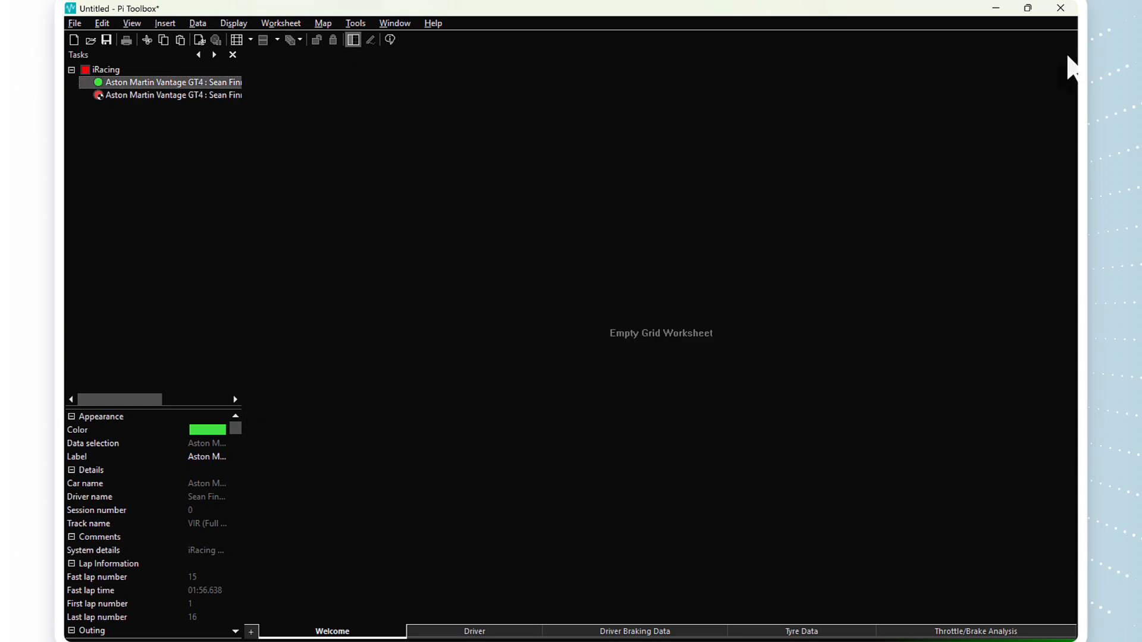
click(251, 632)
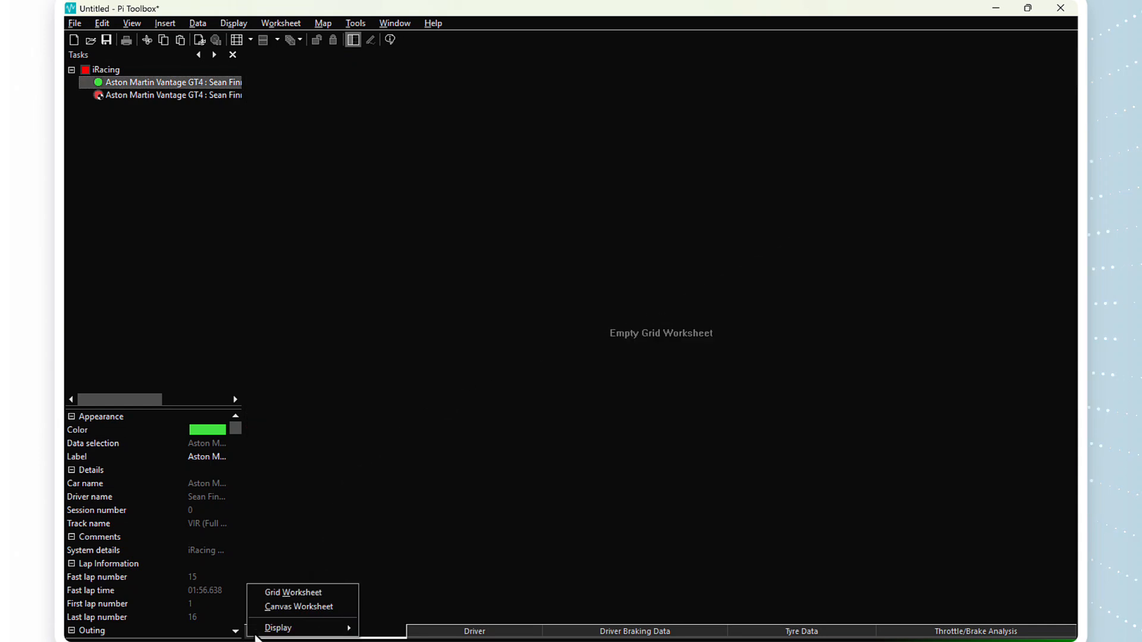
mouse_move(275, 634)
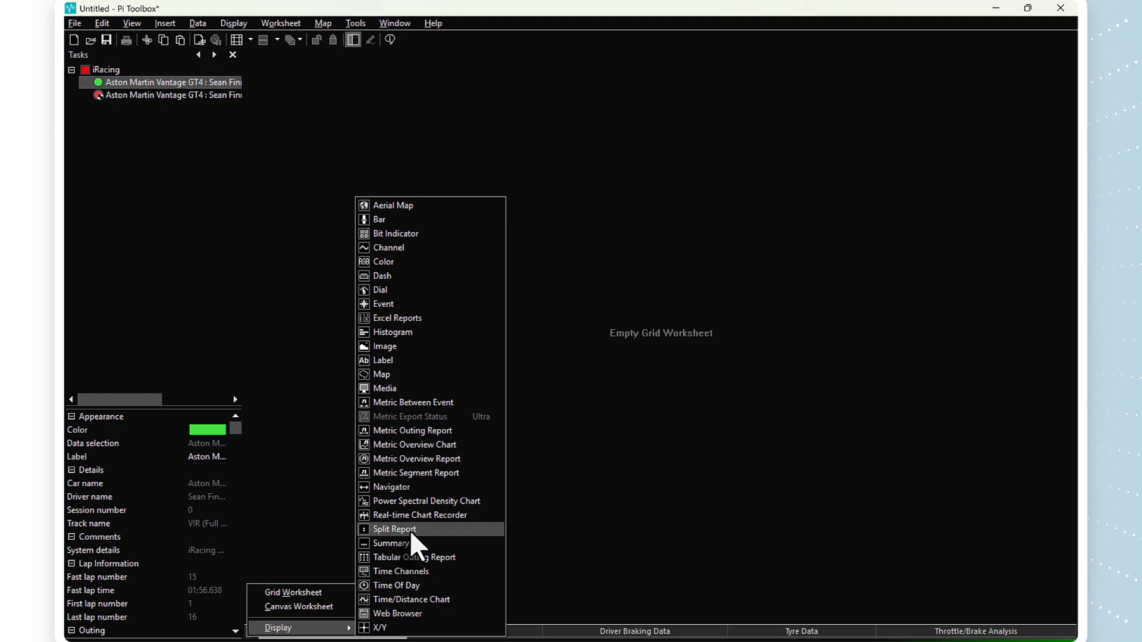
click(394, 529)
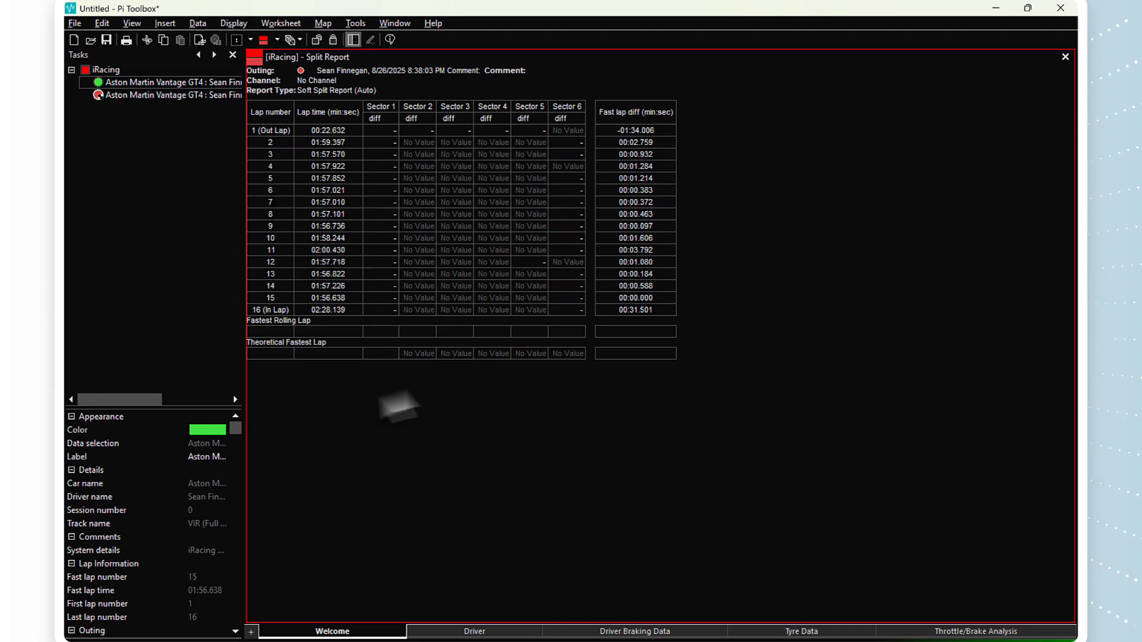
Filter the channels by "EL" and assign the Elapsed Lap Time channel to the split report.
key(c)
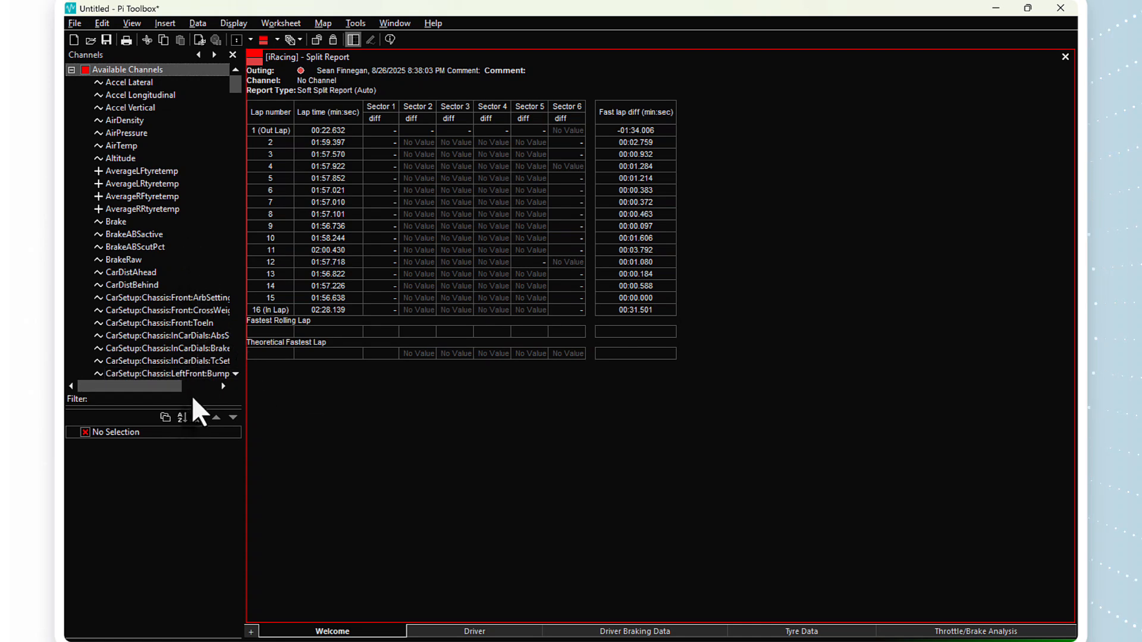
text(EL)
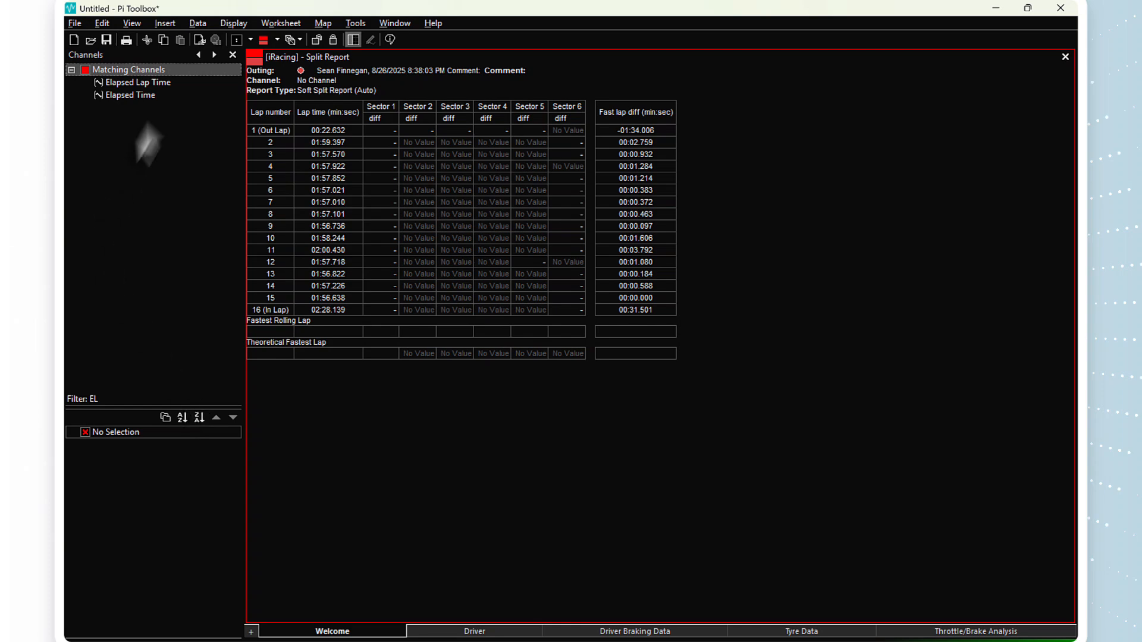
click(163, 82)
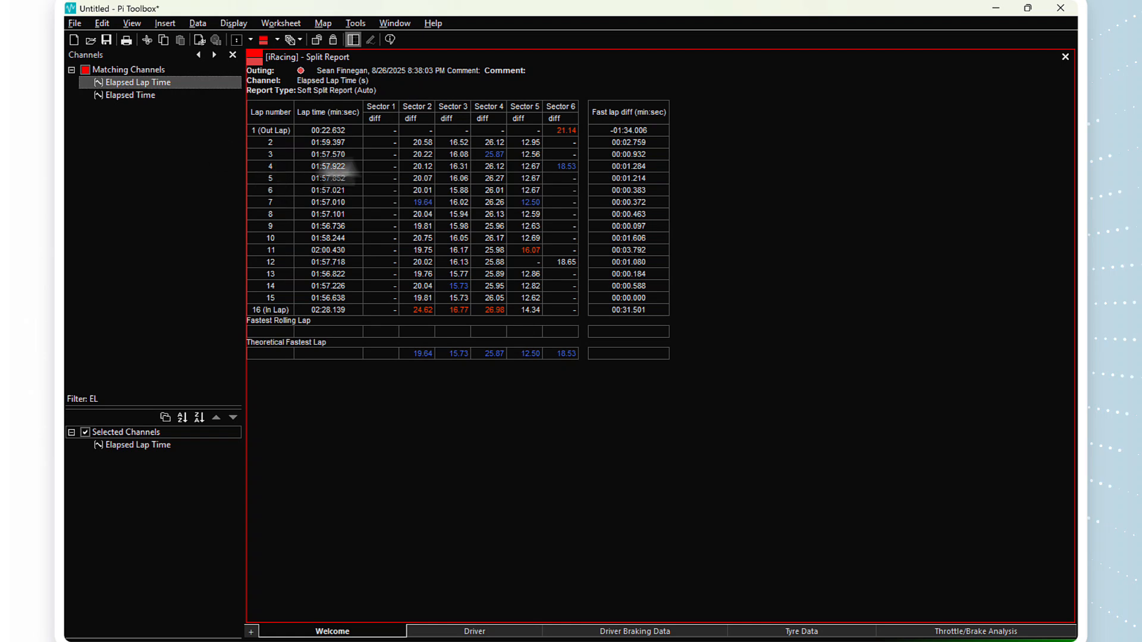
click(550, 72)
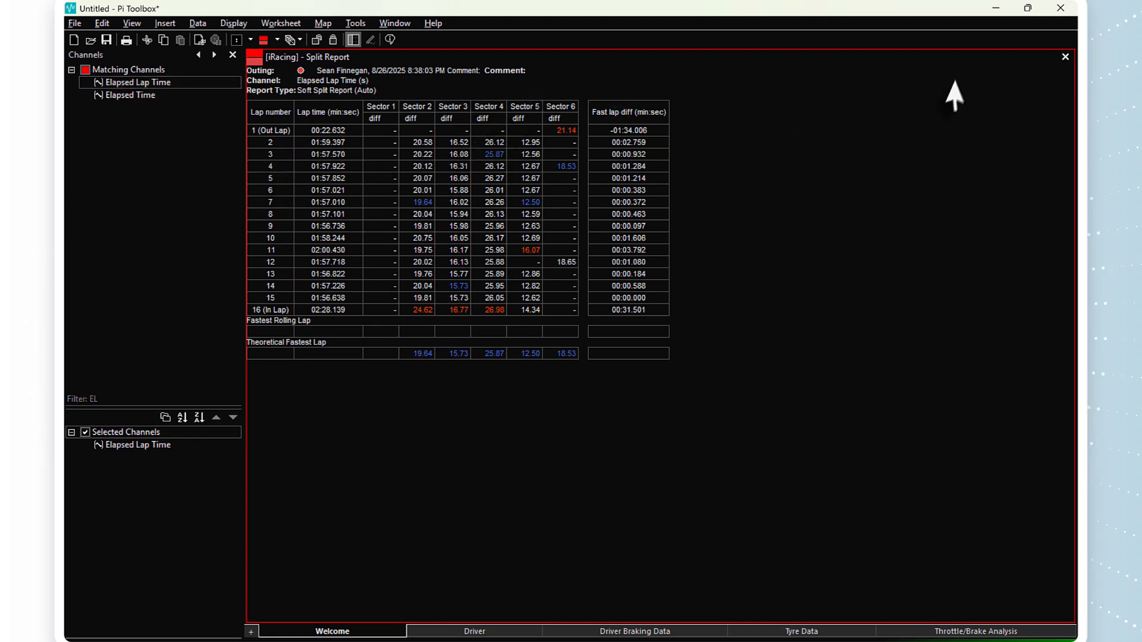
Try to create a standard track map from the first Aston Martin Vantage GT4 outing.
key(t)
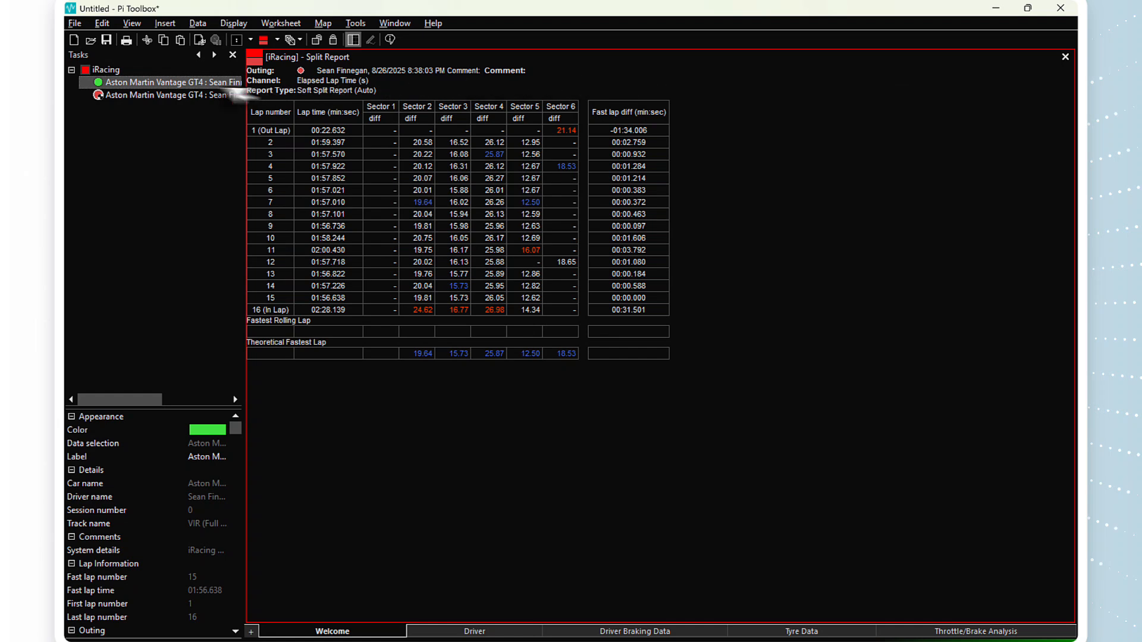
right_click(166, 75)
right_click(155, 81)
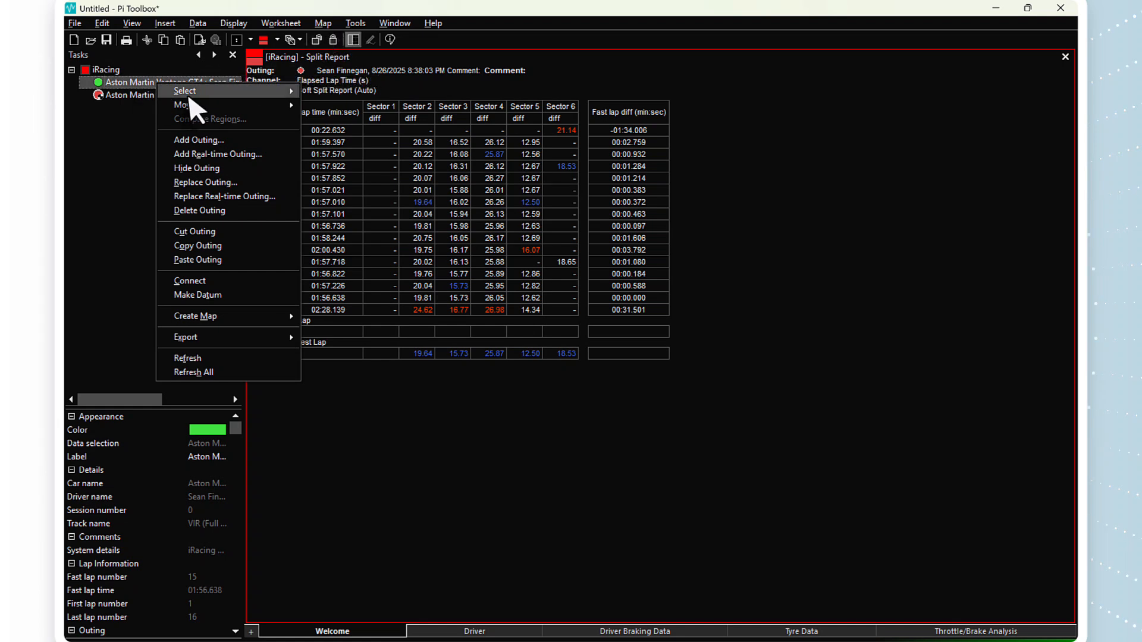
mouse_move(187, 94)
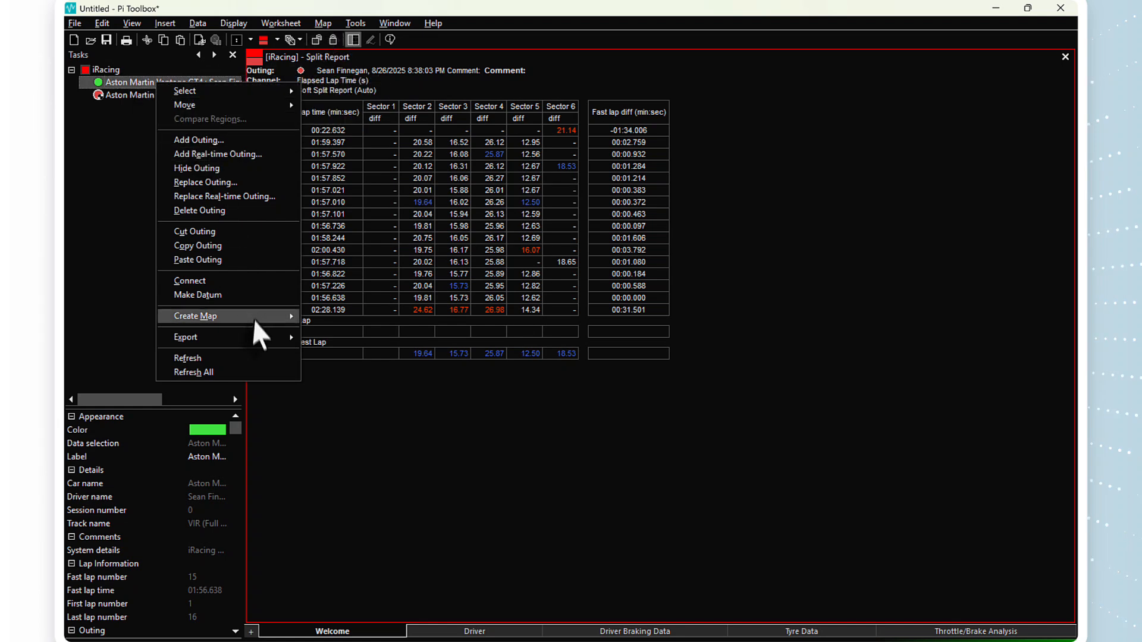
mouse_move(266, 316)
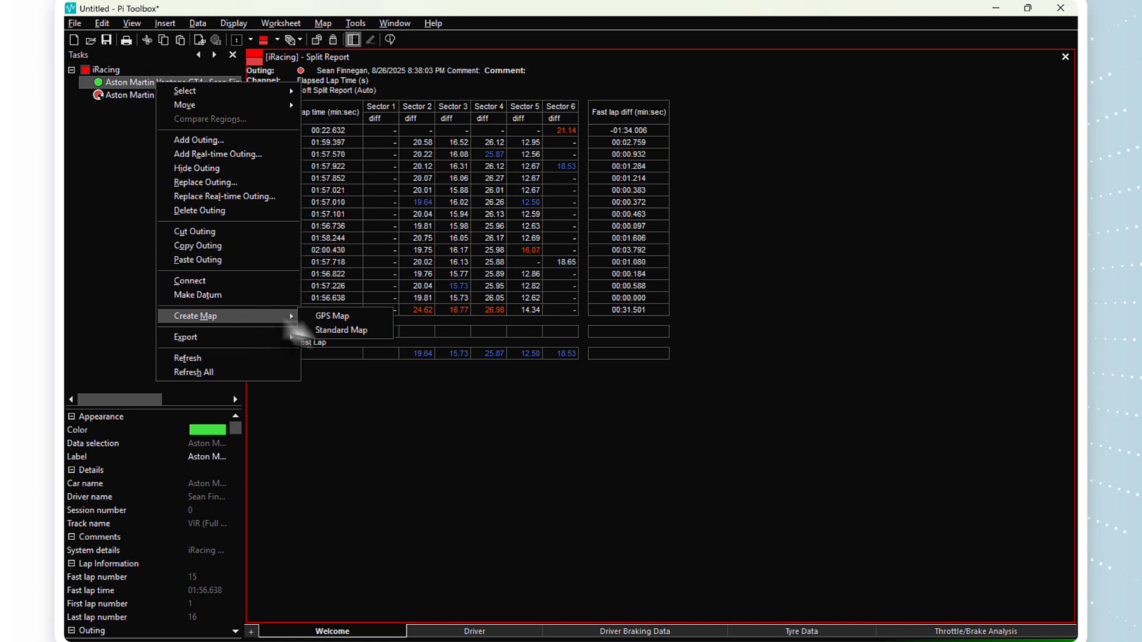
click(331, 330)
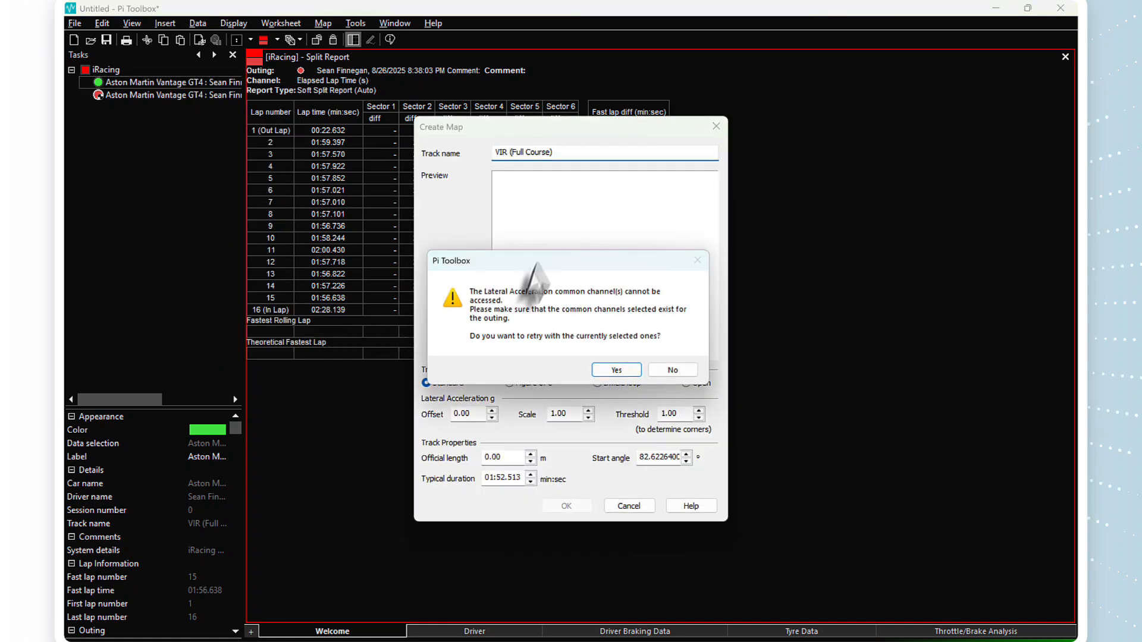
drag(627, 266, 820, 230)
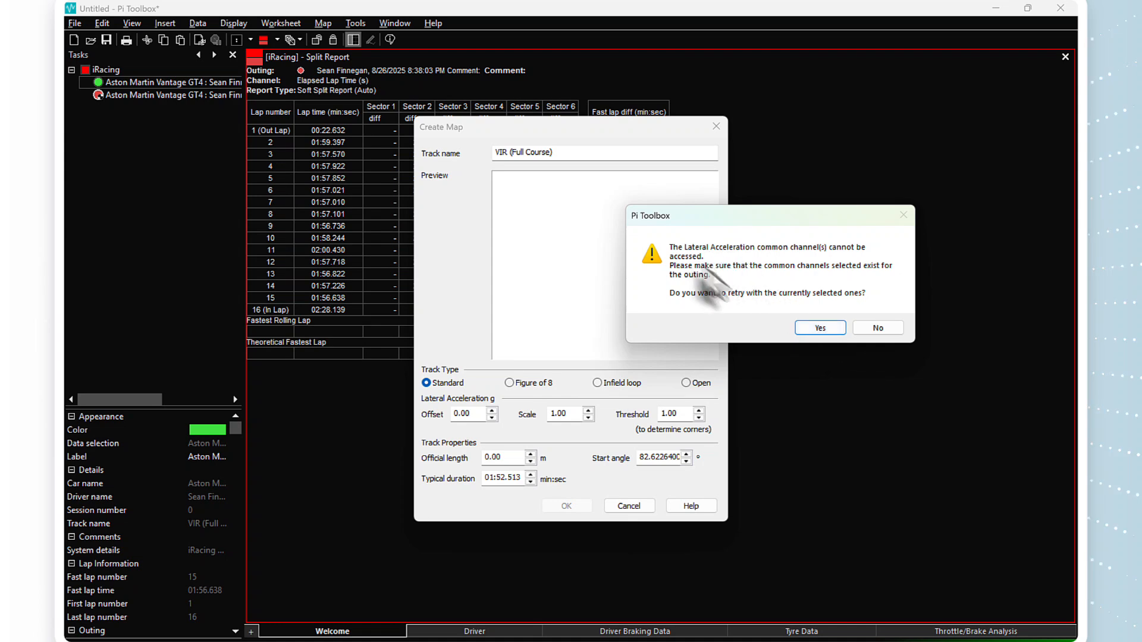
click(879, 327)
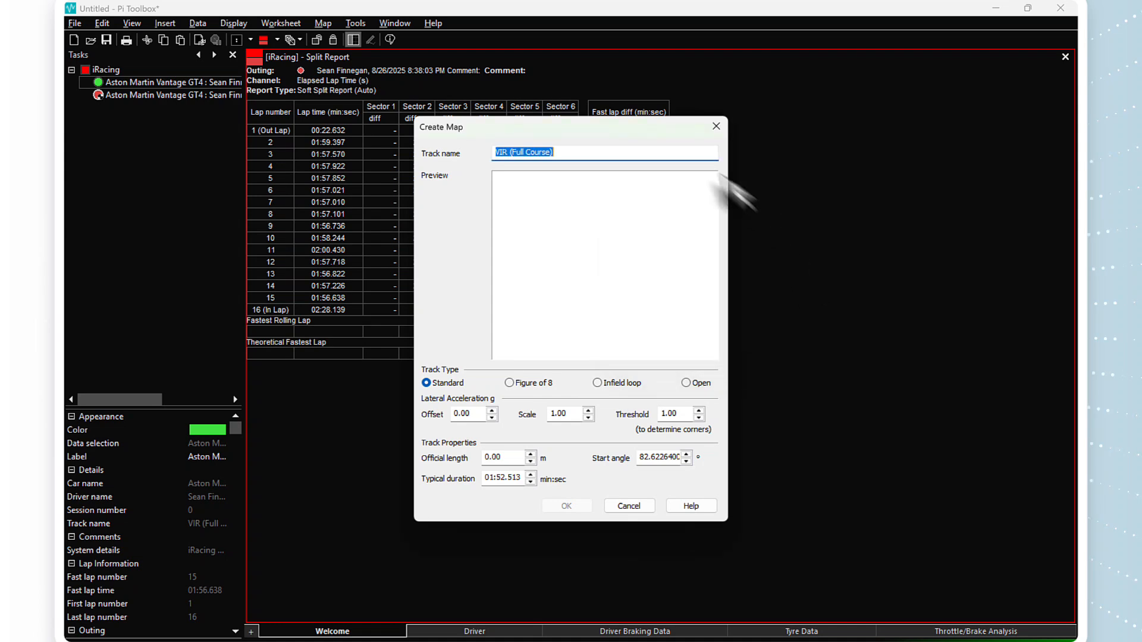
click(714, 125)
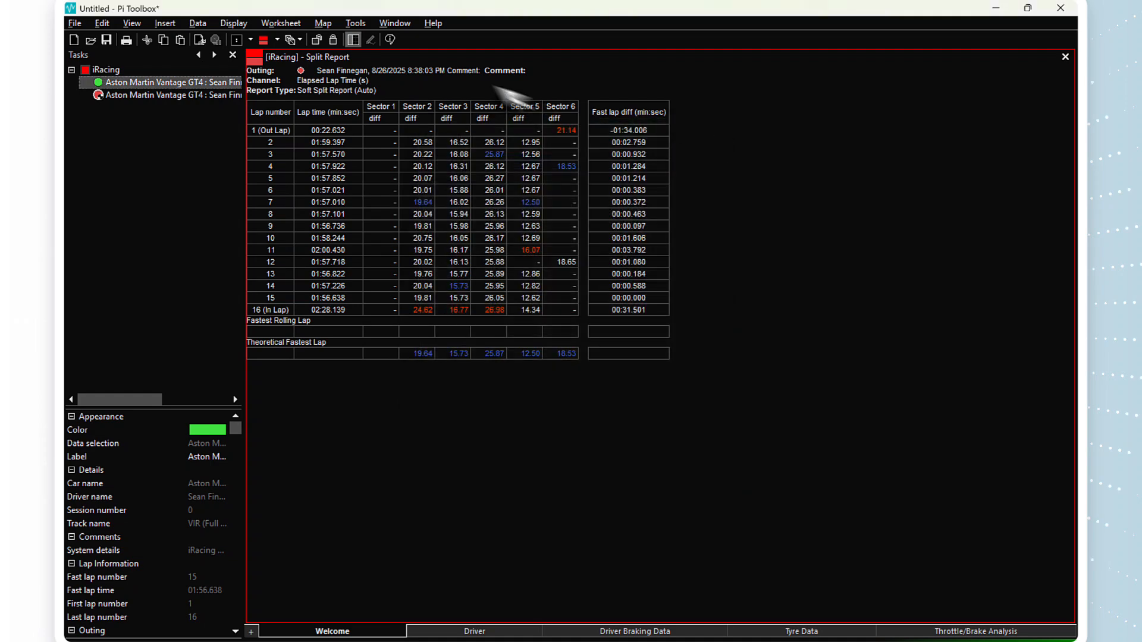
Set the common channel Lateral Acceleration to use the real channel Accel Lateral in the program options.
click(349, 21)
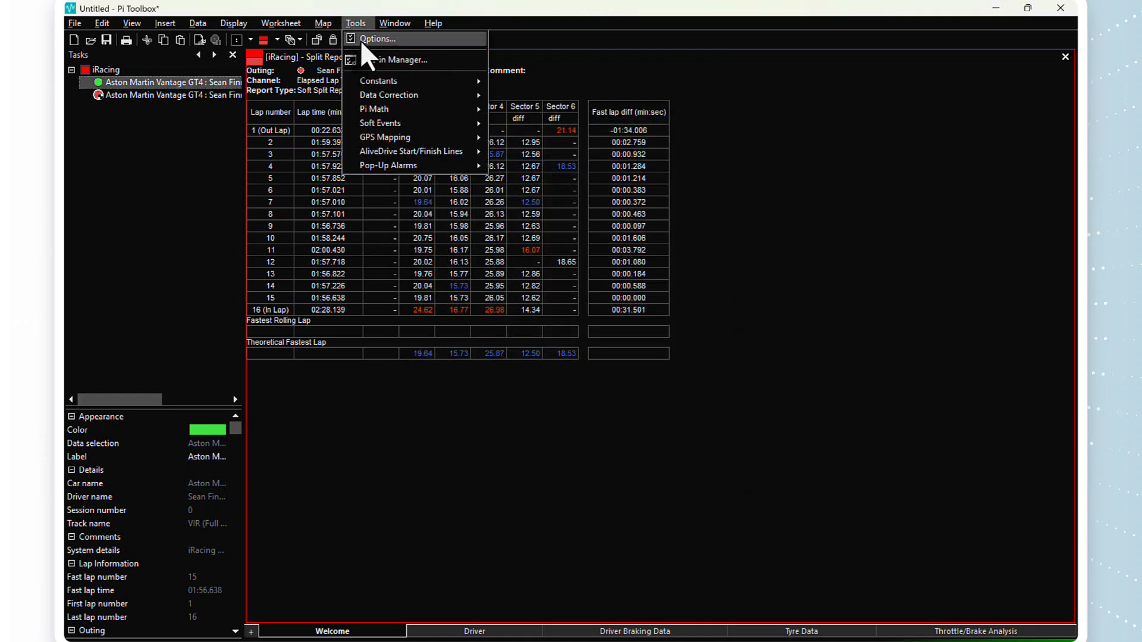
click(359, 40)
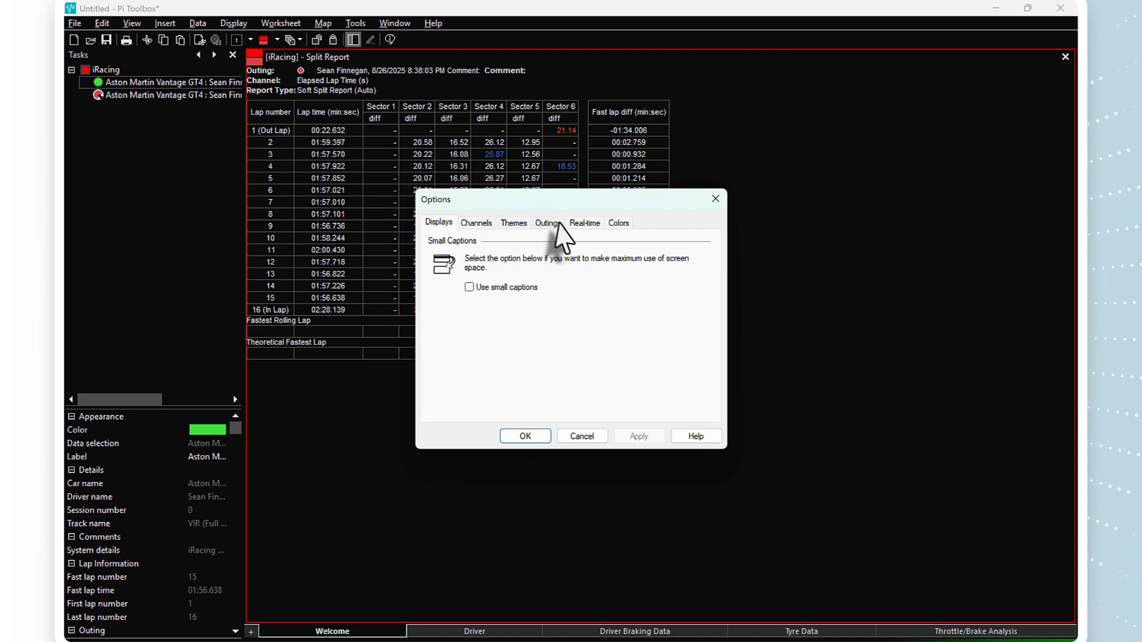
click(475, 223)
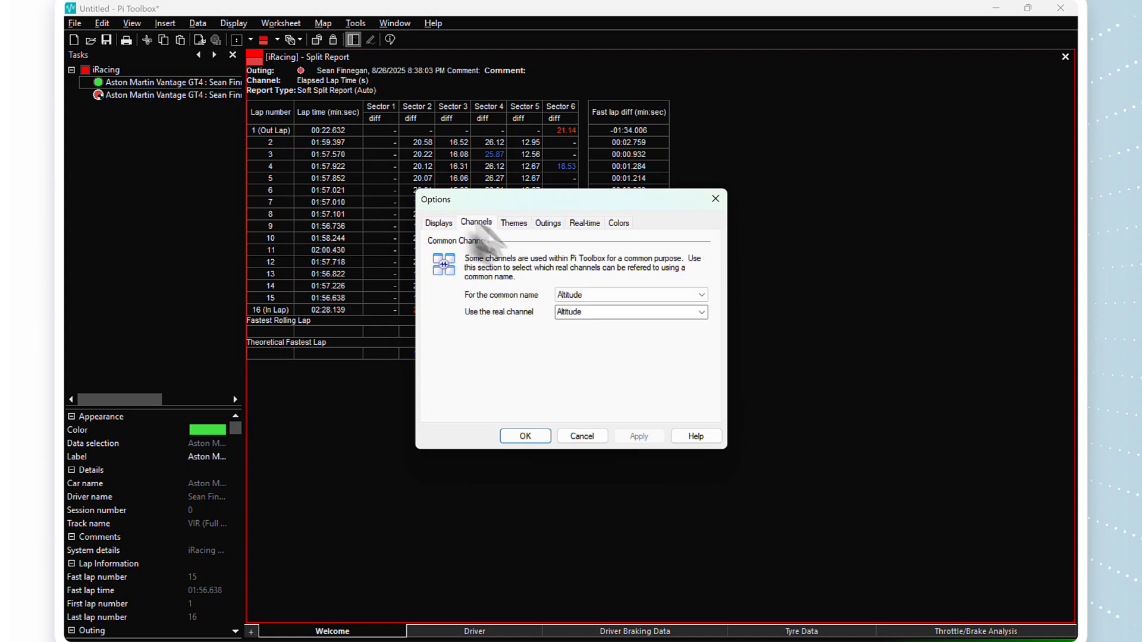
click(604, 295)
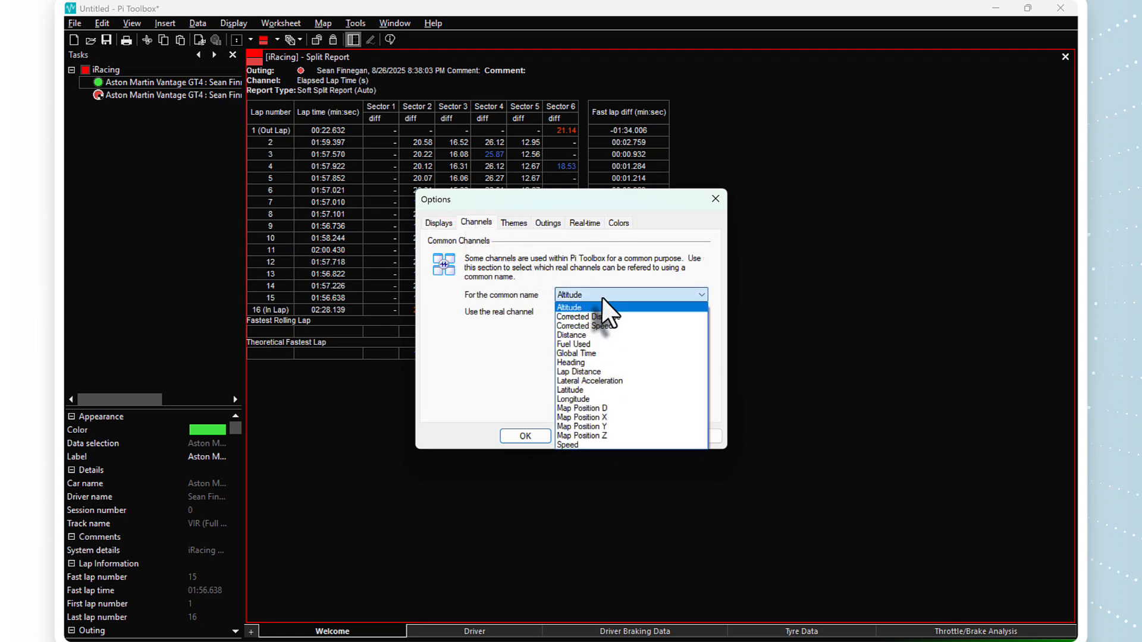
click(602, 380)
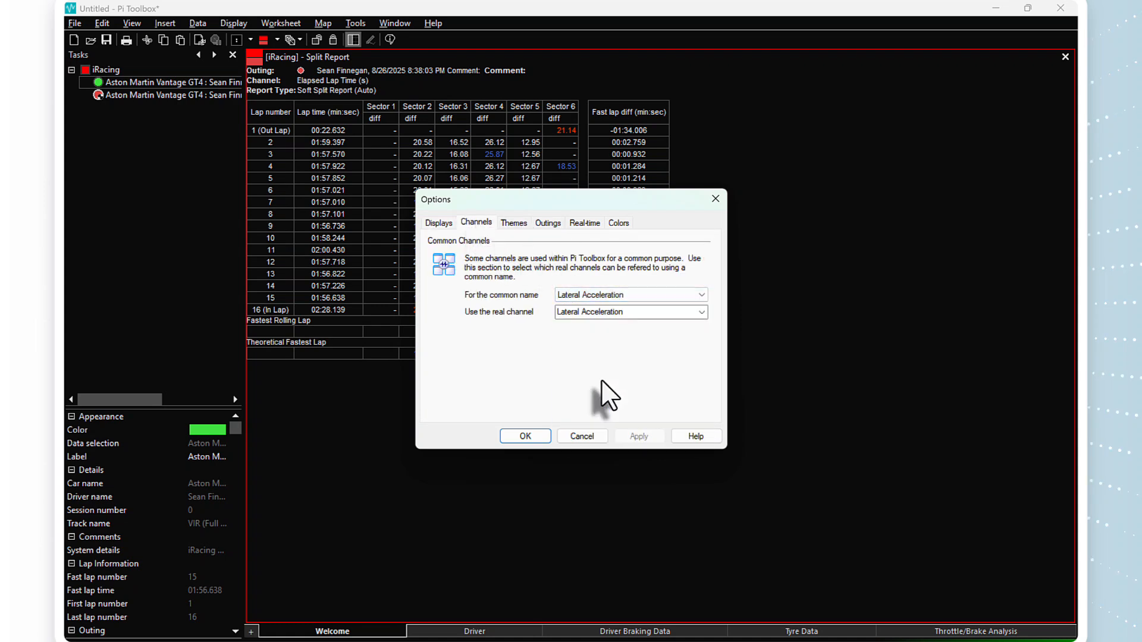
click(702, 312)
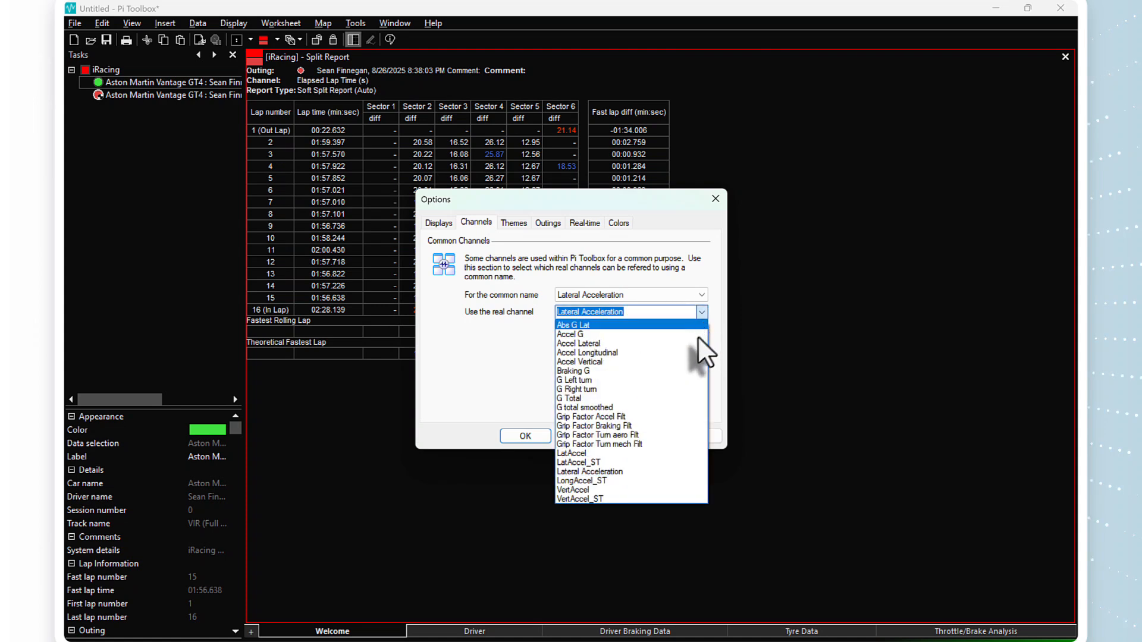
click(694, 343)
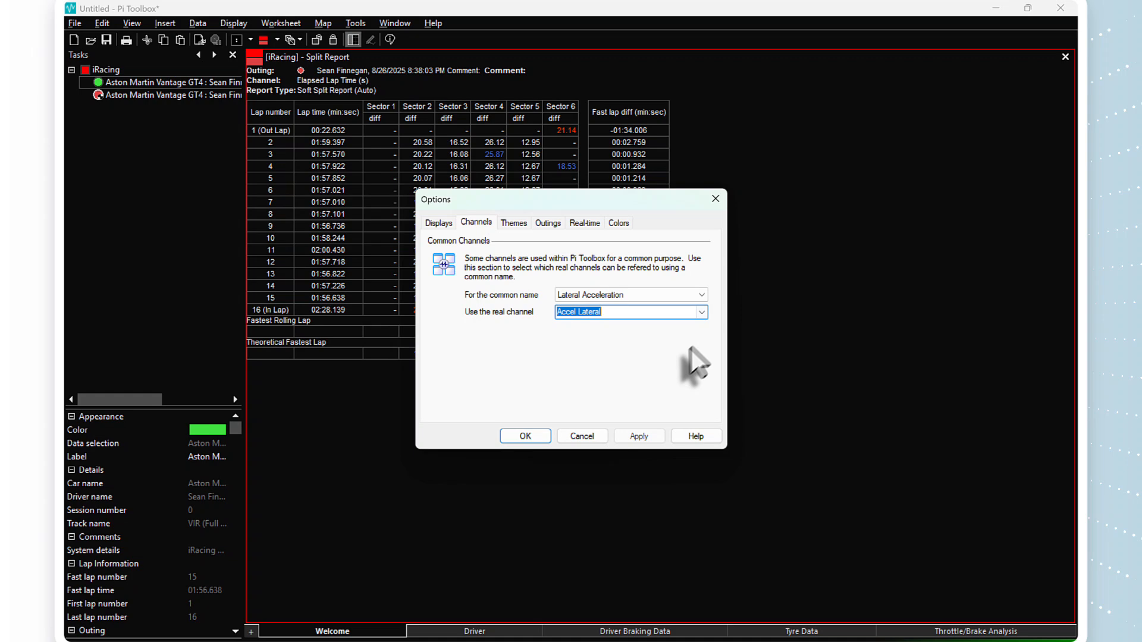
click(637, 436)
click(525, 435)
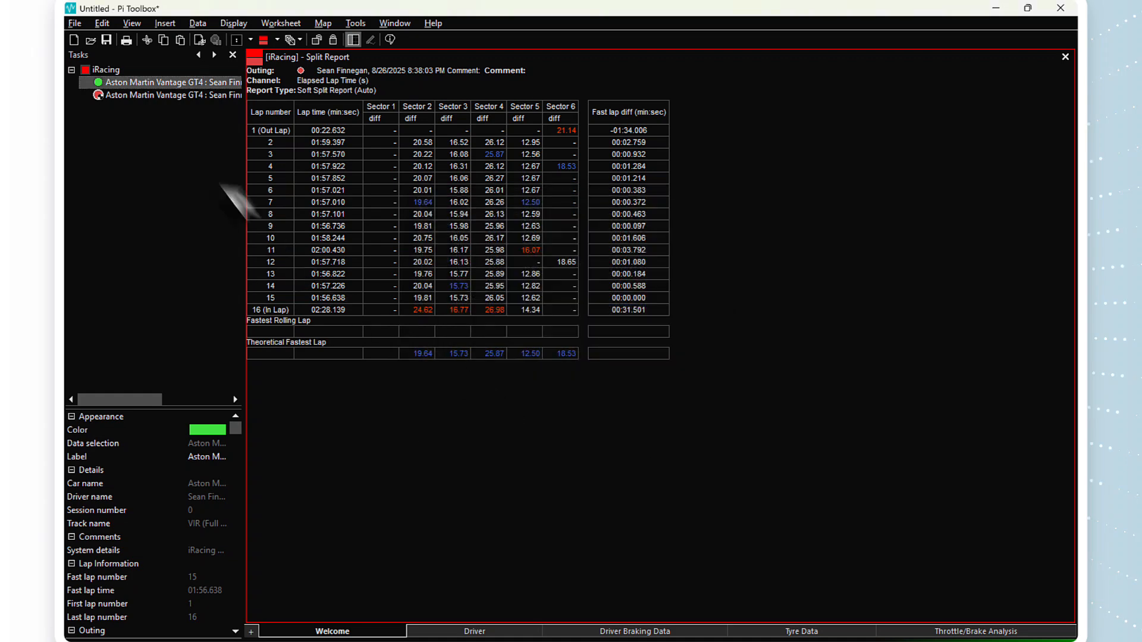
Preview a standard track map generated from the first outing without saving it.
right_click(183, 84)
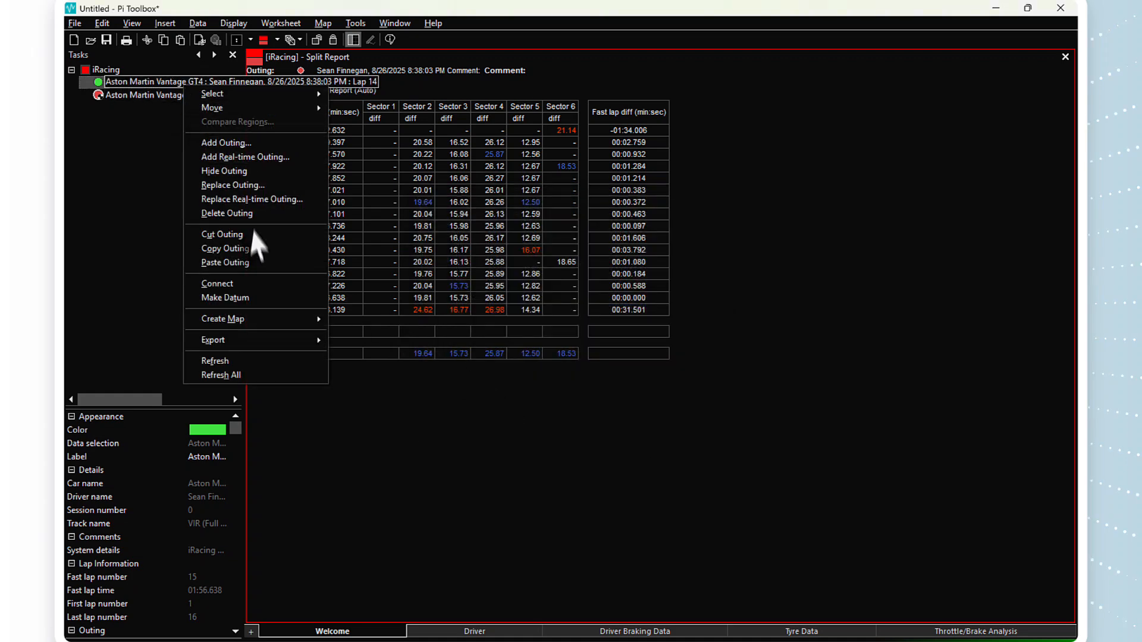
click(346, 330)
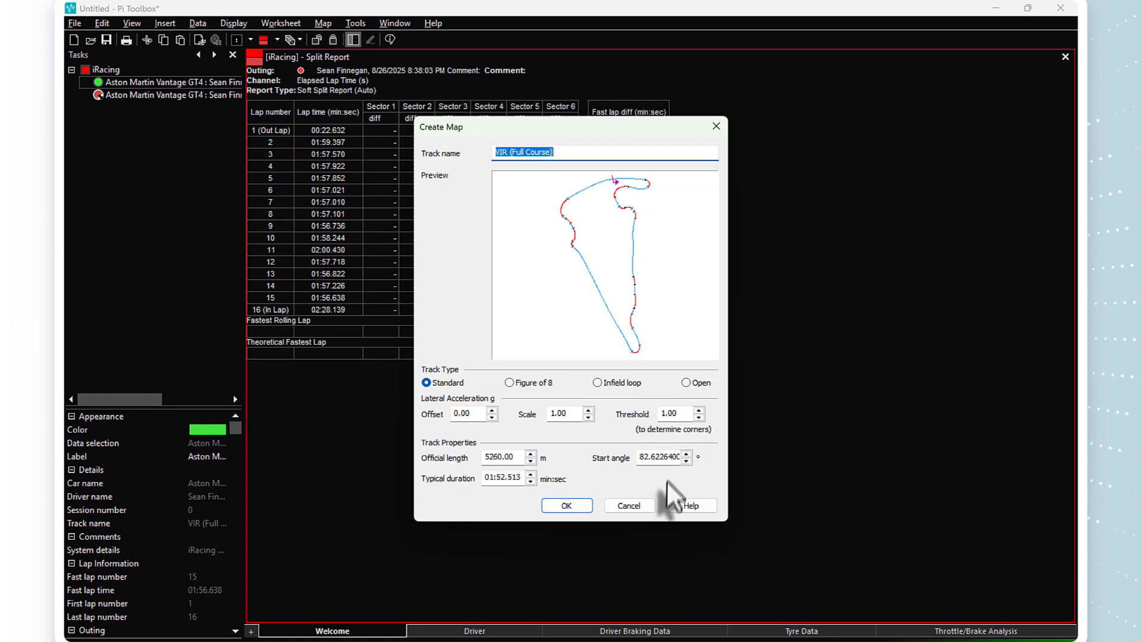
click(638, 505)
Load the existing circuit map VIR Full.pxt from the Maps folder.
click(322, 22)
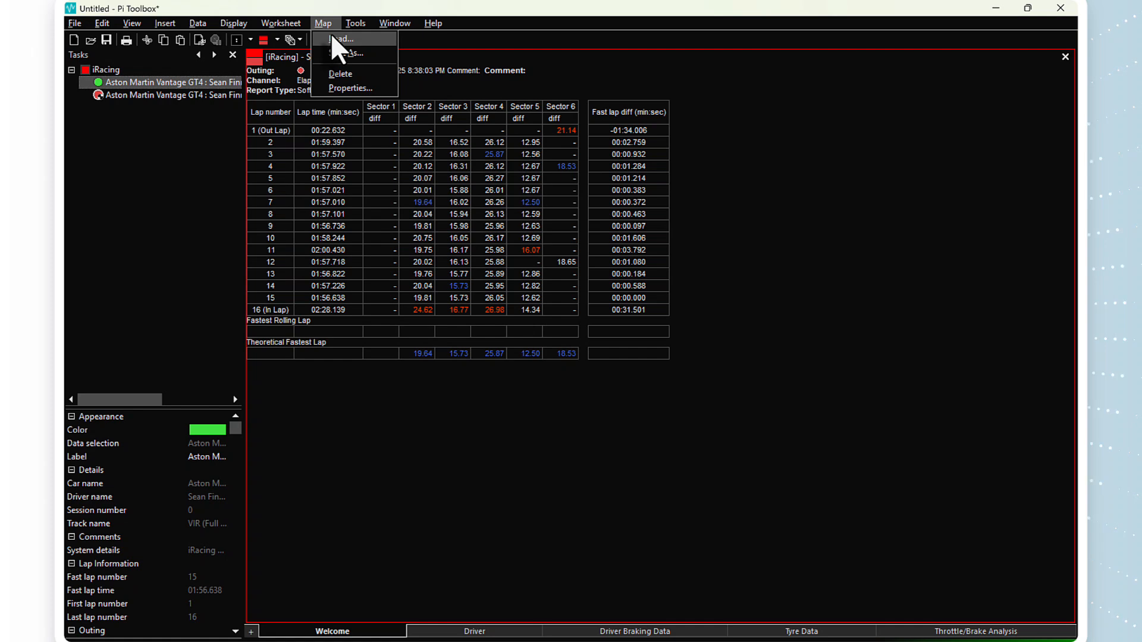
click(333, 38)
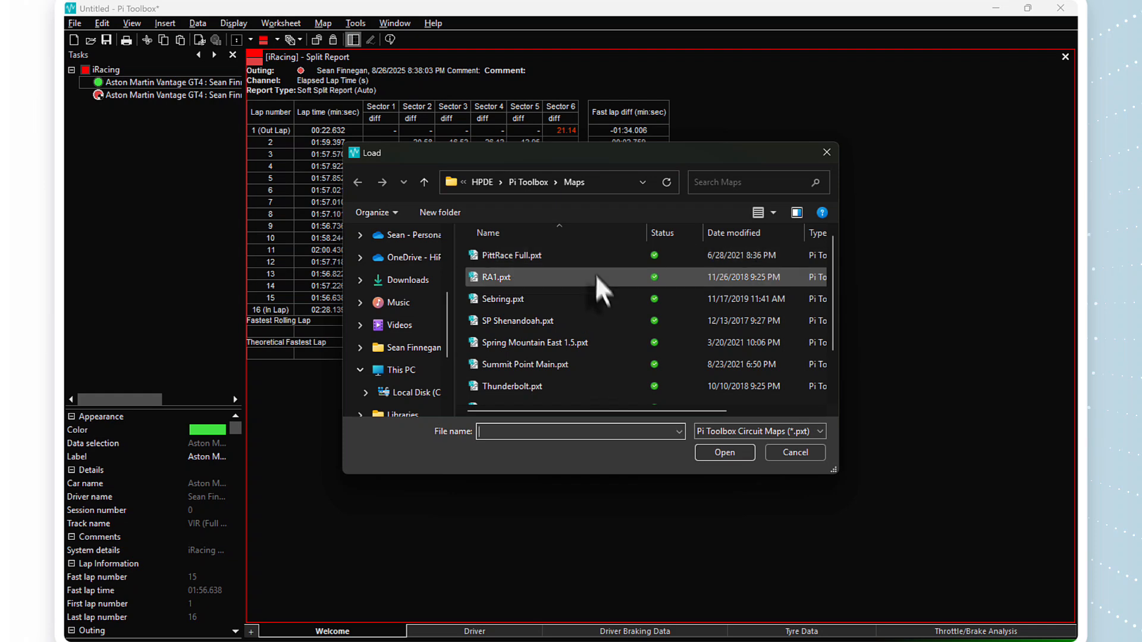
scroll(591, 327, down, 1)
click(590, 348)
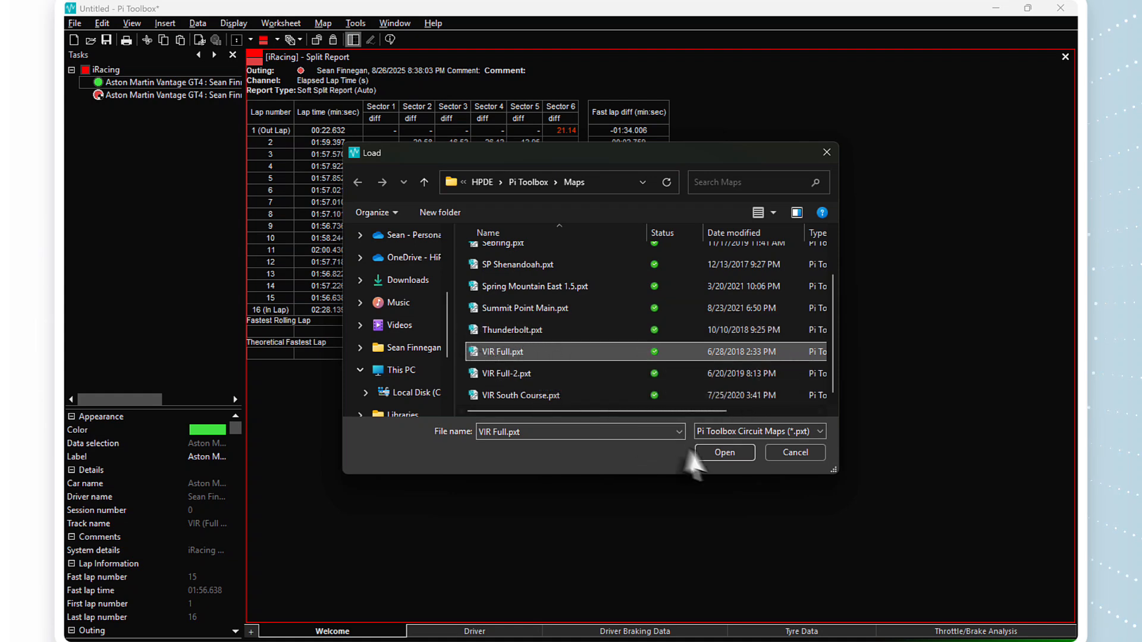
click(724, 452)
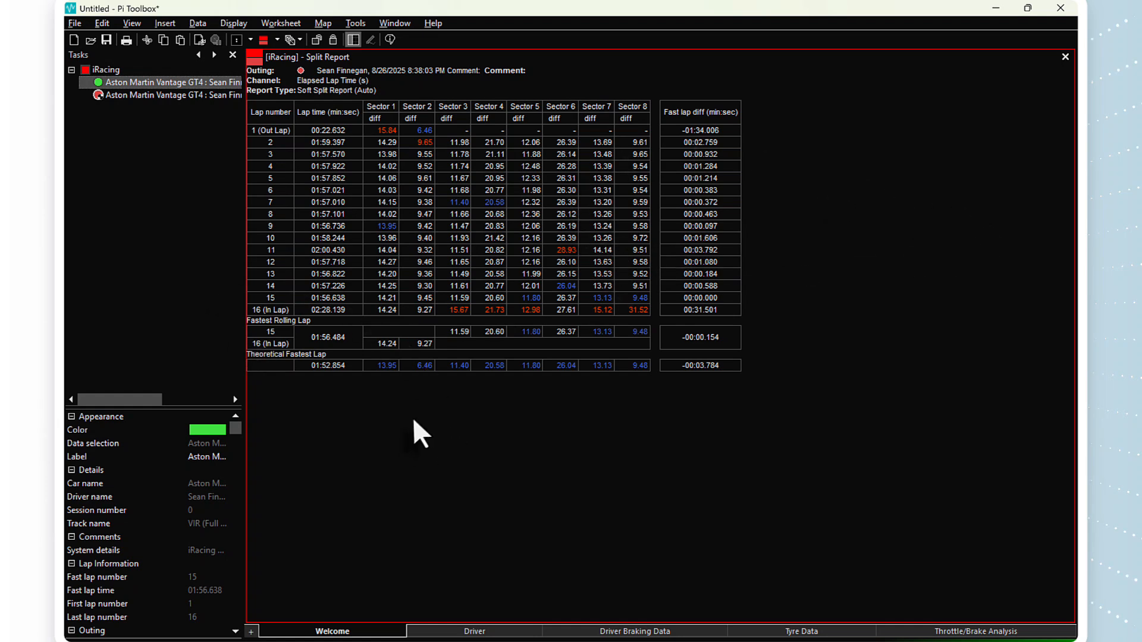
Turn off the out lap and in lap rows in the split report's display properties.
right_click(797, 256)
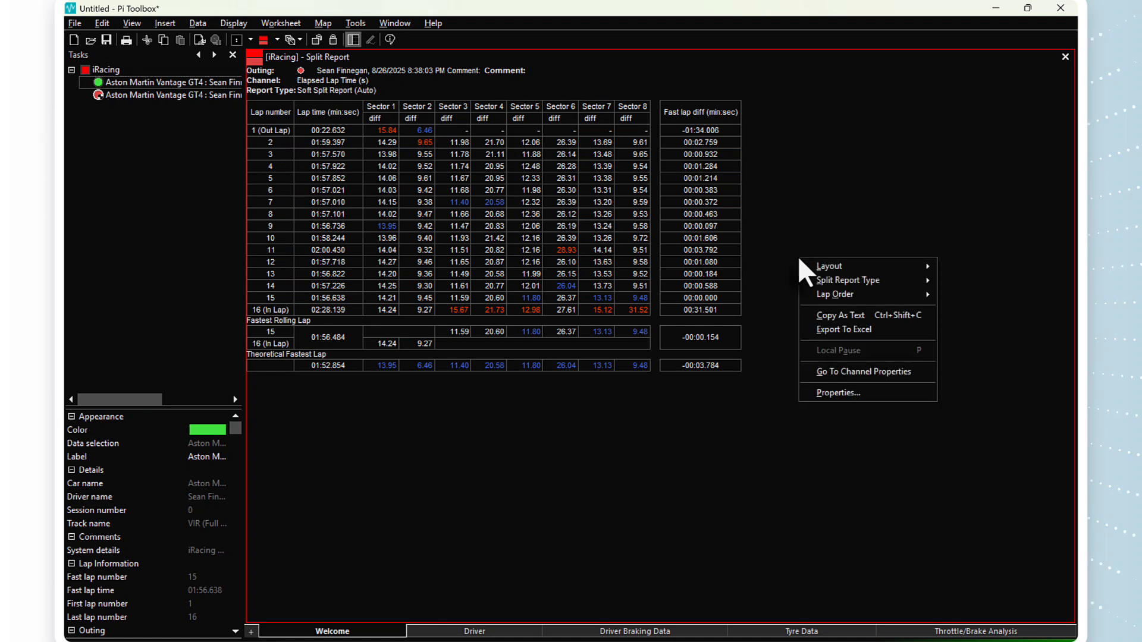
click(827, 391)
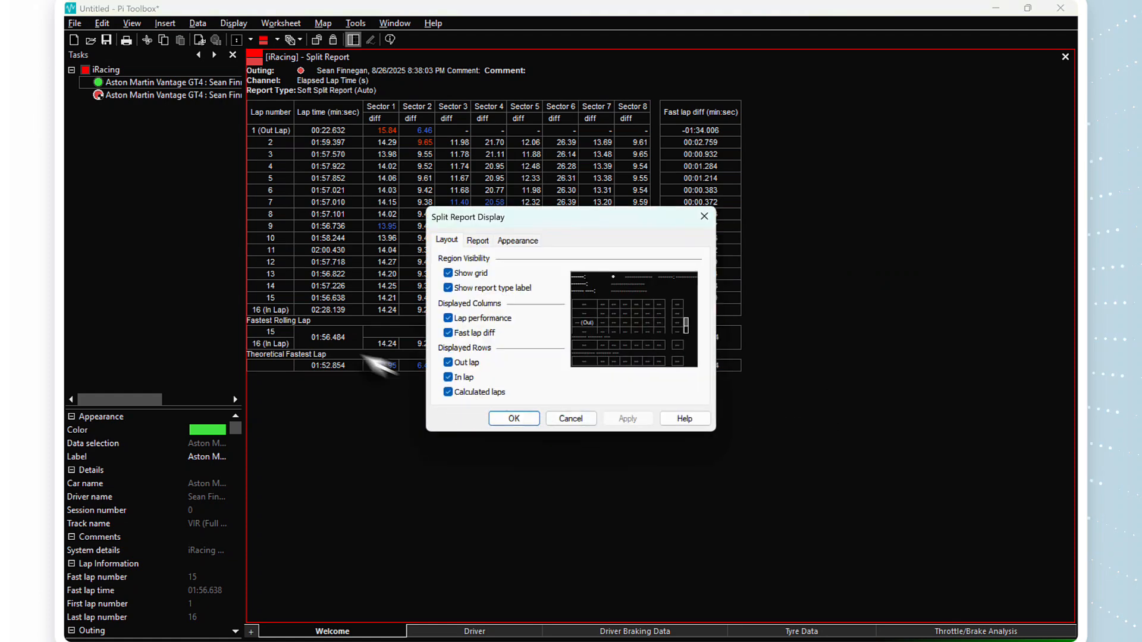
click(448, 362)
click(448, 377)
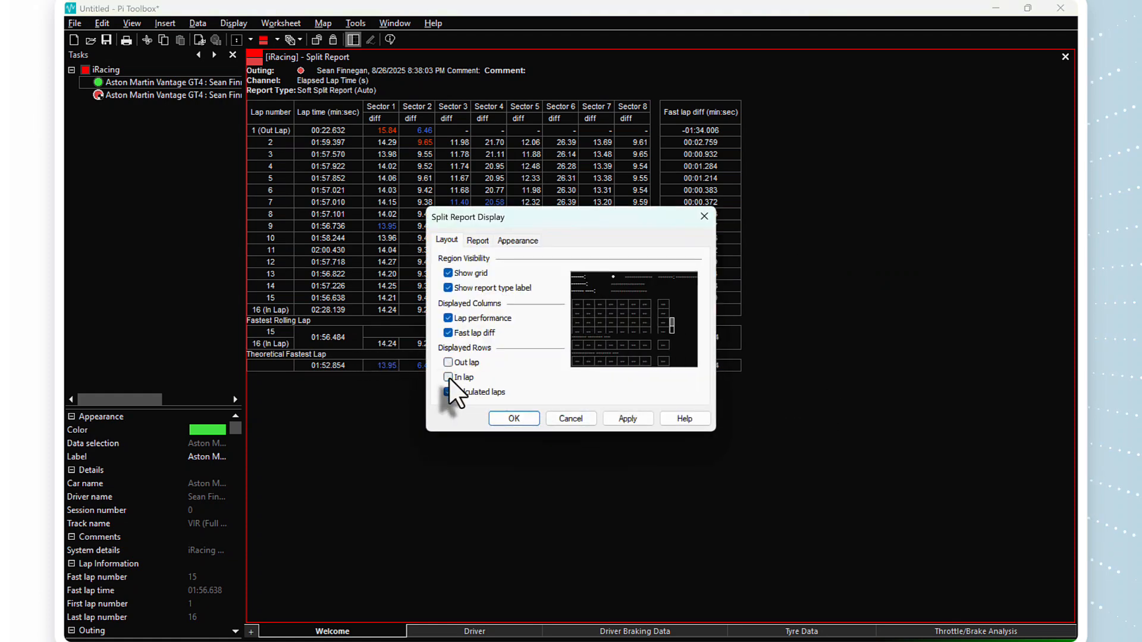
Set both the split report's body font and its header font to Arial size 11.
click(518, 240)
click(652, 304)
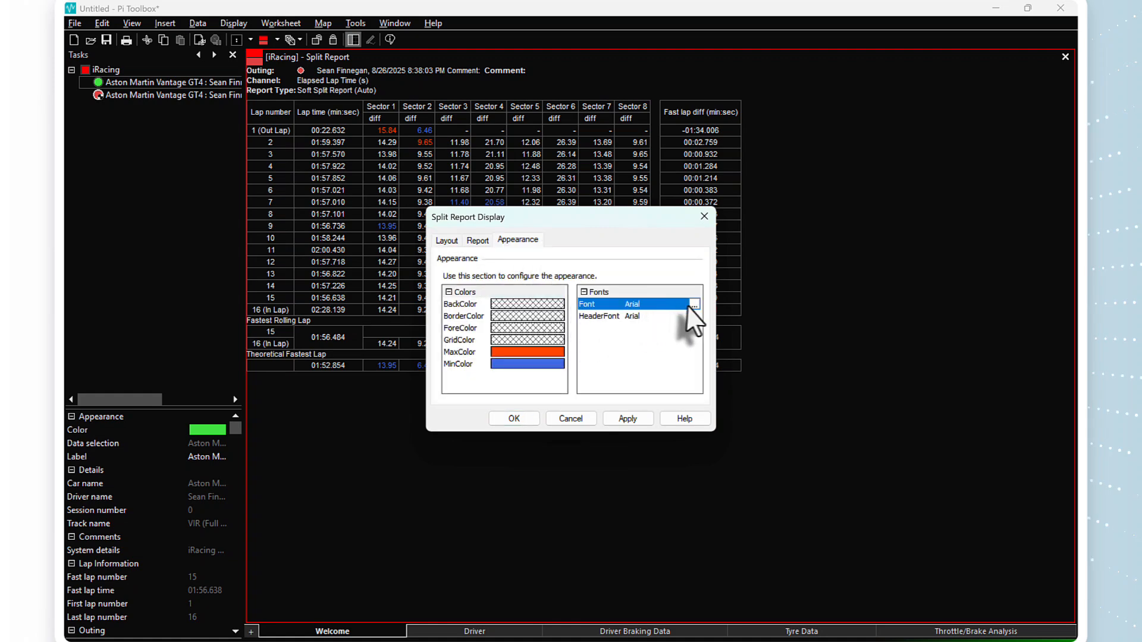
click(694, 305)
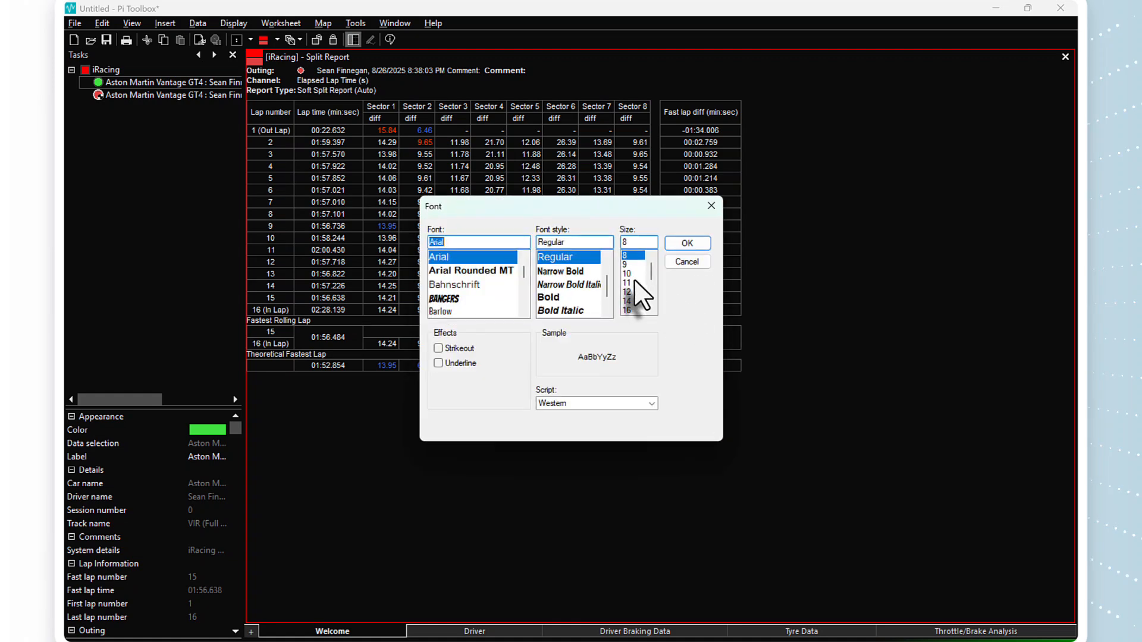
click(629, 283)
click(684, 243)
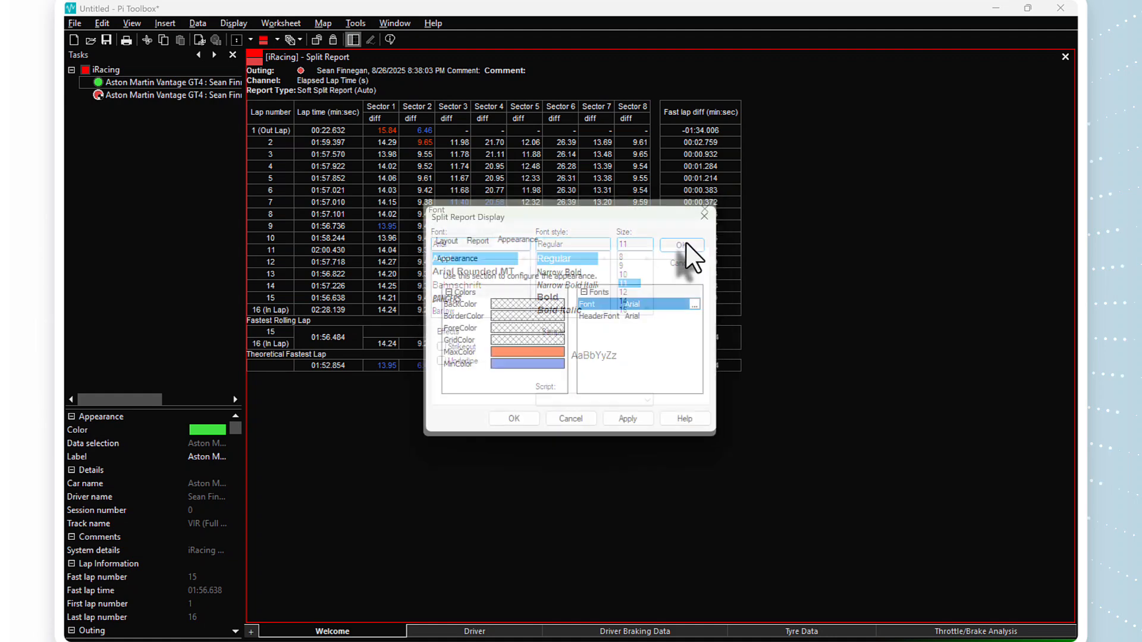
click(654, 315)
click(694, 316)
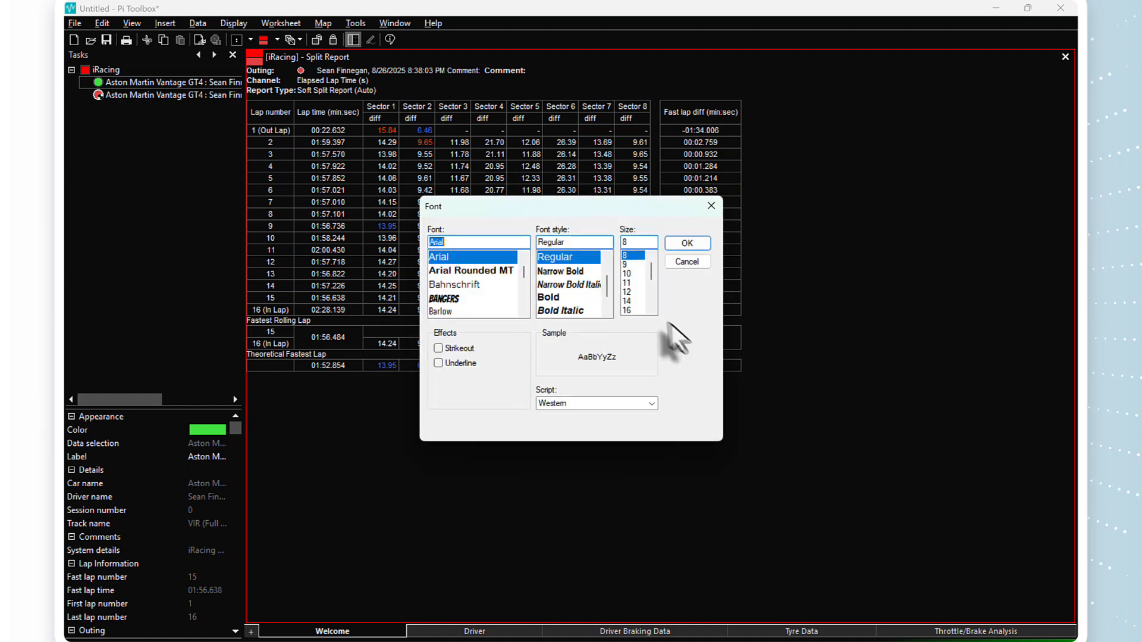
click(636, 283)
click(687, 244)
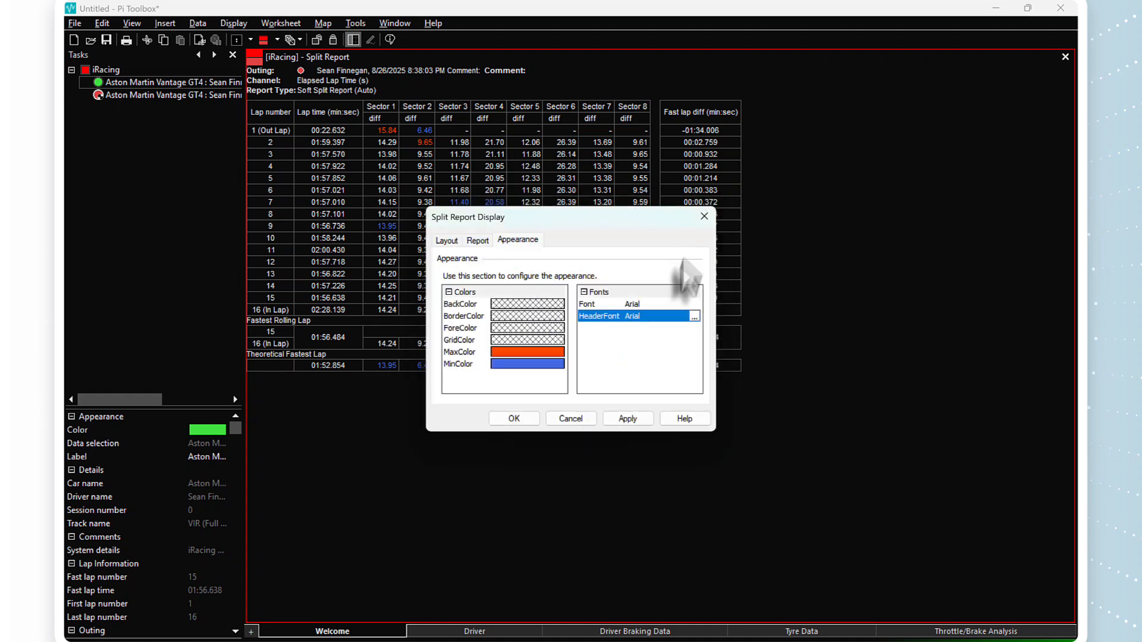
Color the split report's minimum values bright green and its maximum values light gray, and apply the display changes.
click(559, 363)
click(559, 363)
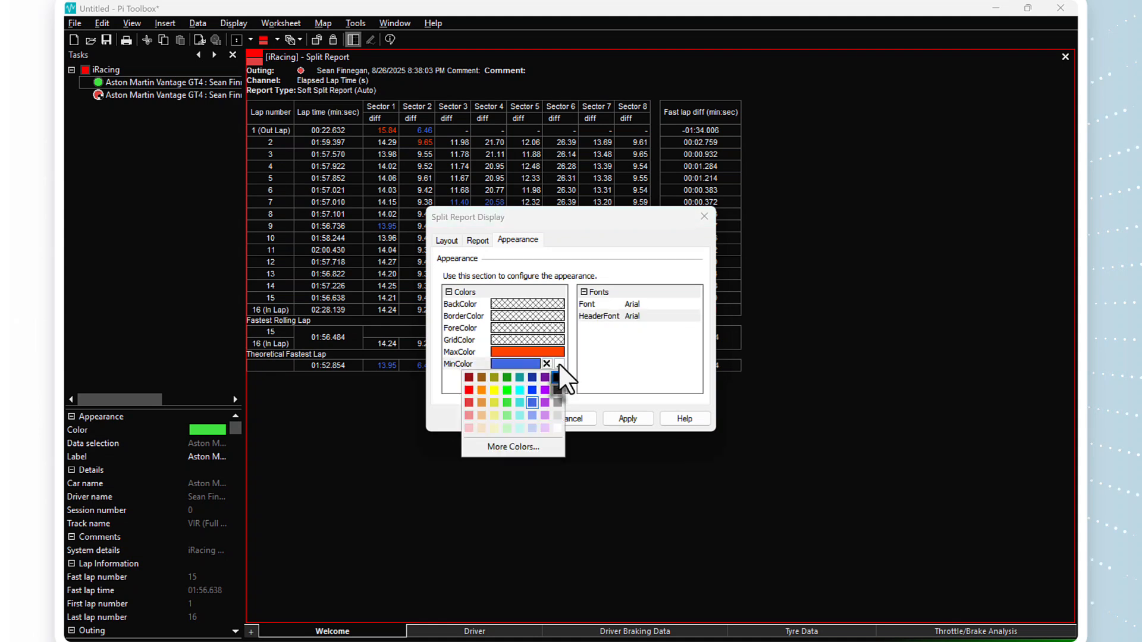
click(508, 389)
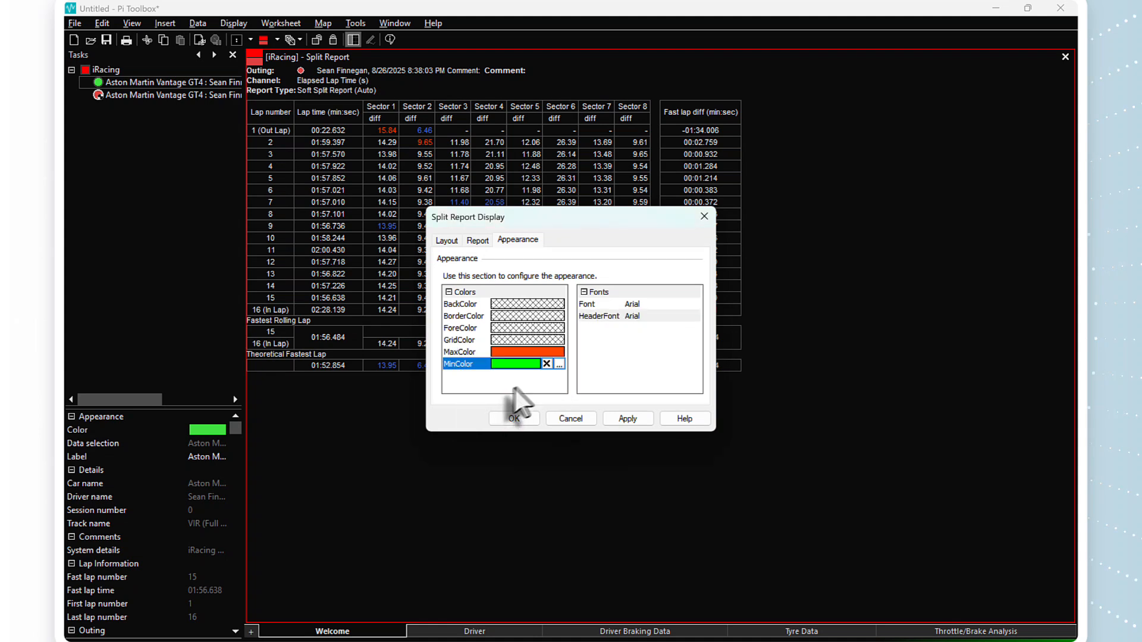
click(558, 352)
click(558, 352)
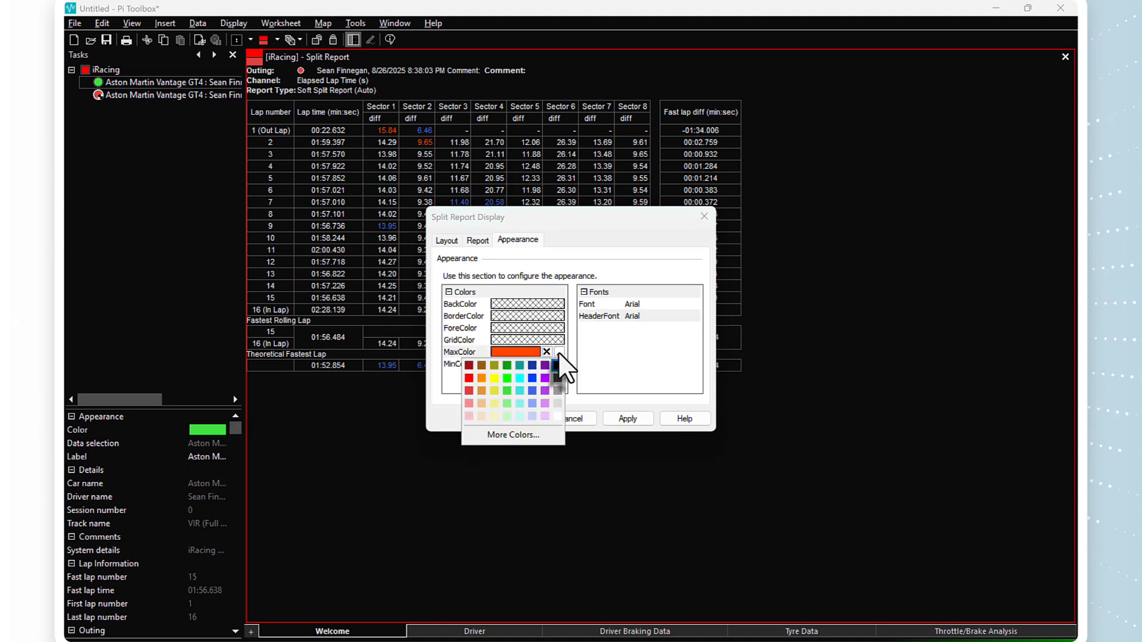
click(555, 403)
click(629, 416)
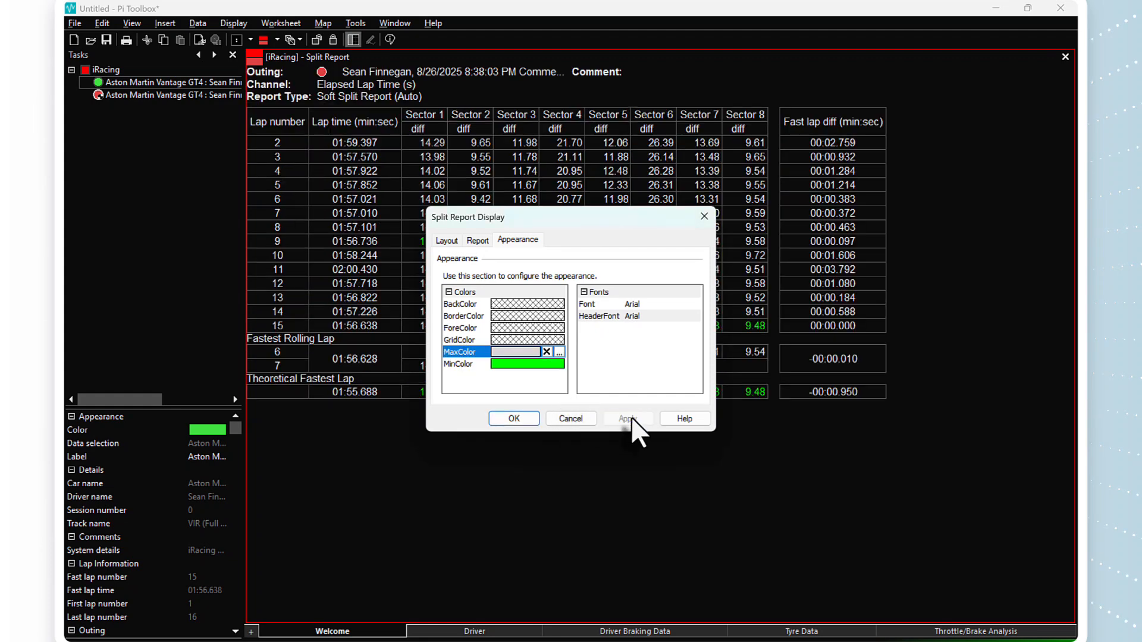
click(515, 419)
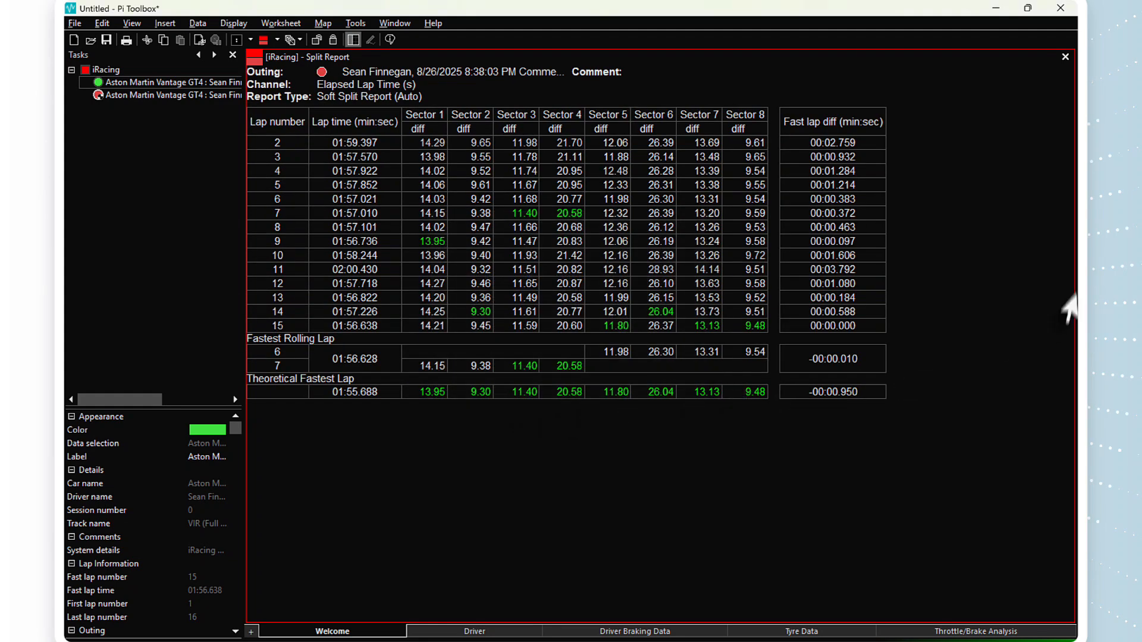